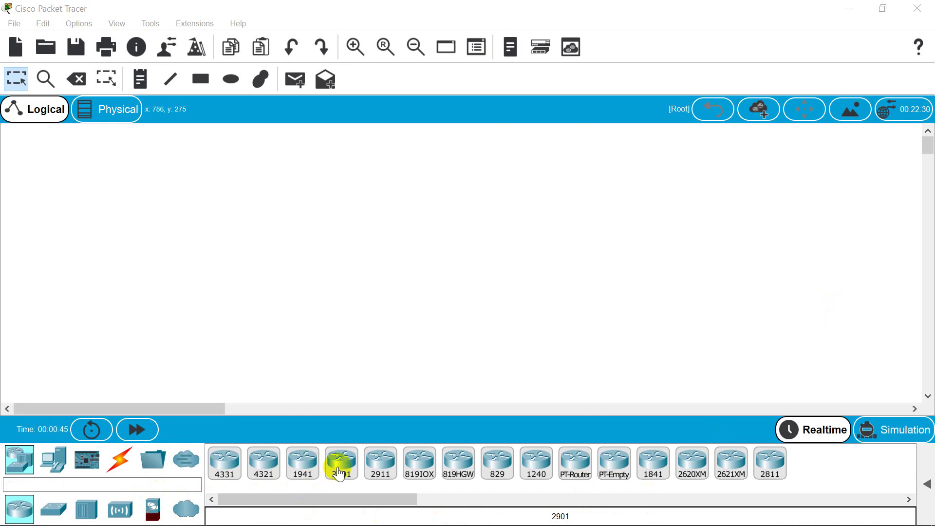
- Place two 1941 routers side by side in the logical workspace and a 2960 switch to the right of them
left_click(302, 468)
left_click(367, 257)
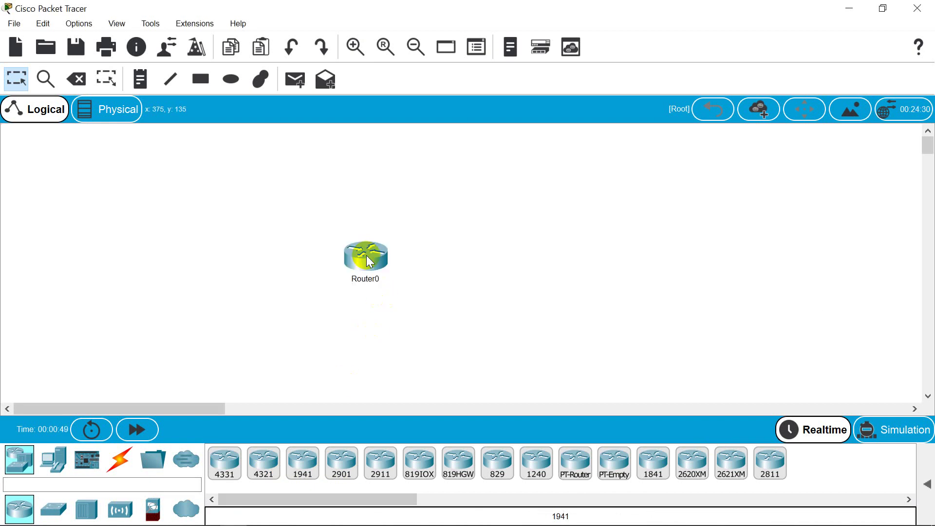
left_click(308, 470)
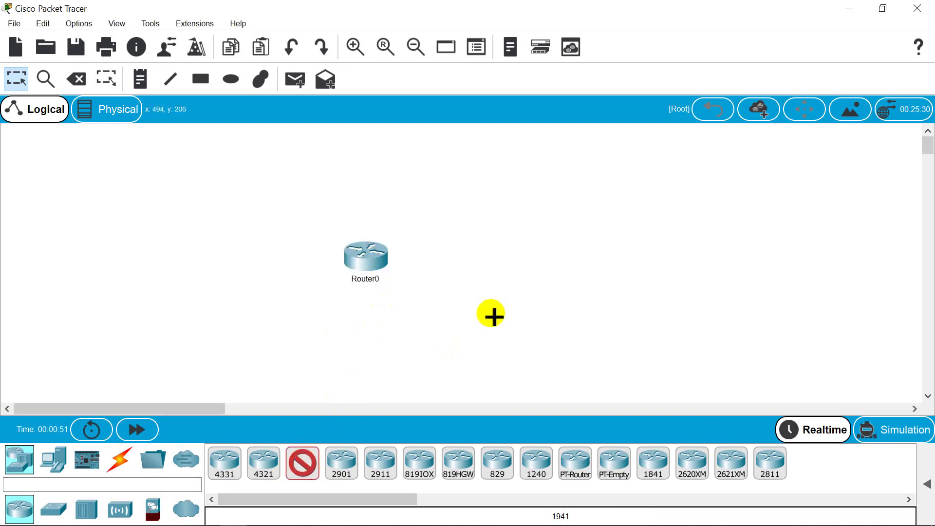
left_click(545, 263)
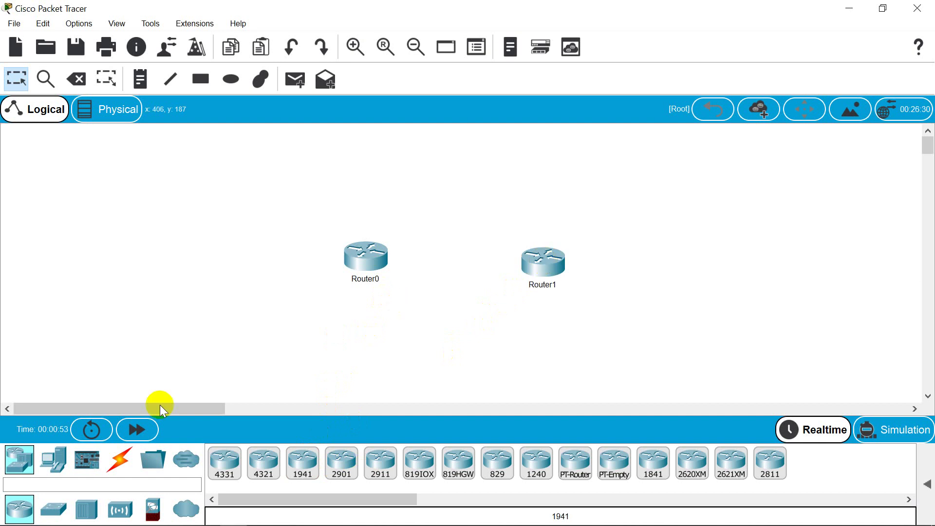
left_click(55, 509)
left_click(224, 472)
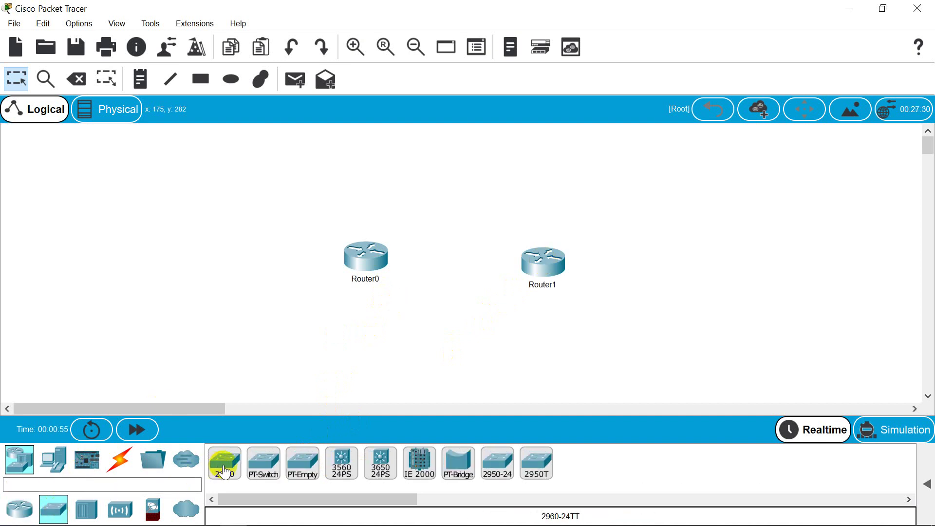
left_click(714, 255)
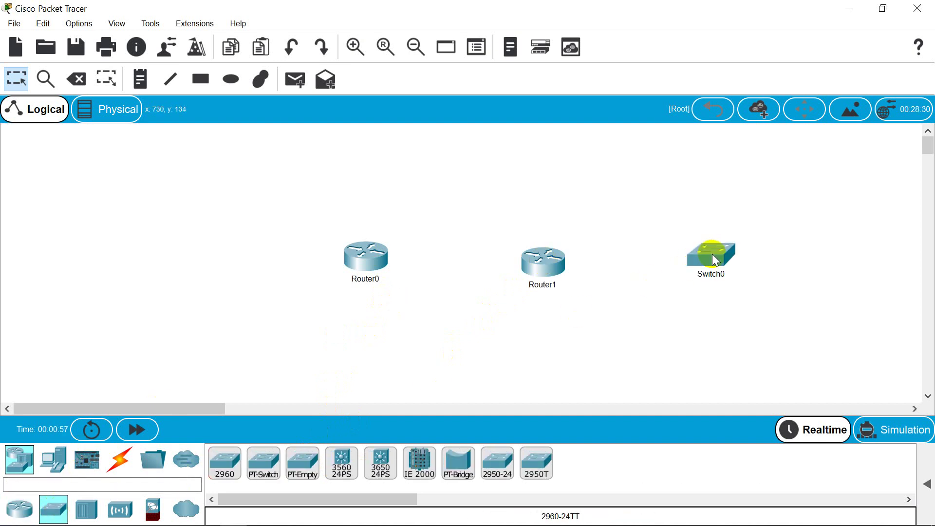
- Add a PC below and left of Router0, another PC right of Switch0, and a laptop below the switch
left_click(48, 466)
left_click(226, 465)
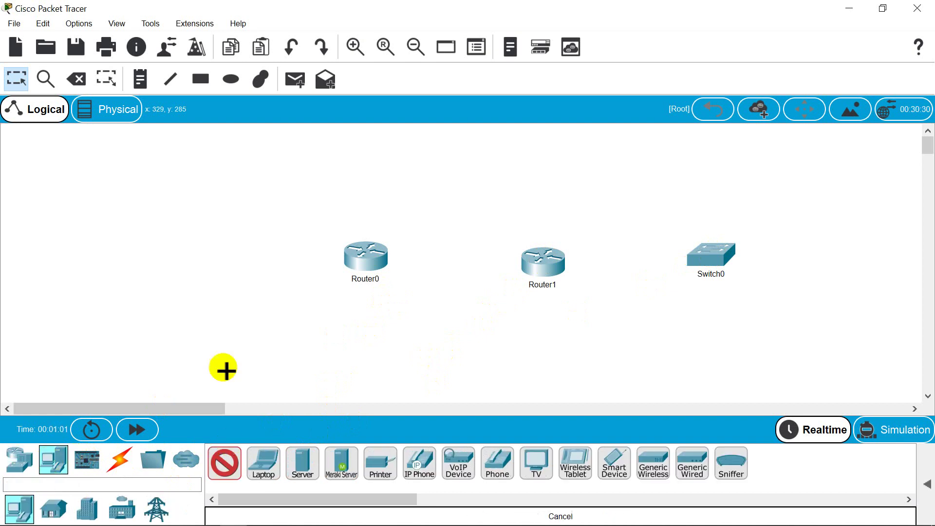
left_click(217, 343)
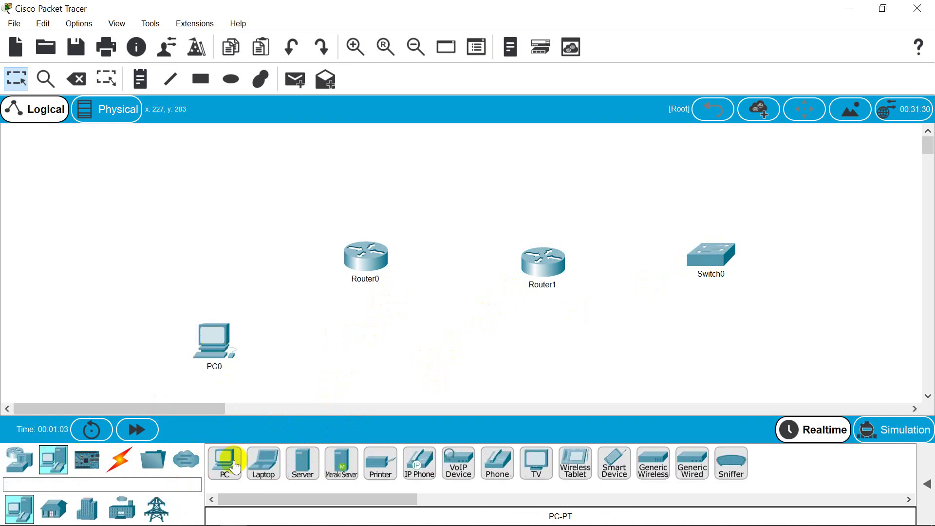
left_click(848, 259)
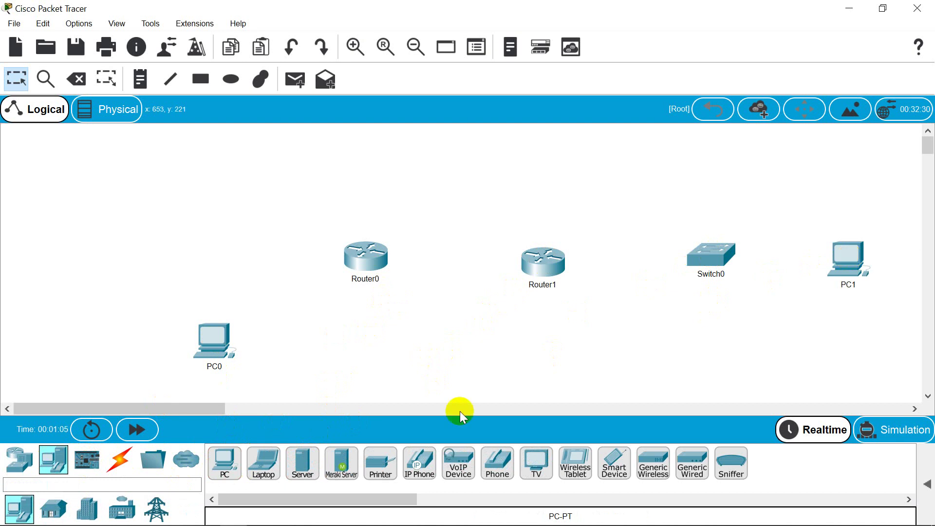
left_click(299, 460)
left_click(263, 462)
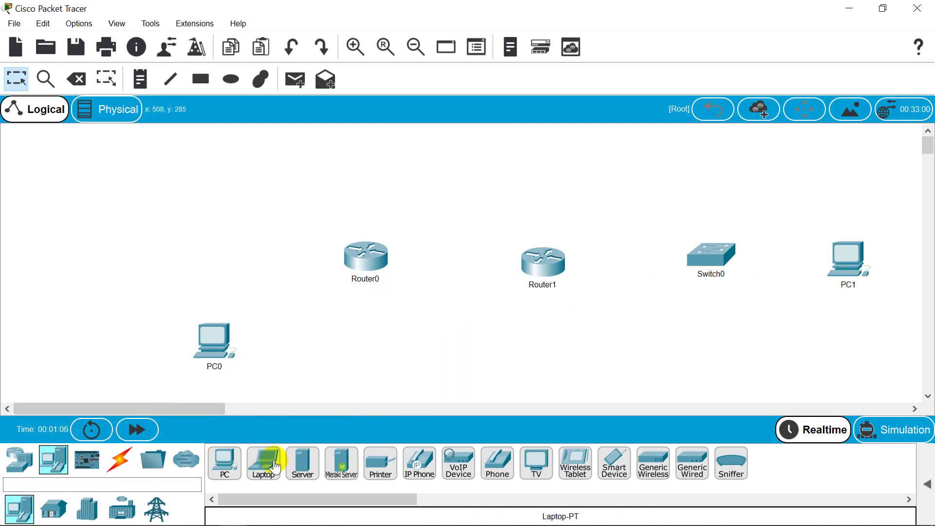
left_click(703, 349)
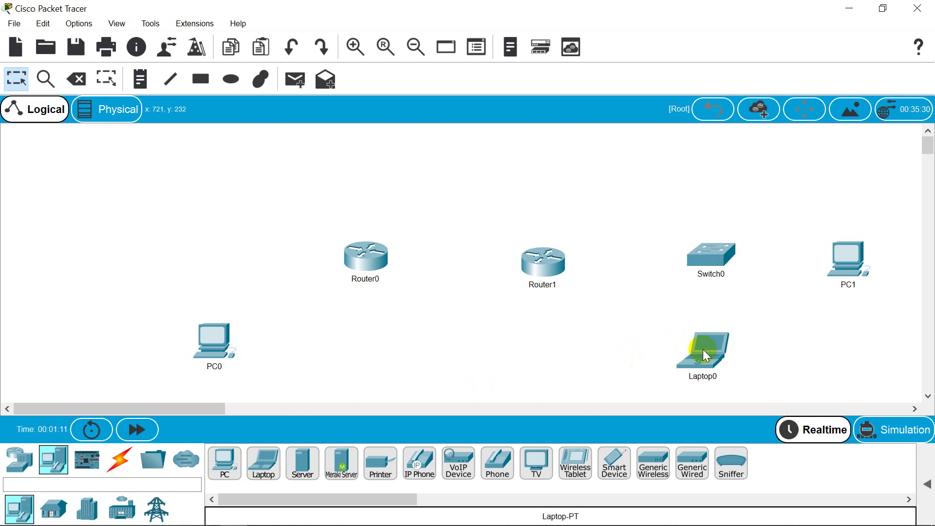
- Rearrange the devices so both routers, the switch and PC1 form a spread-out upper row above PC0 and the laptop
left_click_drag(379, 263, 321, 221)
left_click_drag(526, 272, 526, 231)
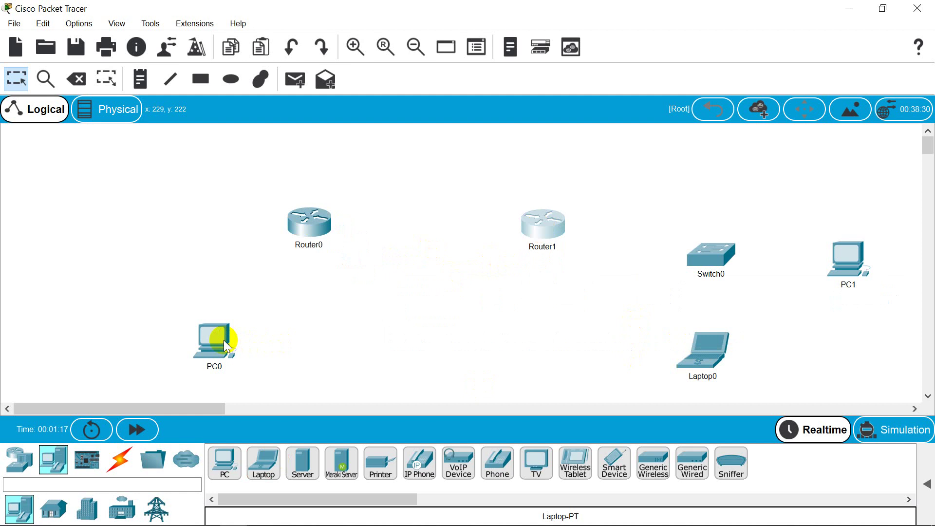
left_click_drag(223, 340, 159, 340)
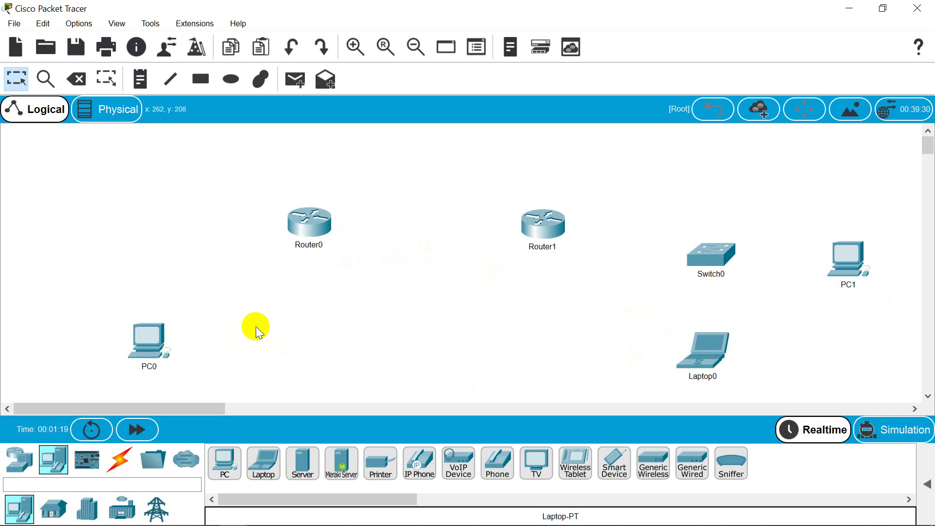
left_click_drag(720, 244, 729, 227)
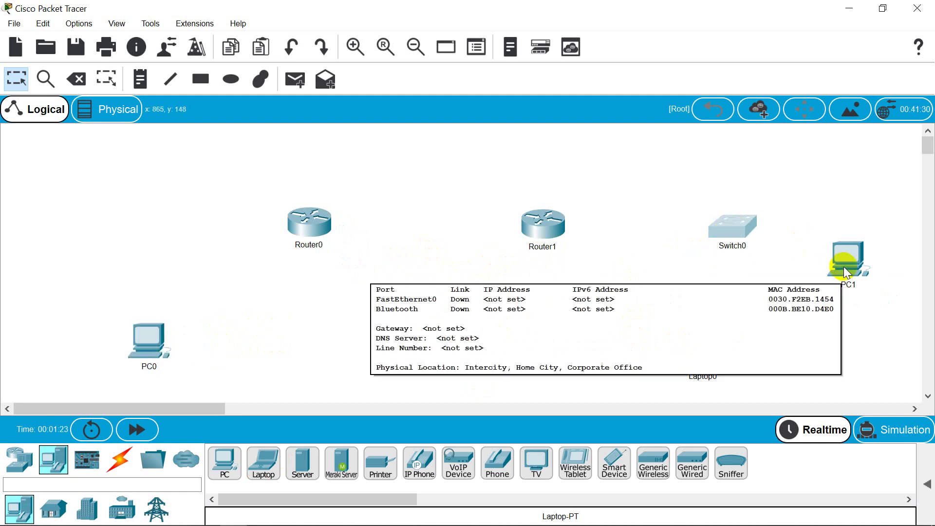
left_click_drag(844, 266, 869, 238)
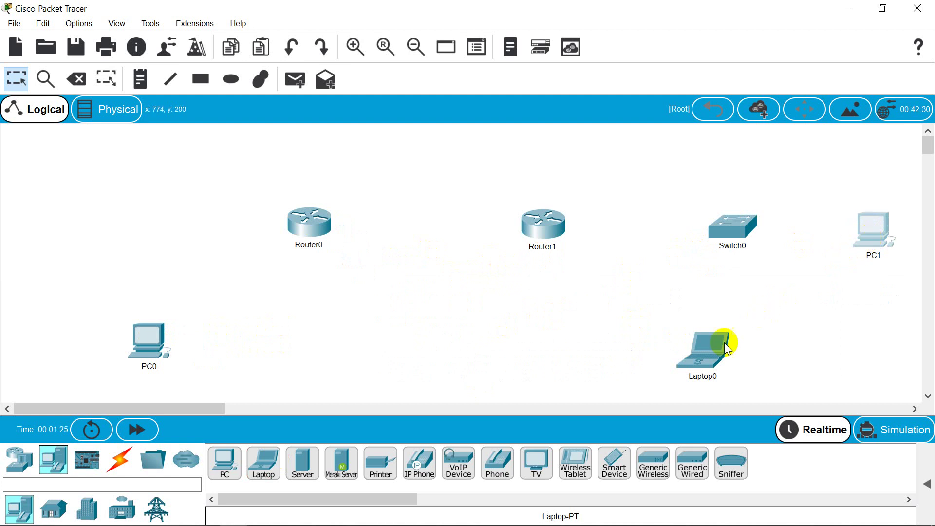
left_click_drag(707, 354, 724, 359)
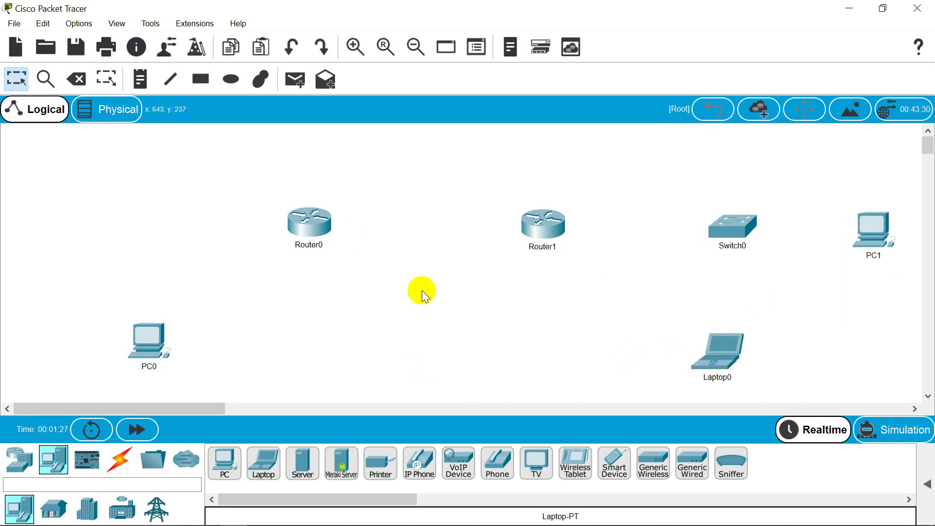
- Open Router0's physical device view and try to insert an HWIC-2T module into its right-hand slot while it is powered on
left_click_drag(308, 233, 307, 233)
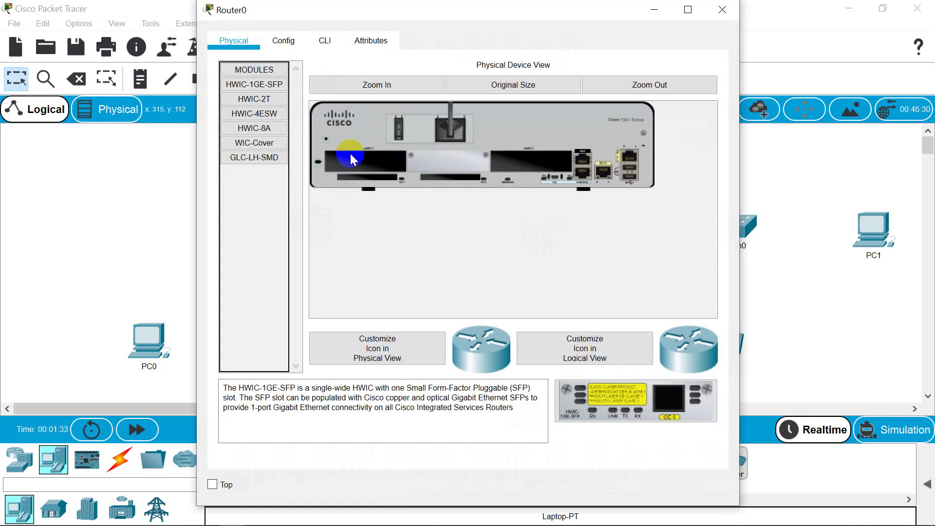
left_click(723, 10)
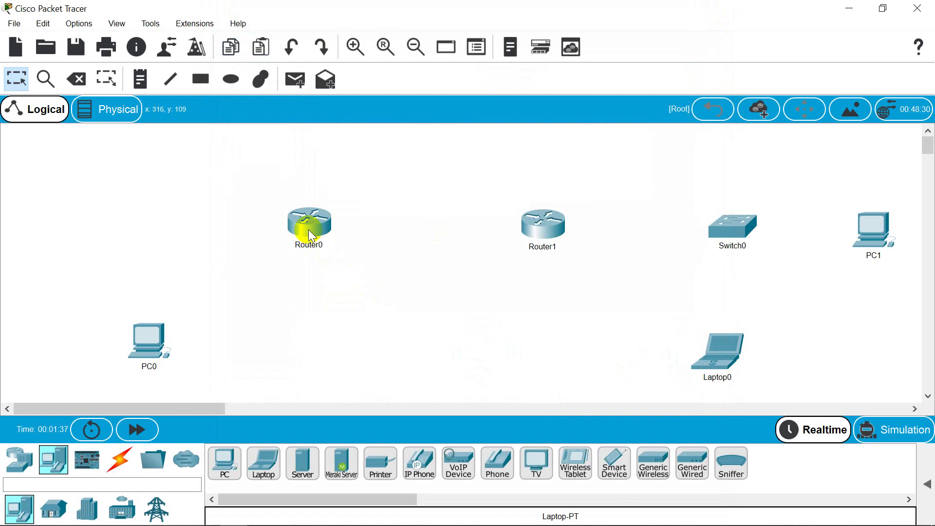
mouse_move(310, 235)
left_click(313, 235)
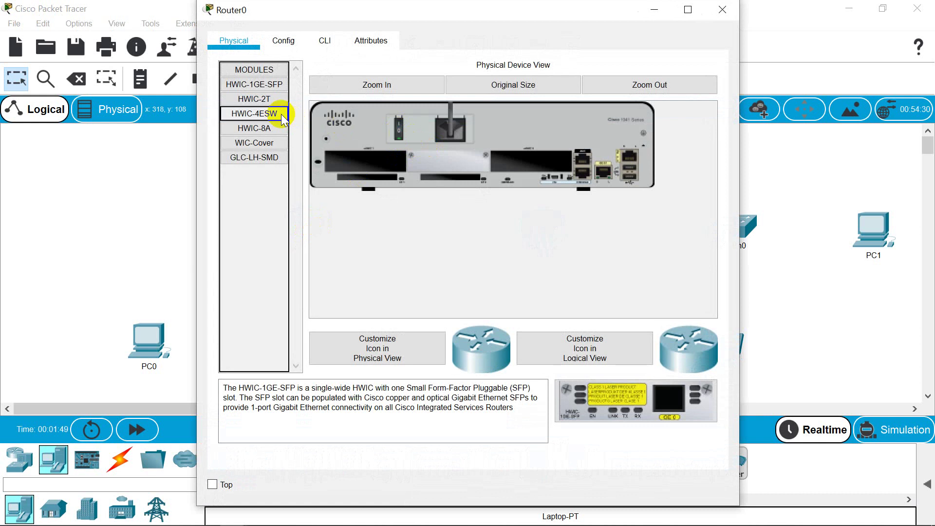
left_click(271, 100)
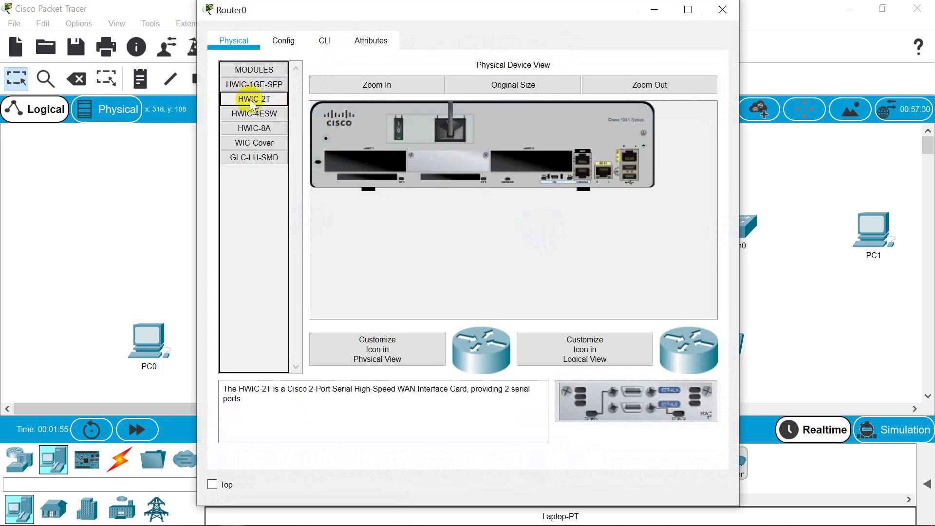
left_click_drag(622, 393, 537, 166)
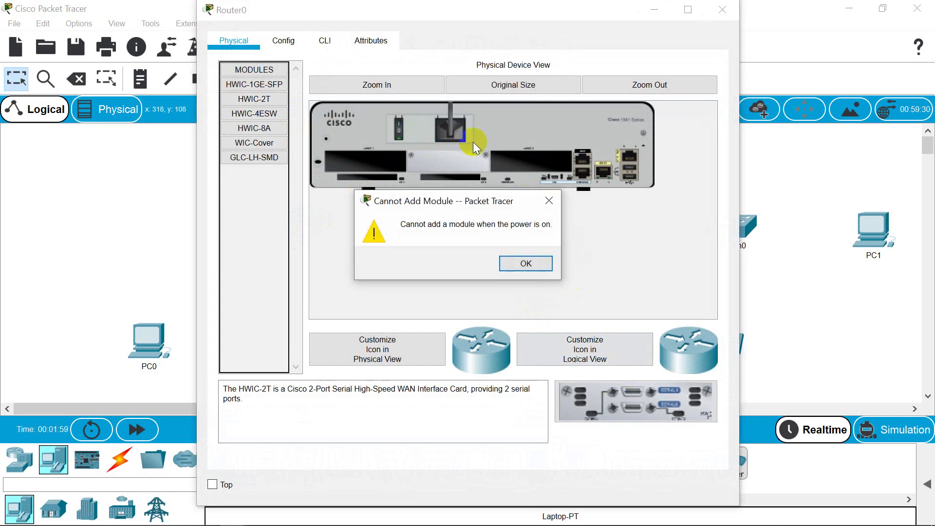
left_click(524, 264)
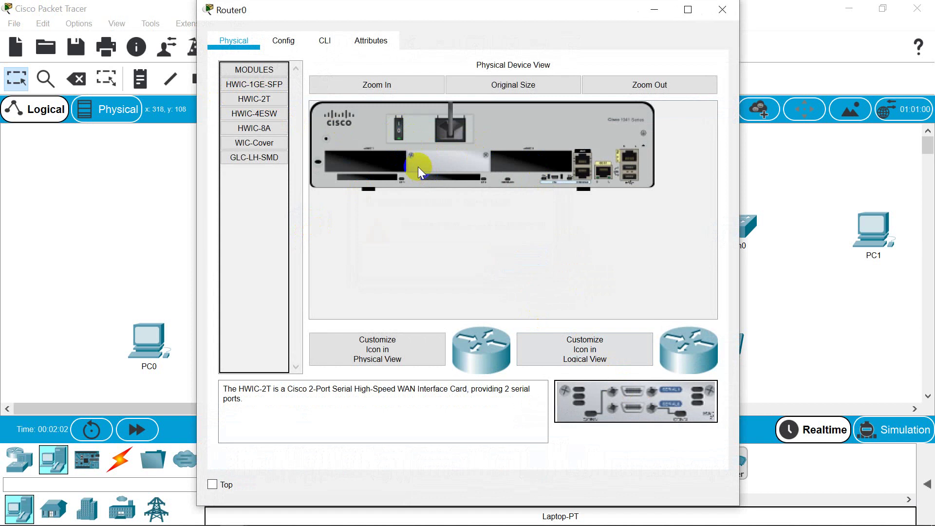
- Power off Router0 to install the HWIC-2T module in its right-hand slot, and power it back on
left_click(399, 131)
left_click_drag(627, 392, 536, 164)
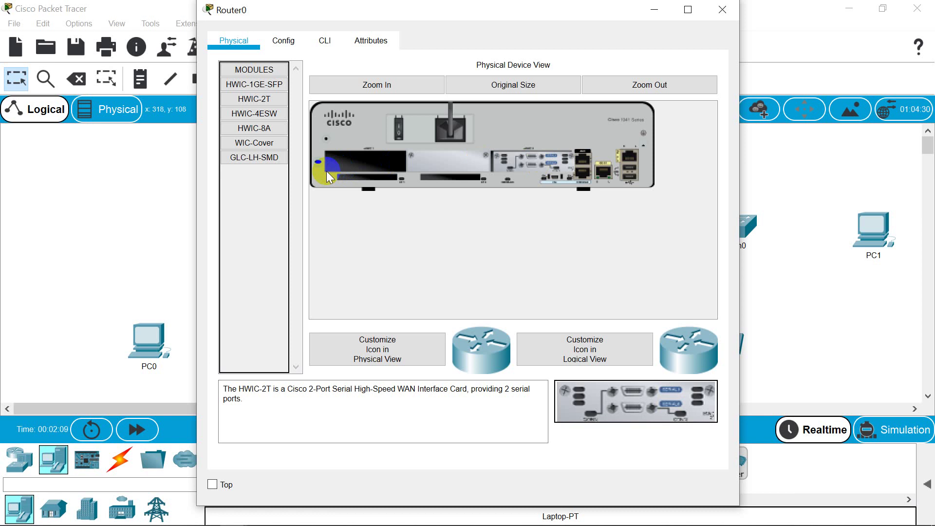
left_click(268, 129)
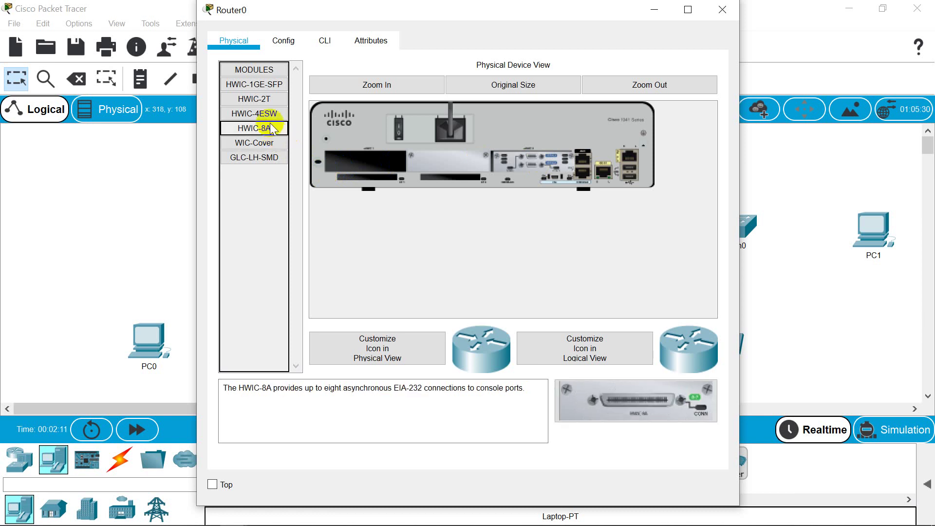
left_click(270, 117)
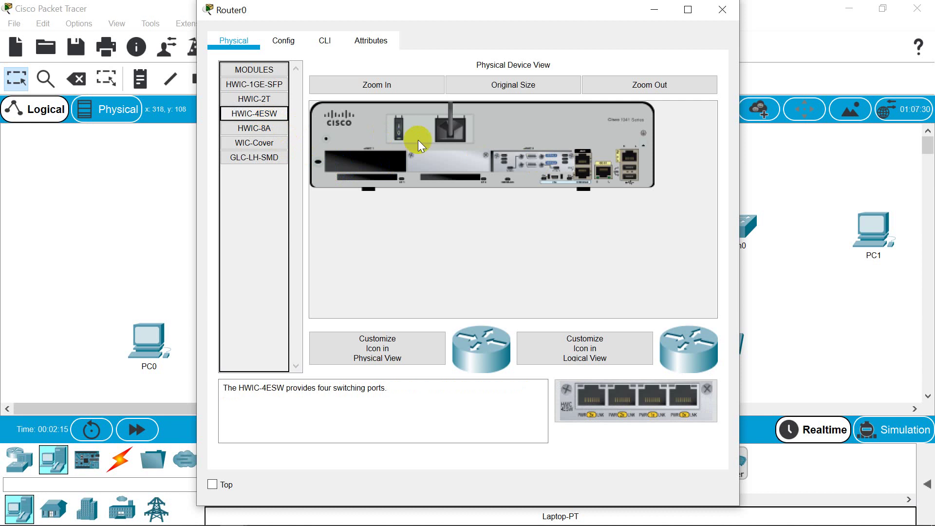
left_click(400, 130)
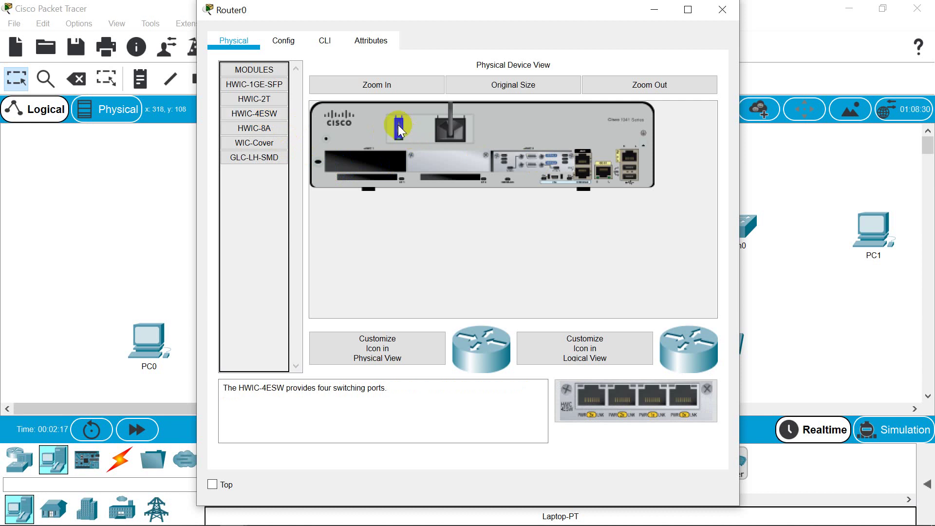
left_click(723, 11)
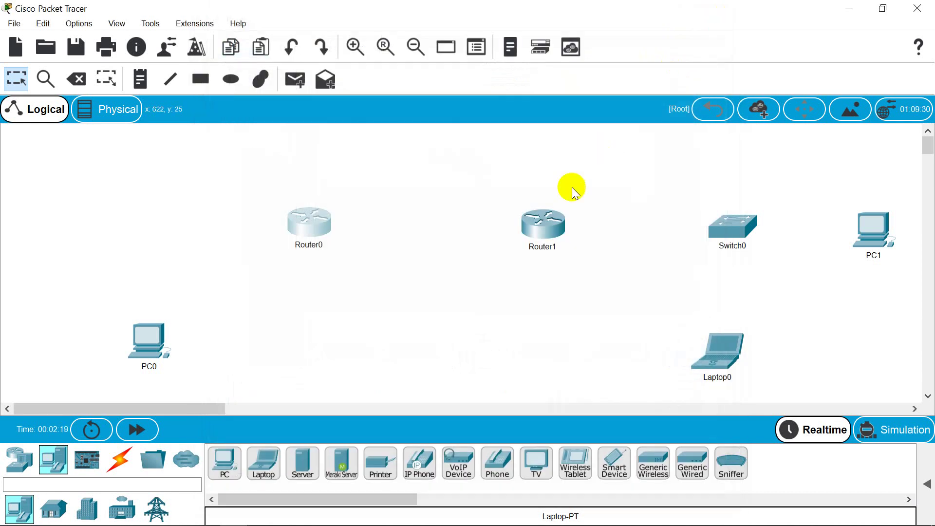
- Power off Router1 to install an HWIC-2T module in its right-hand slot, and power it back on
left_click(549, 224)
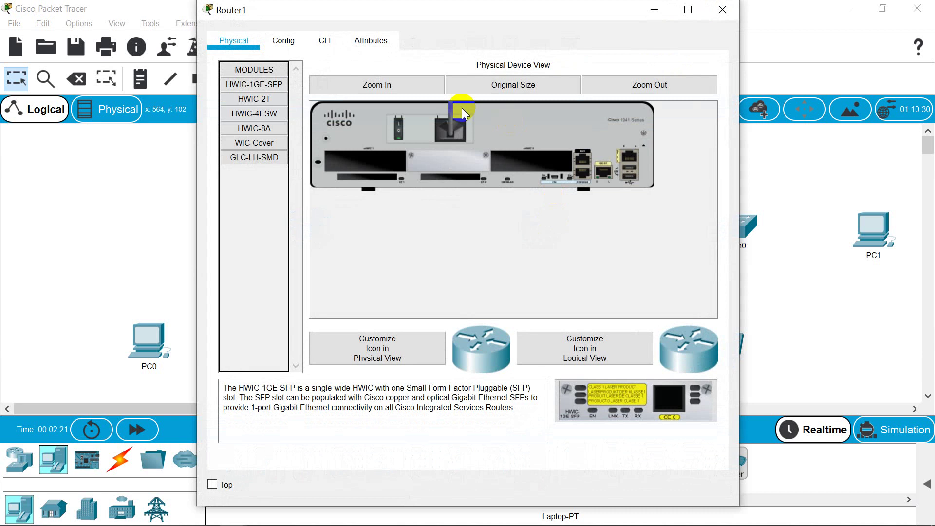
left_click(268, 100)
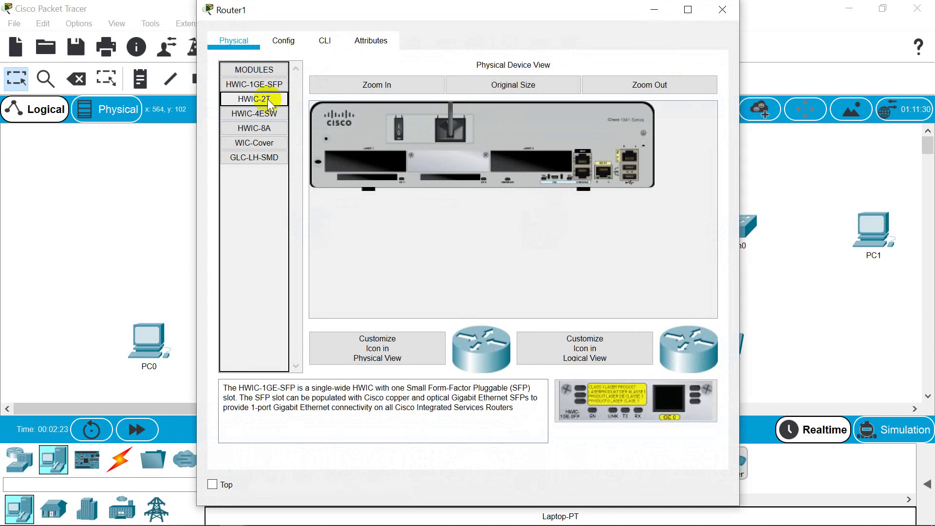
left_click_drag(268, 100, 525, 163)
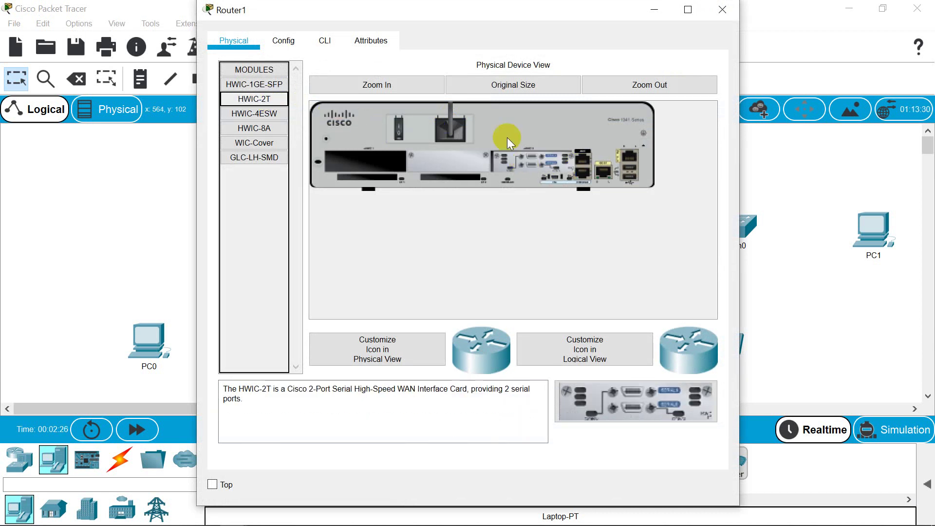
left_click(408, 138)
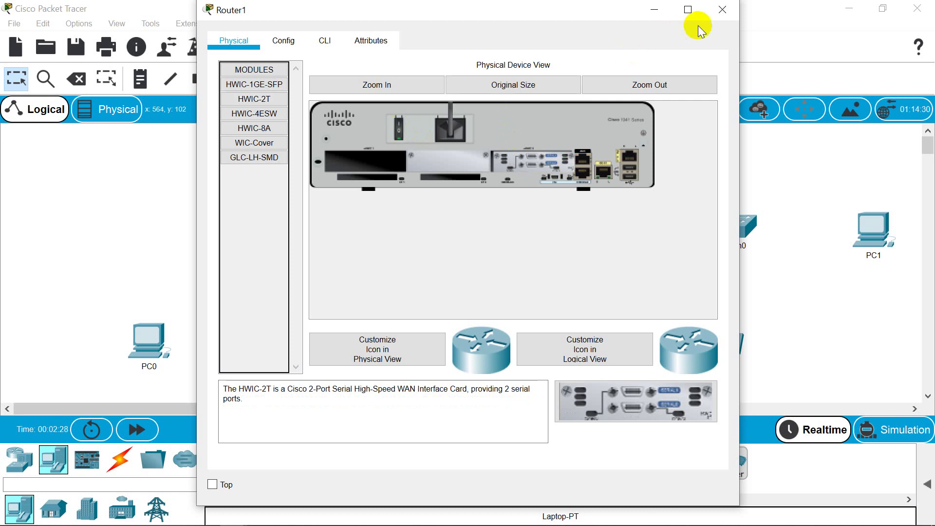
left_click(719, 14)
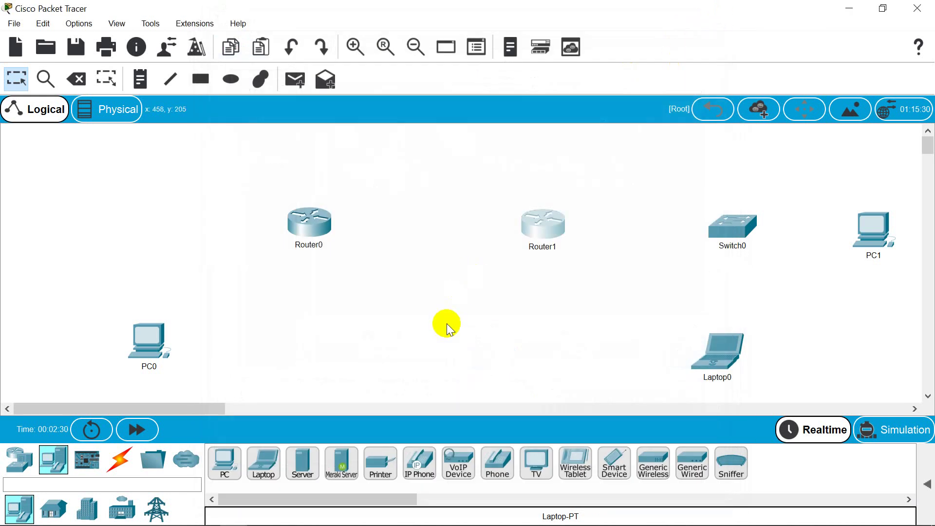
- Connect Router0's Serial0/0/0 port to Router1's Serial0/0/0 port with a Serial DCE cable, Router0 being the DCE side
left_click(117, 460)
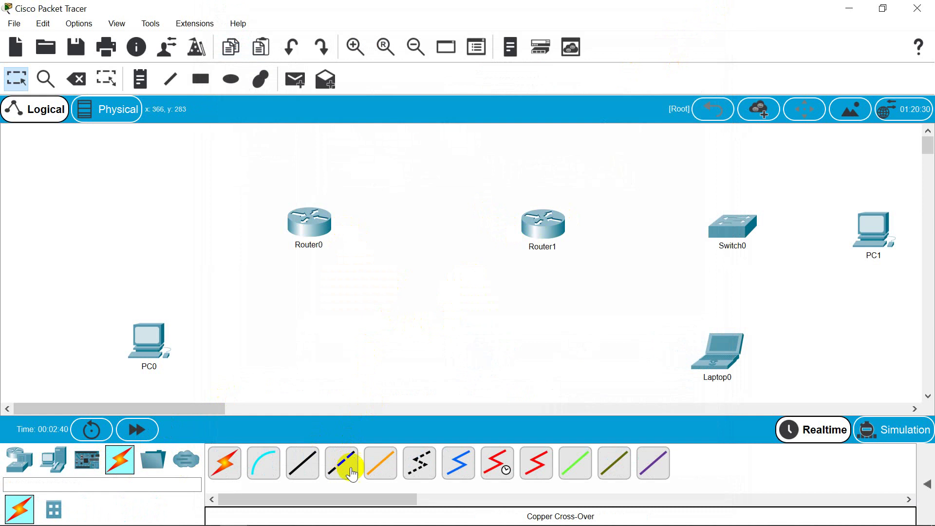
left_click(496, 463)
left_click(312, 228)
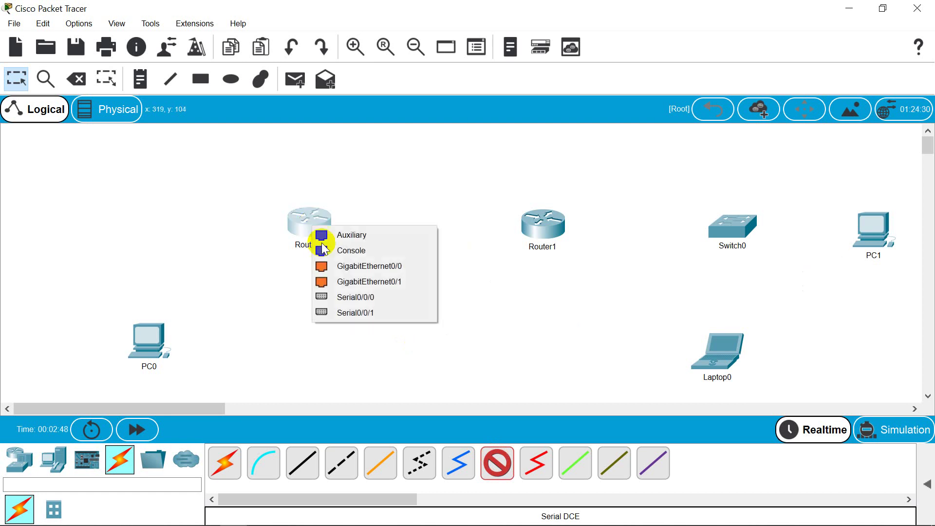
left_click(340, 298)
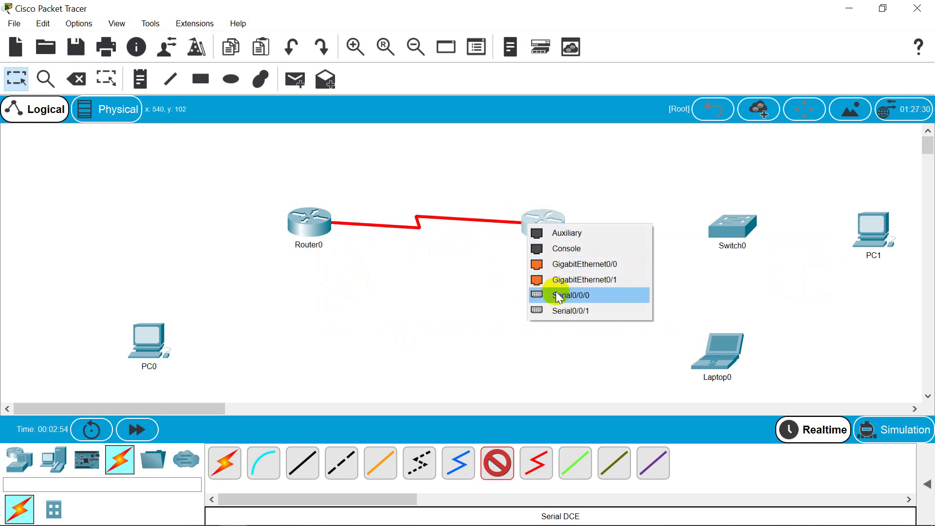
left_click(558, 295)
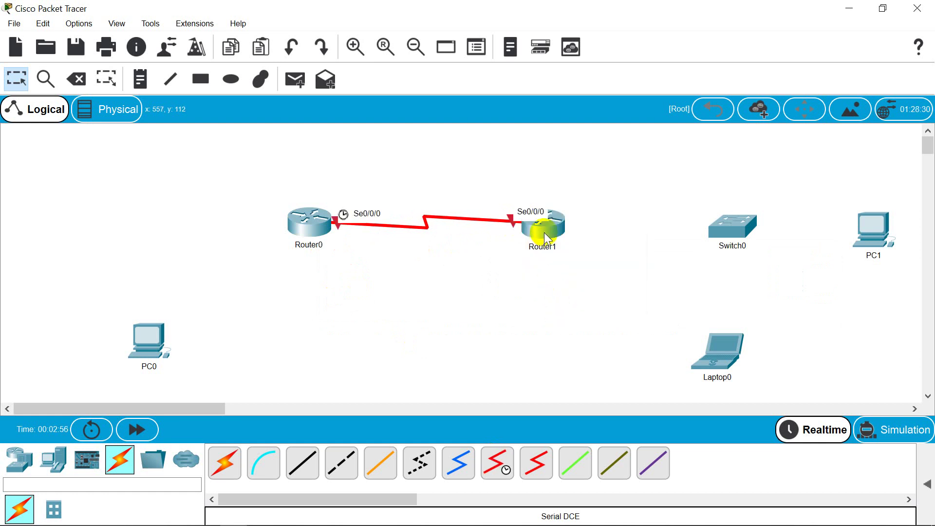
- Shift Router1 slightly up and connect PC0's FastEthernet0 port to Router0's GigabitEthernet0/0 port with a Copper Cross-Over cable
mouse_move(547, 237)
left_mouse_down()
mouse_move(548, 218)
mouse_move(550, 233)
left_mouse_up()
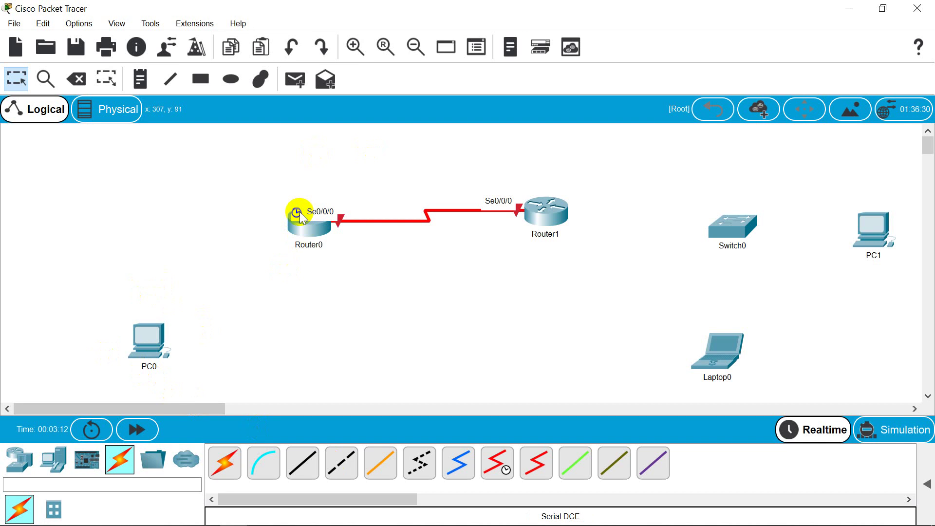
left_click(336, 466)
left_click(153, 345)
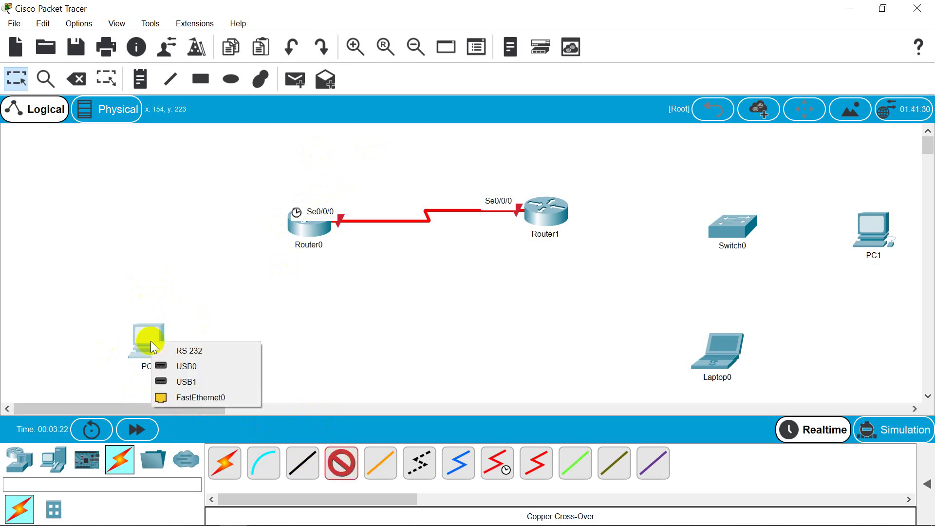
left_click(177, 397)
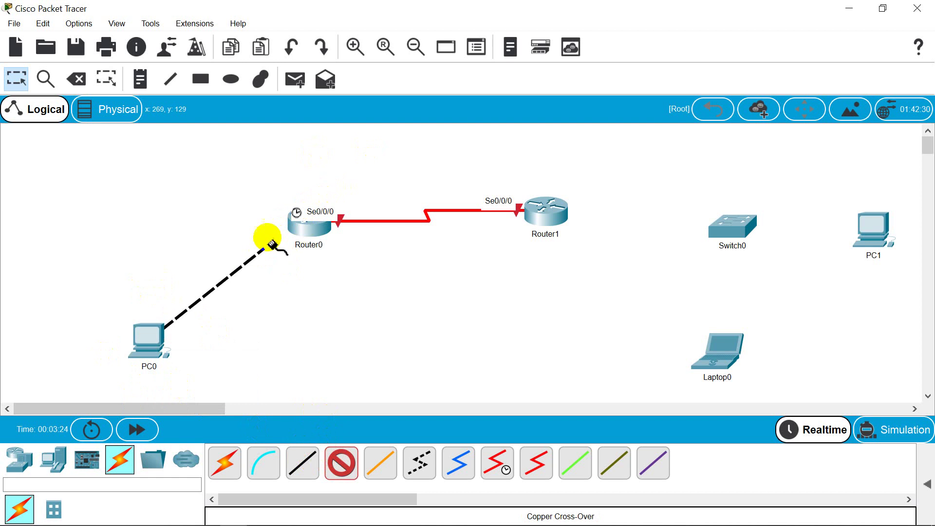
left_click(298, 225)
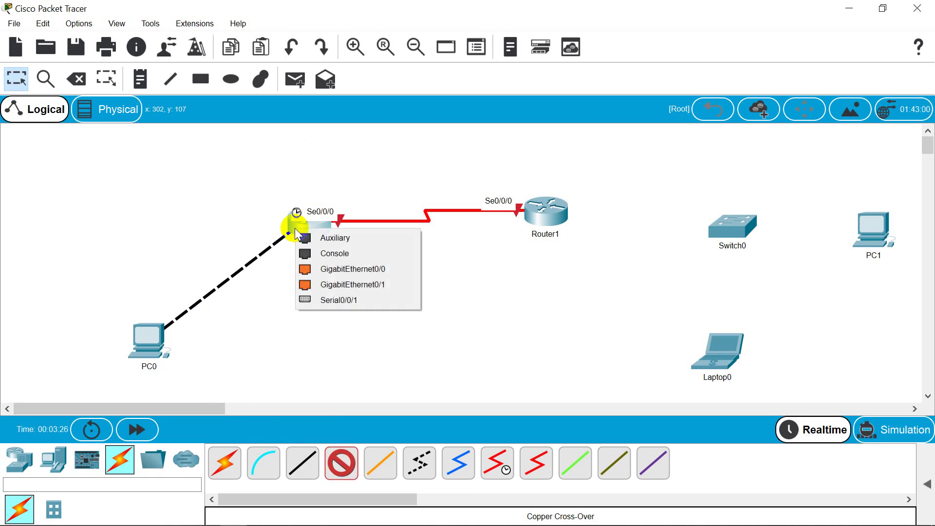
left_click(320, 268)
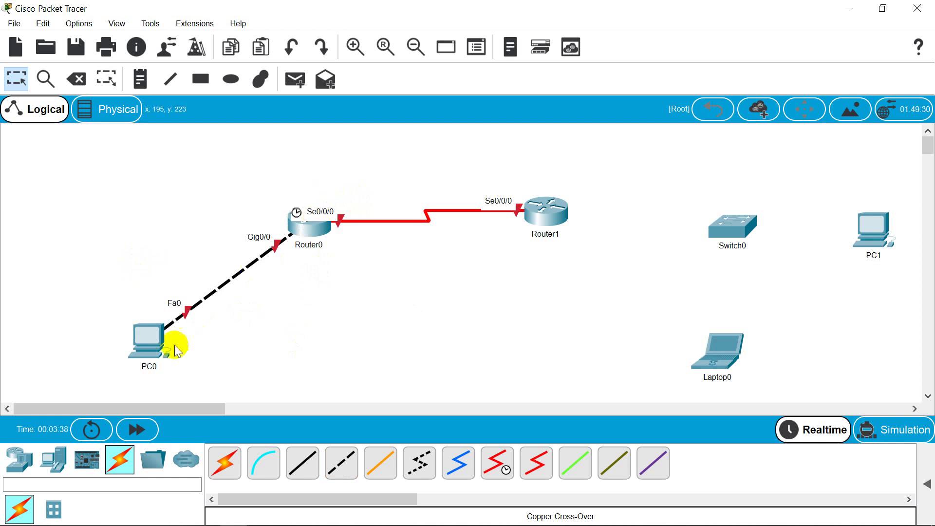
left_click_drag(142, 347, 153, 338)
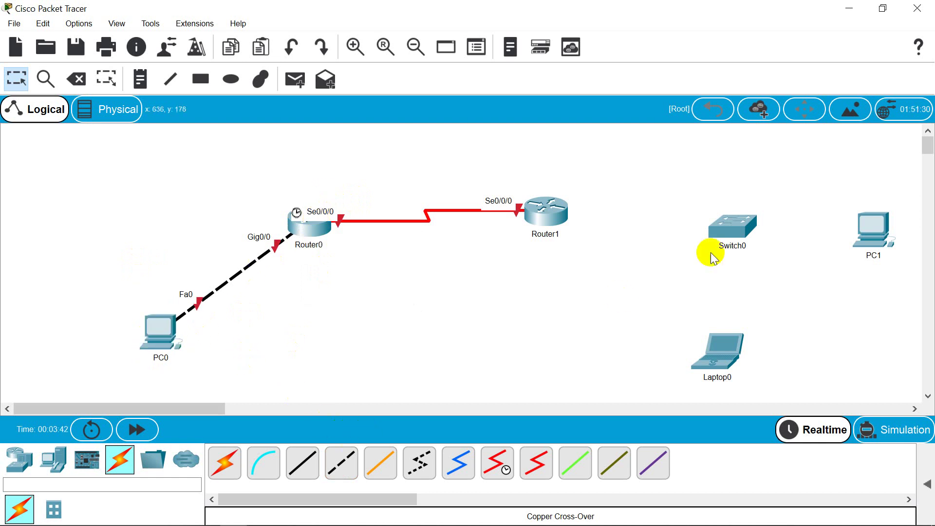
- Connect Router1's GigabitEthernet0/0 port to Switch0's GigabitEthernet0/1 port with a Copper Straight-Through cable, and align Switch0 level with Router1
left_click(303, 462)
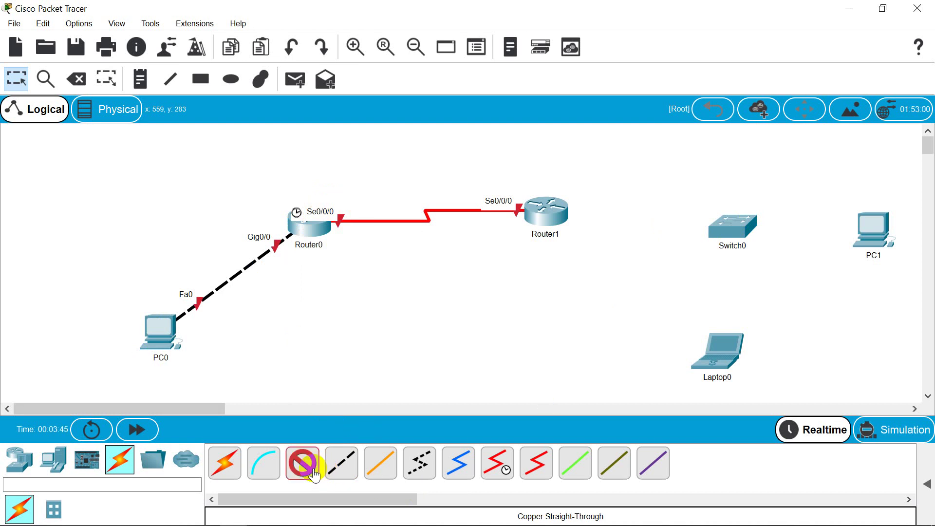
left_click(549, 208)
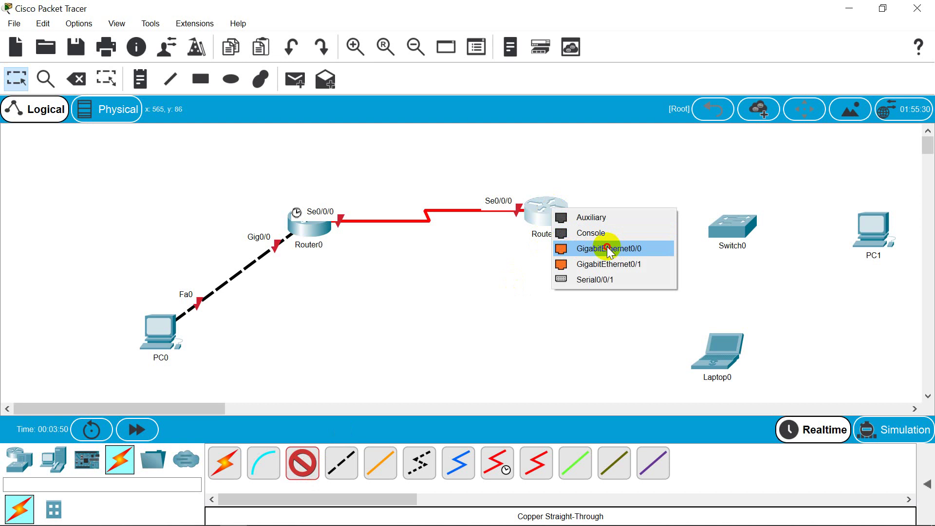
left_click(609, 249)
left_click(726, 224)
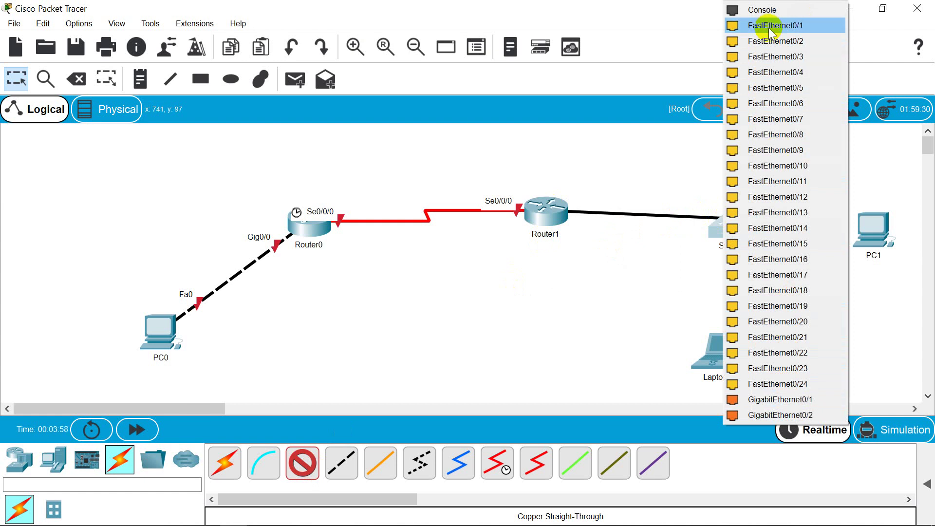
left_click(773, 400)
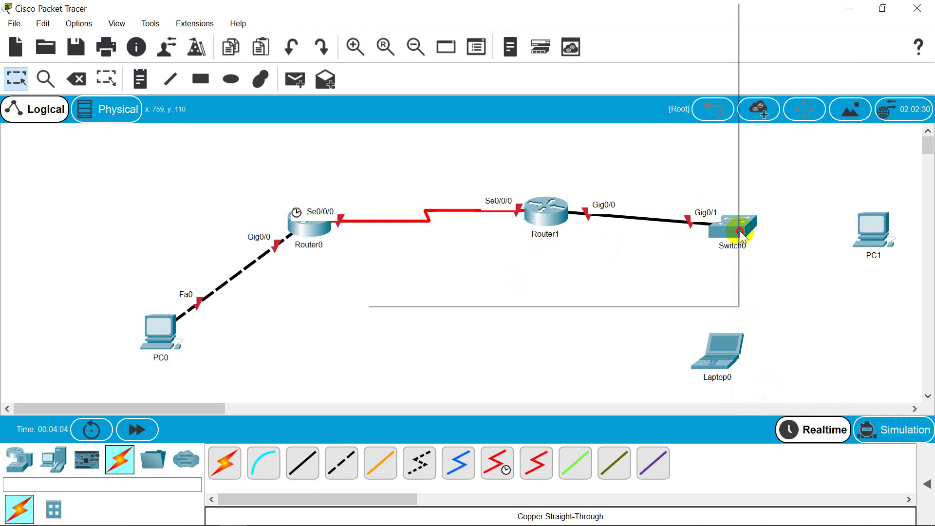
left_click_drag(742, 237, 736, 220)
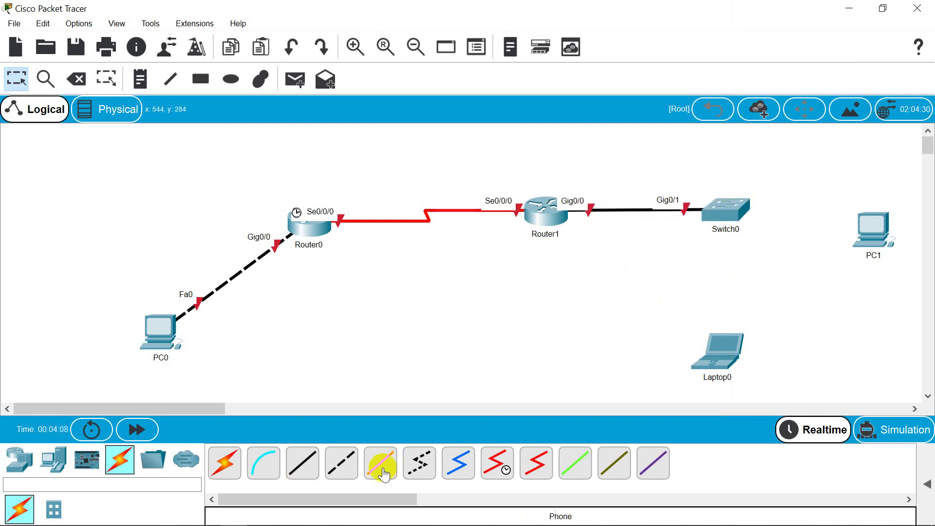
- Connect Switch0's FastEthernet0/1 port to PC1's FastEthernet0 port with a Copper Straight-Through cable
left_click(303, 463)
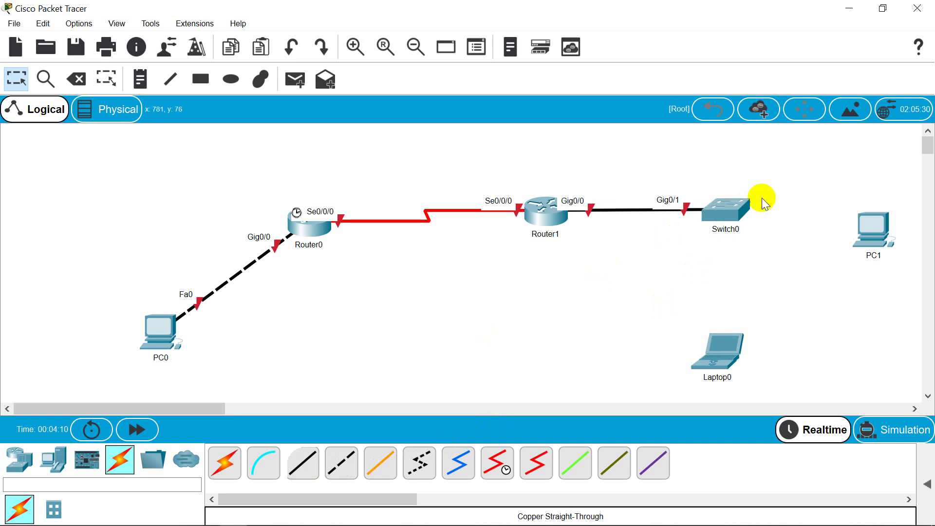
left_click(293, 463)
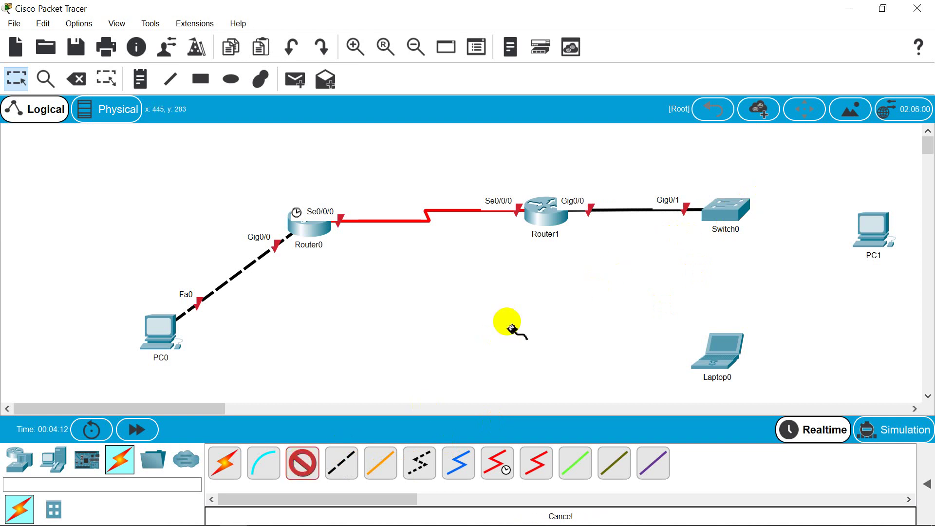
left_click(716, 210)
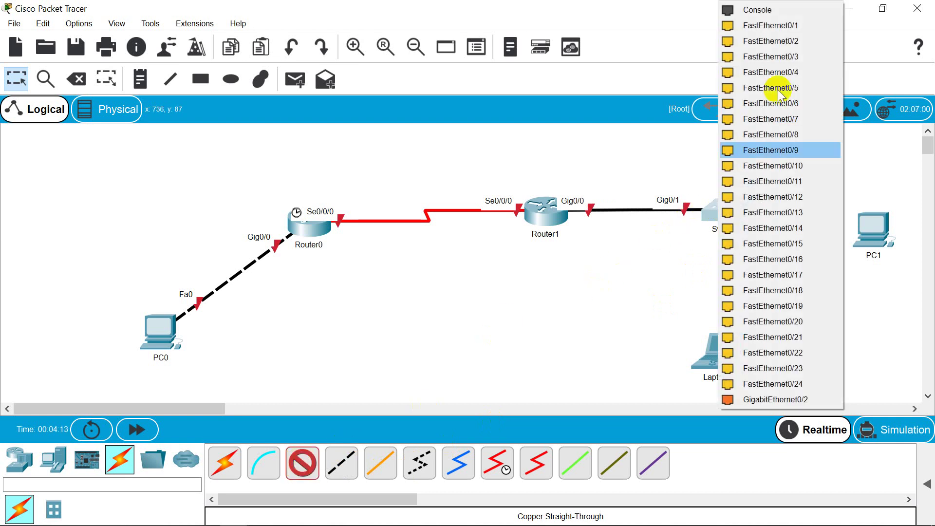
left_click(779, 28)
left_click(870, 232)
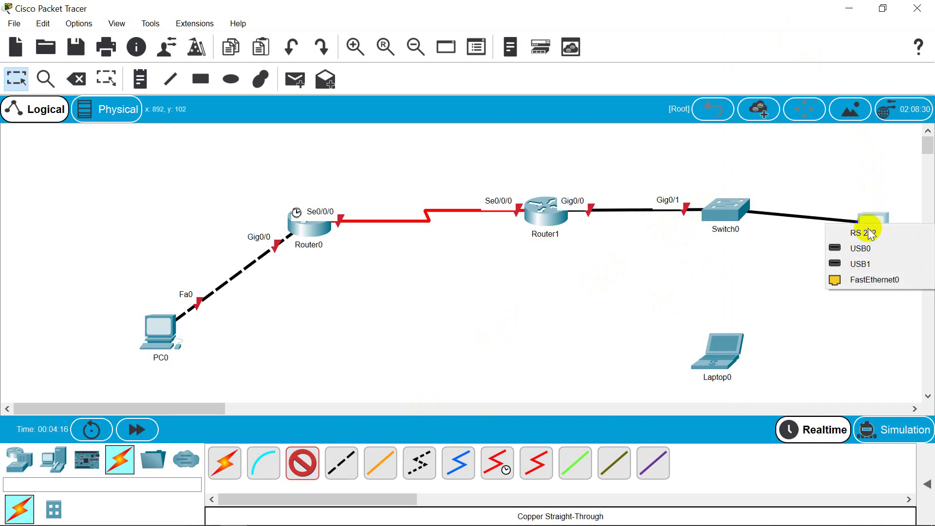
left_click(867, 279)
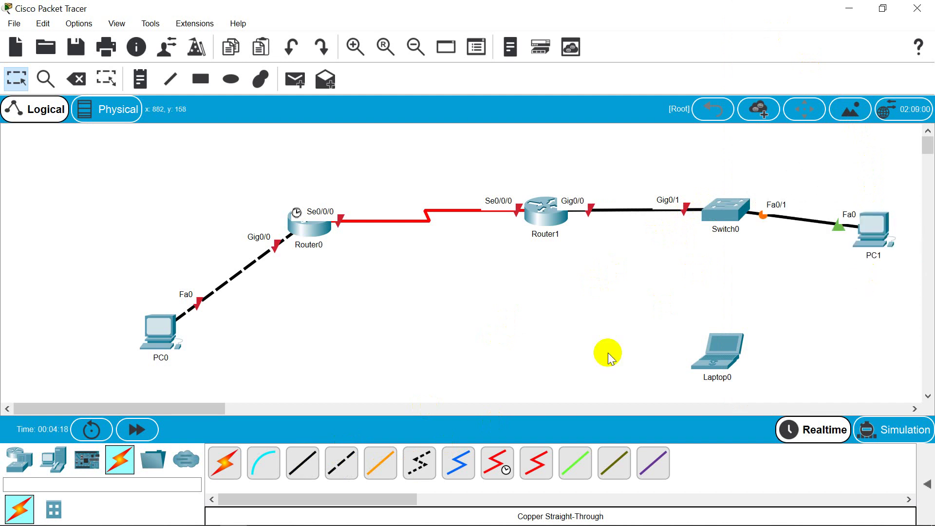
- Connect Switch0's FastEthernet0/2 port to Laptop0's FastEthernet0 port with a Copper Straight-Through cable
left_click(300, 453)
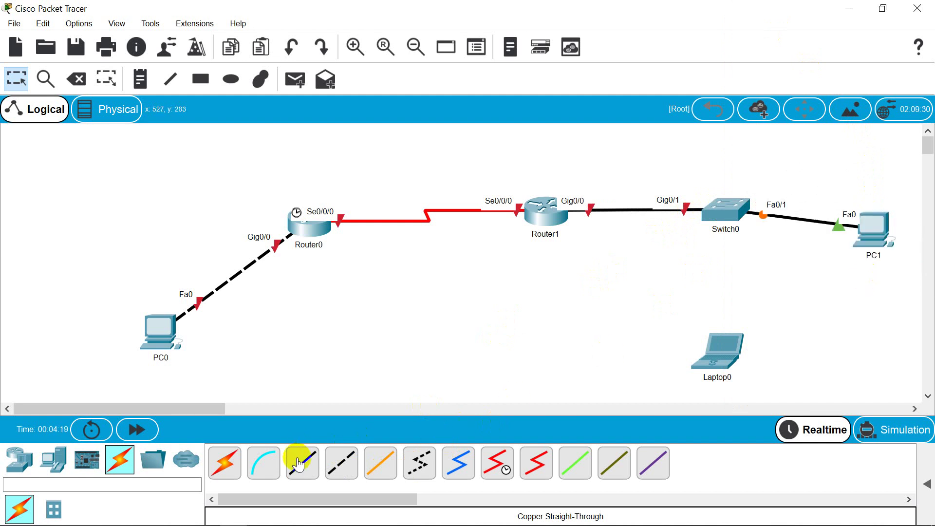
left_click(723, 214)
left_click(790, 27)
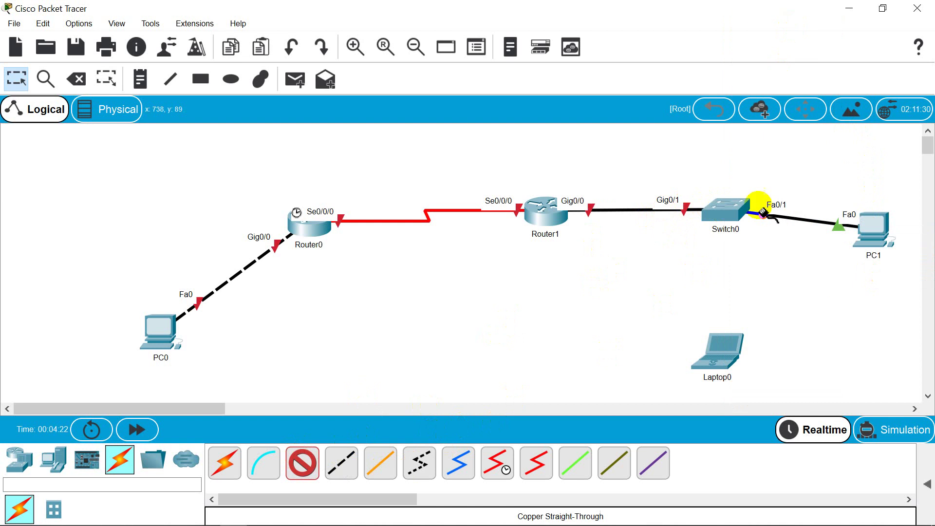
left_click(725, 350)
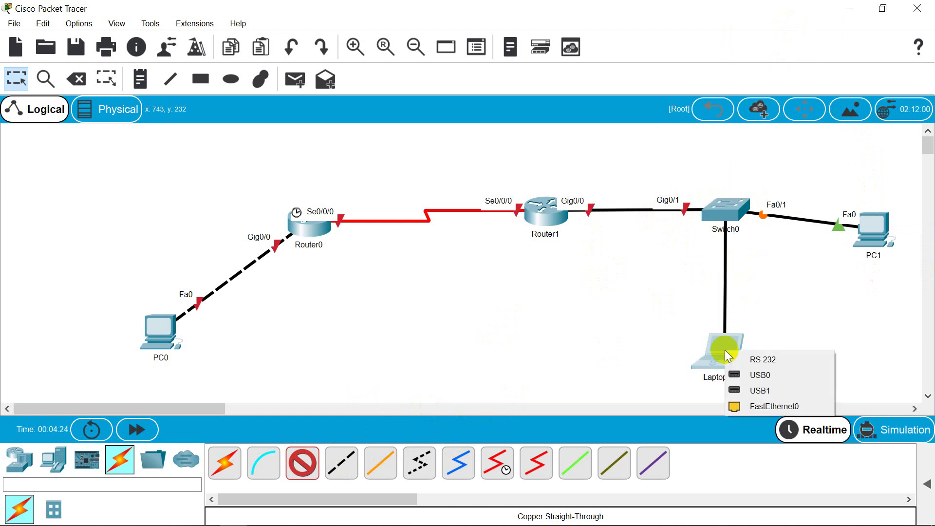
left_click(751, 406)
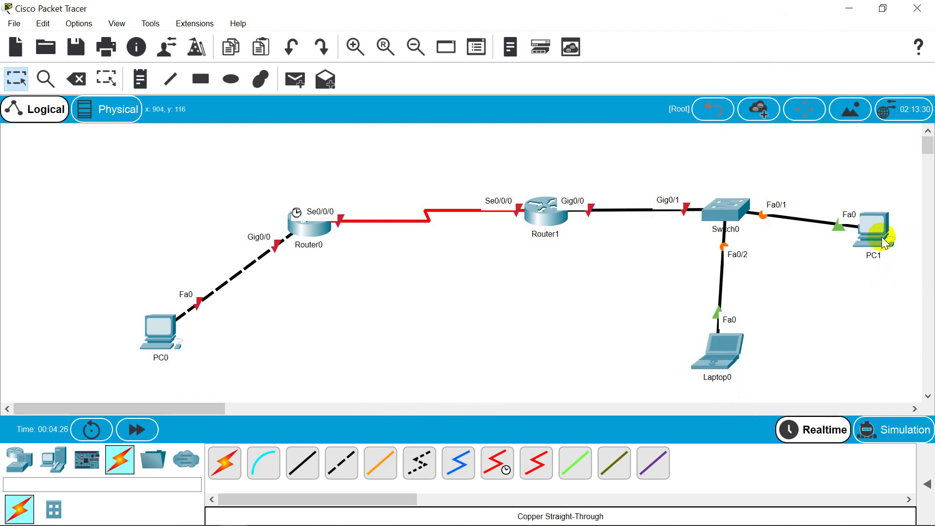
- Align PC1 level with Switch0 and move Laptop0 up so it sits directly below the switch
left_click_drag(884, 242, 884, 221)
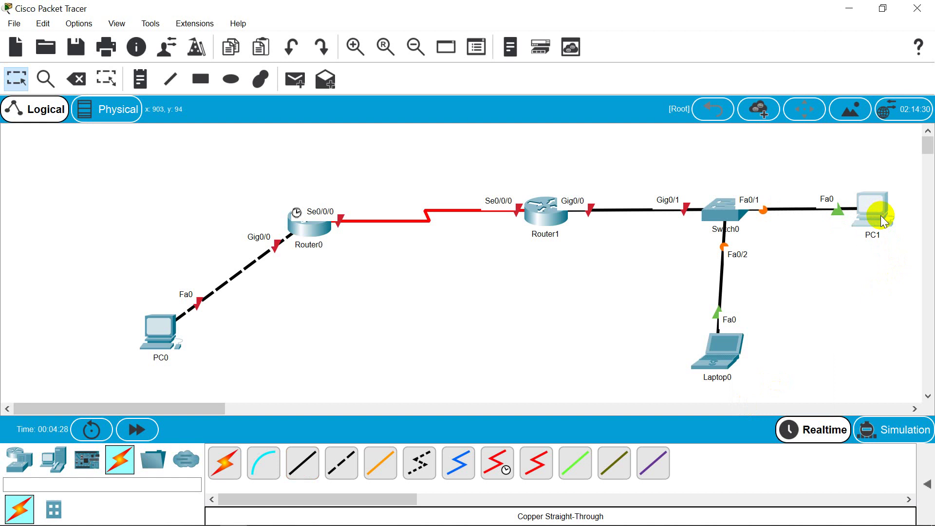
left_click_drag(716, 353, 728, 322)
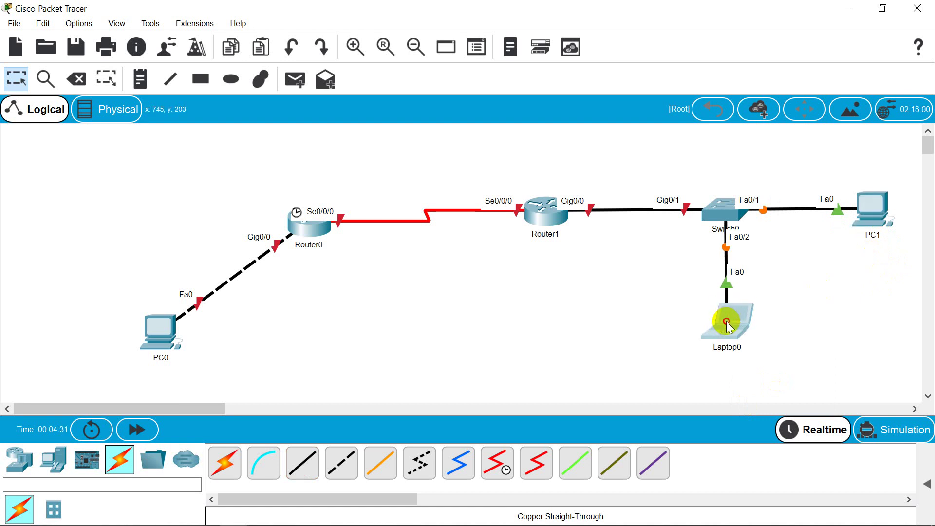
left_click(797, 339)
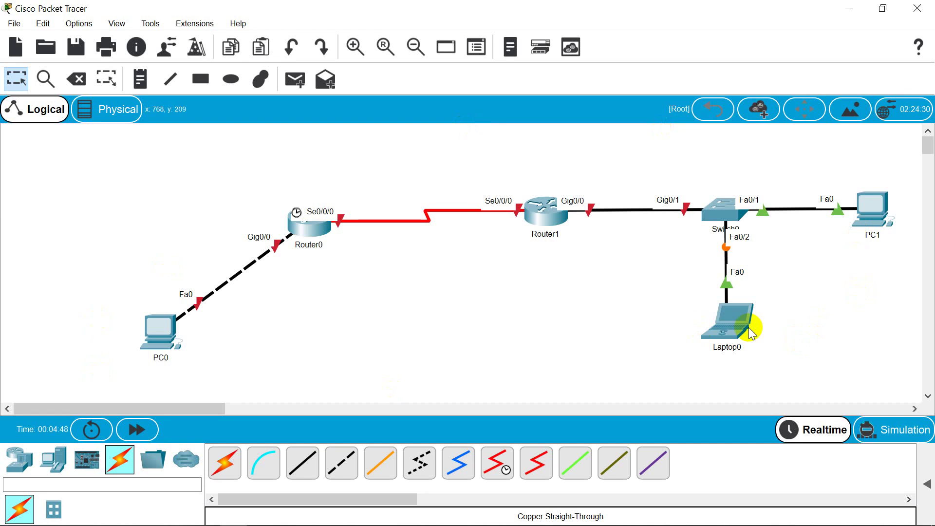
- Add a note reading 9.9.9.1/8 above Router0's Se0/0/0 port
mouse_move(749, 328)
left_click(170, 79)
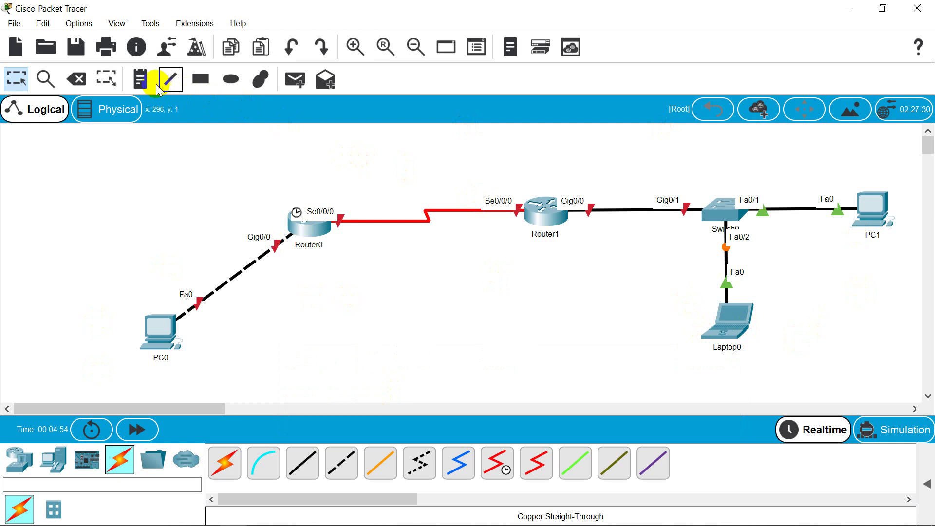
left_click(142, 79)
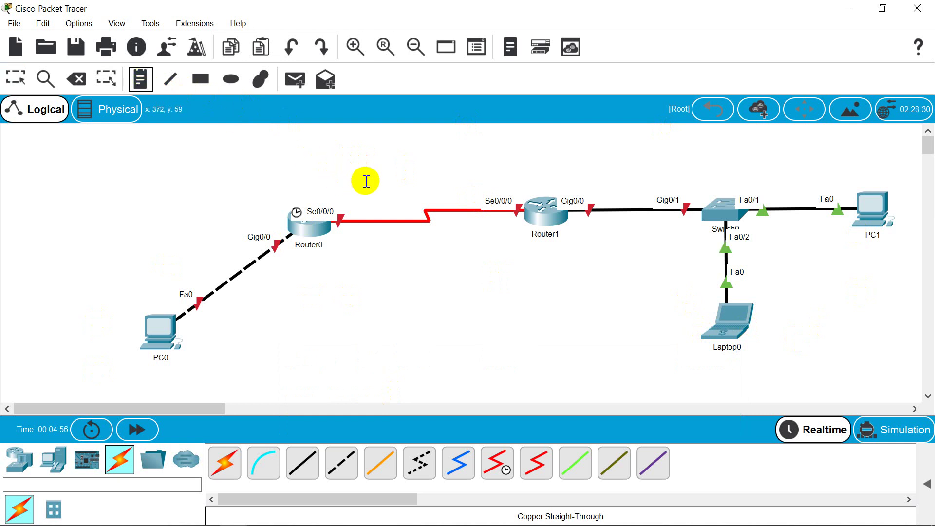
left_click(315, 189)
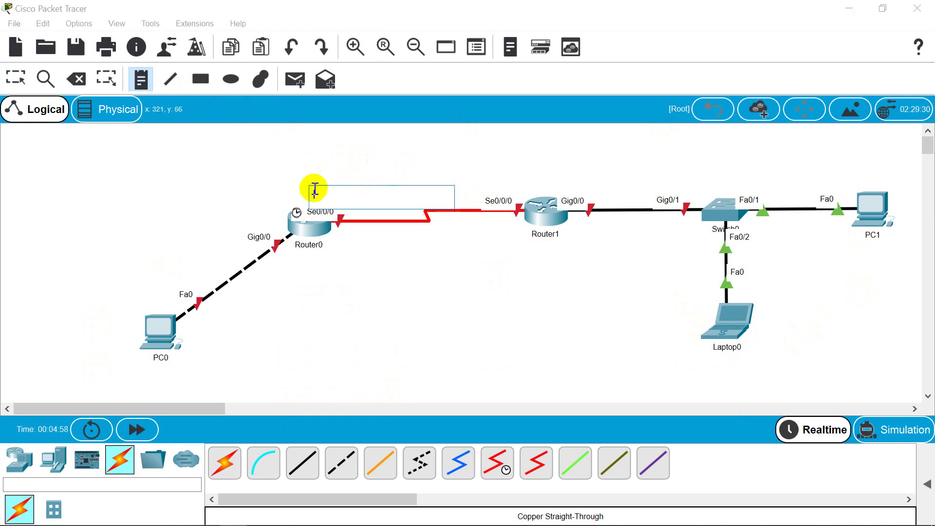
type("9.9.9.9")
key("BackSpace")
type("1/8")
key("Escape")
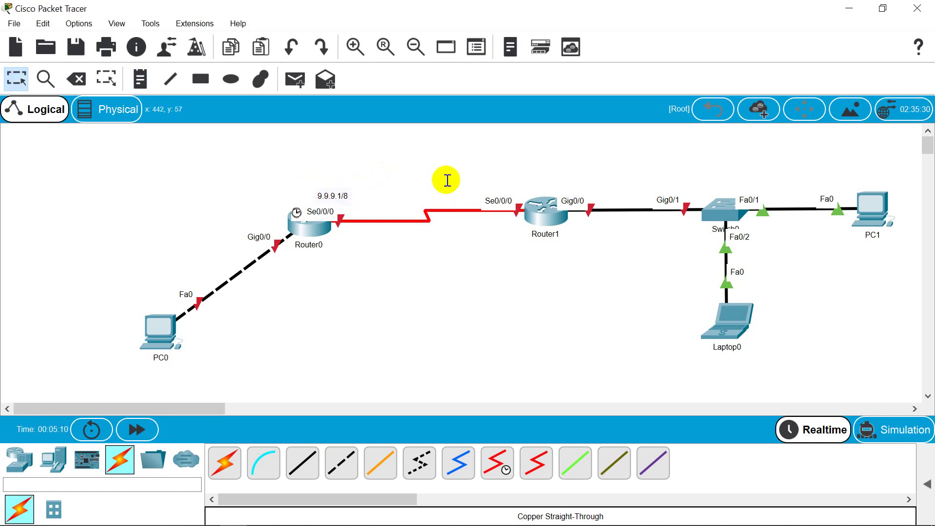
- Add a note reading 9.9.9.2/8 below Router1's Se0/0/0 port, and shift the 9.9.9.1/8 note closer to Router0's serial link
left_click(140, 87)
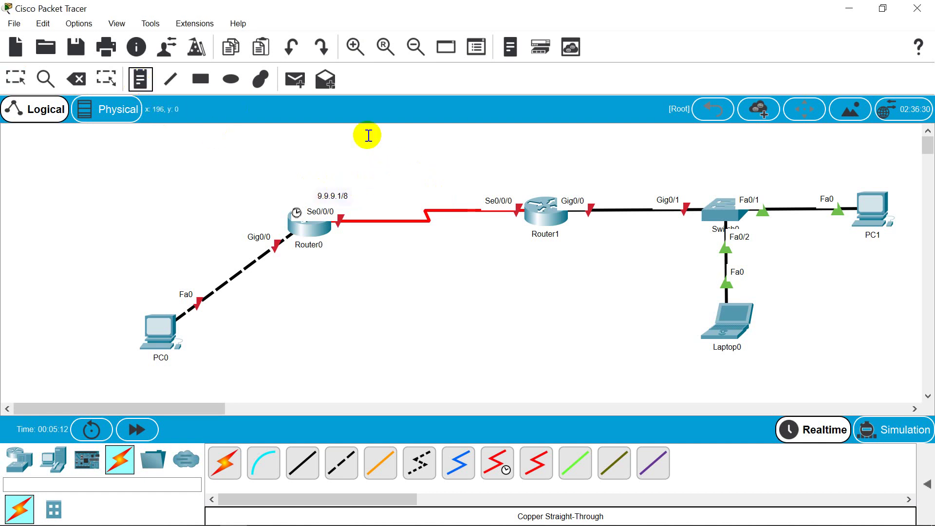
left_click(423, 166)
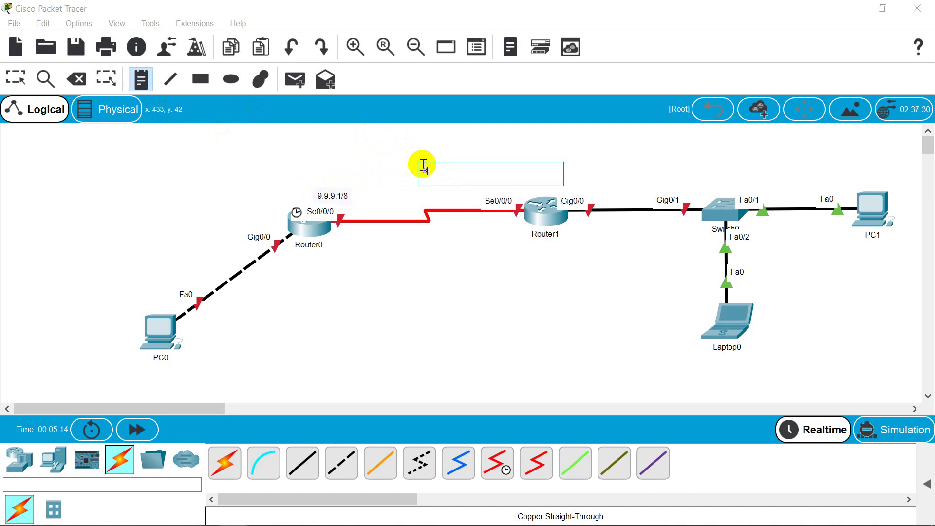
type("9.9.")
type("9.2")
type("/8")
key("Escape")
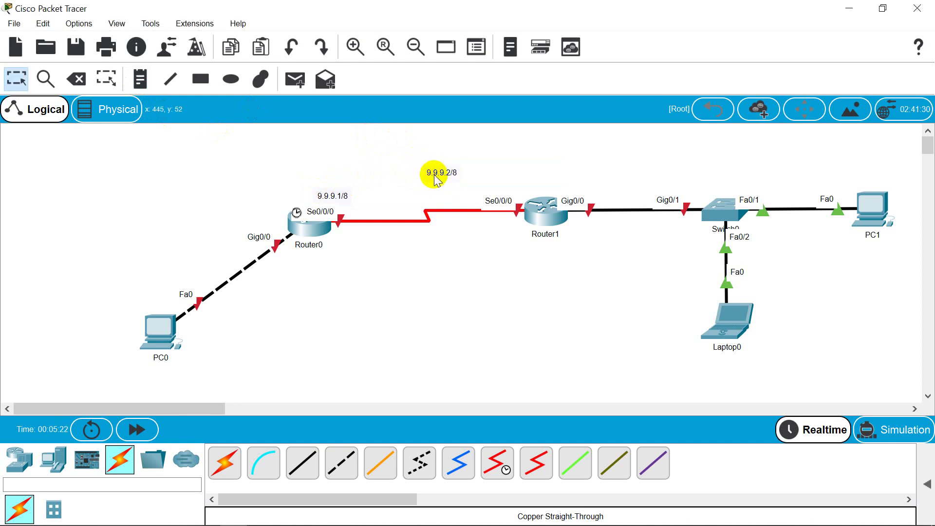
left_click_drag(437, 180, 498, 236)
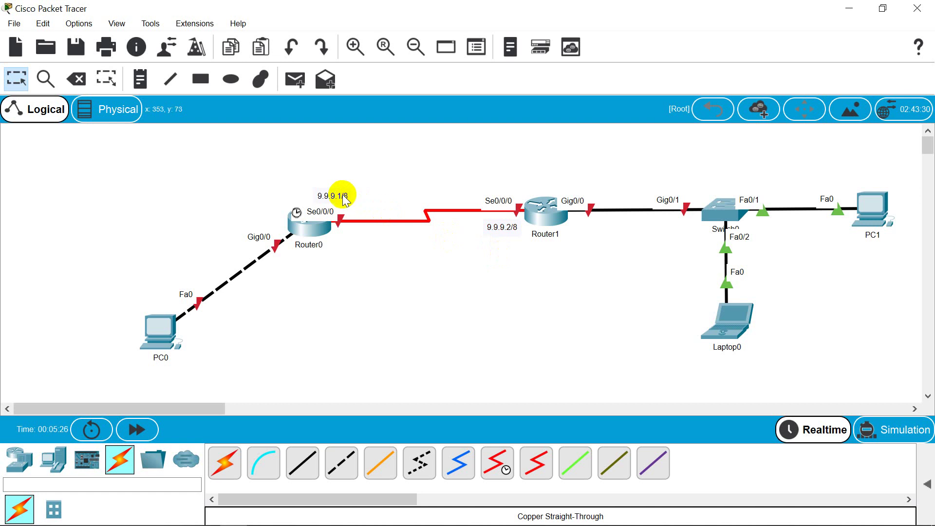
left_click_drag(343, 196, 367, 200)
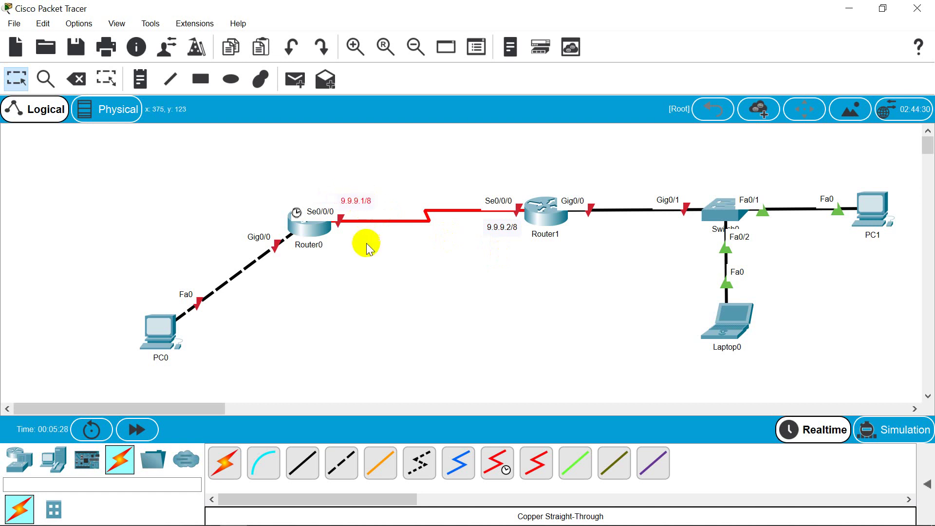
- Add a note reading 192.168.1.1/24 and place it just above Router0's Gig0/0 port label
left_click(141, 83)
left_click(191, 226)
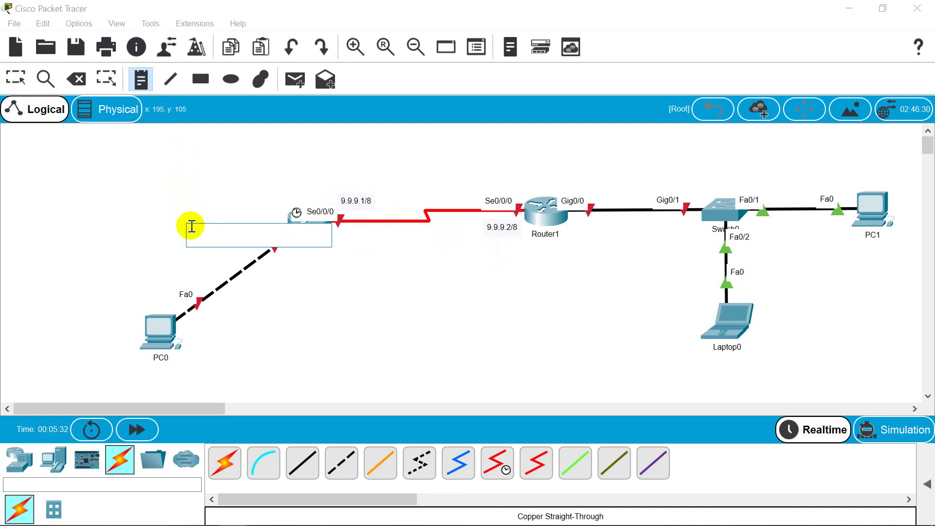
type("192.168.1.1/24")
key("Escape")
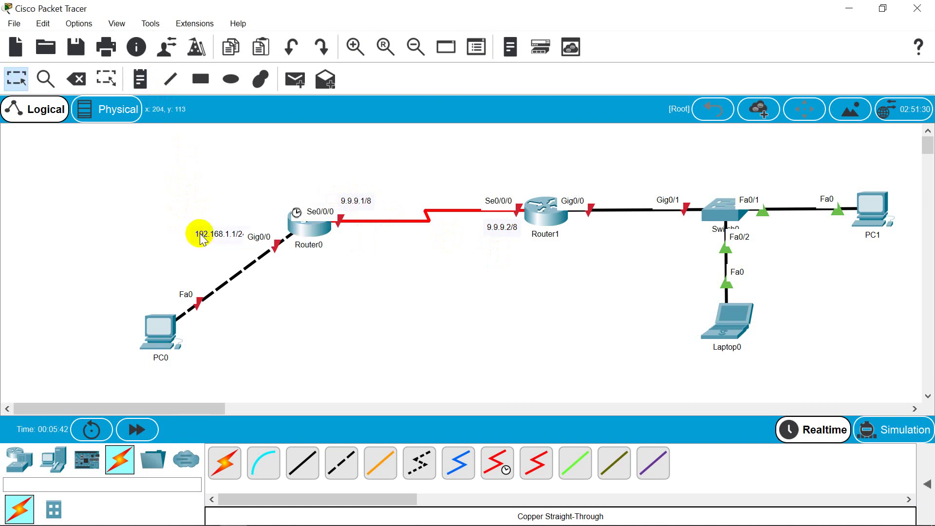
left_click(200, 234)
left_click_drag(200, 233, 225, 225)
left_click(325, 284)
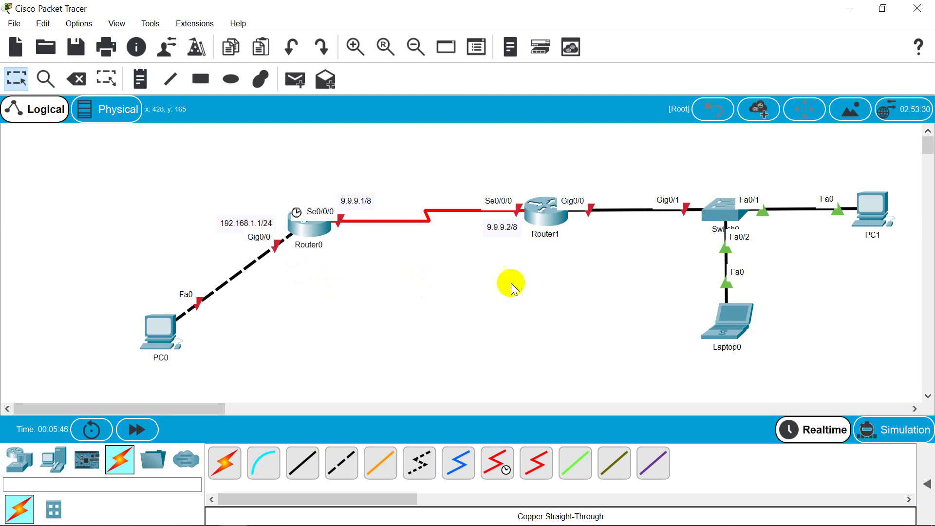
- Add a note reading 172.16.1.1/16 and place it just above Router1's Gig0/0 port label
left_click(145, 85)
left_click(604, 174)
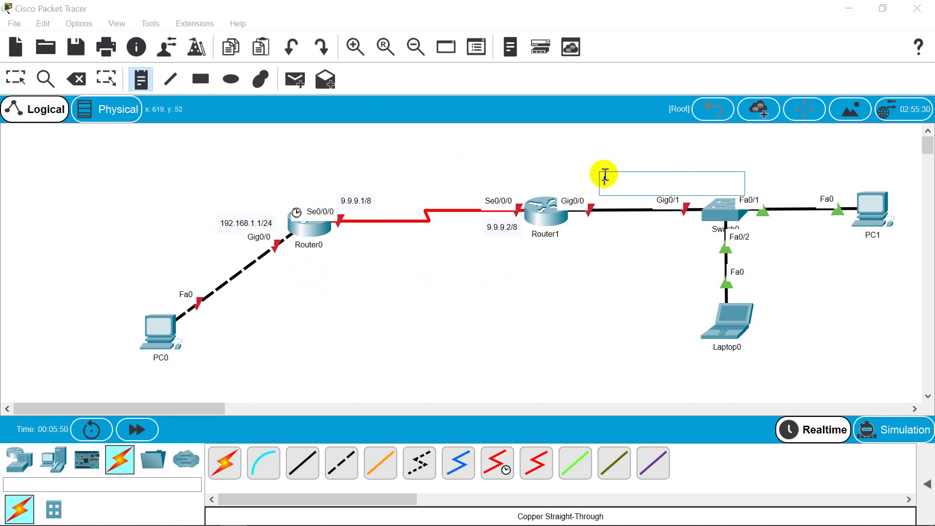
type("172.16")
type(".1.1/16")
key("Escape")
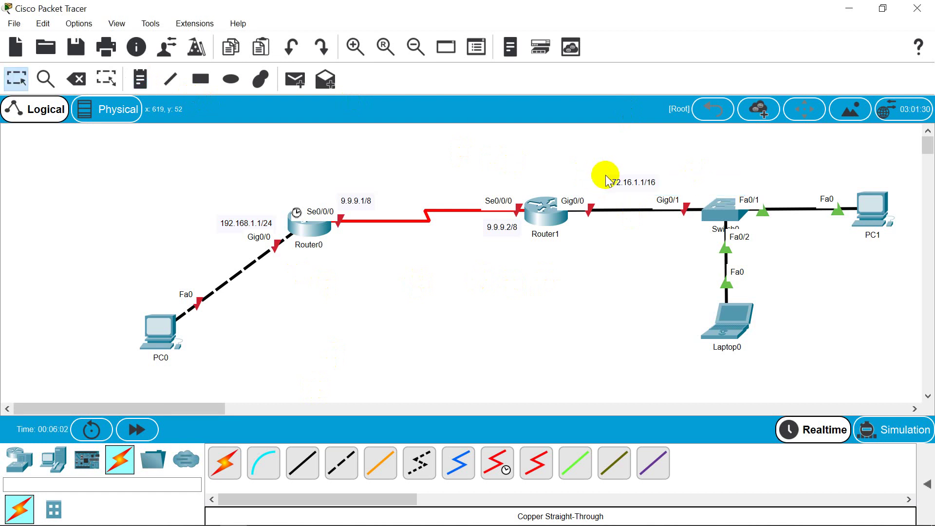
left_click_drag(620, 185, 591, 185)
left_click(609, 263)
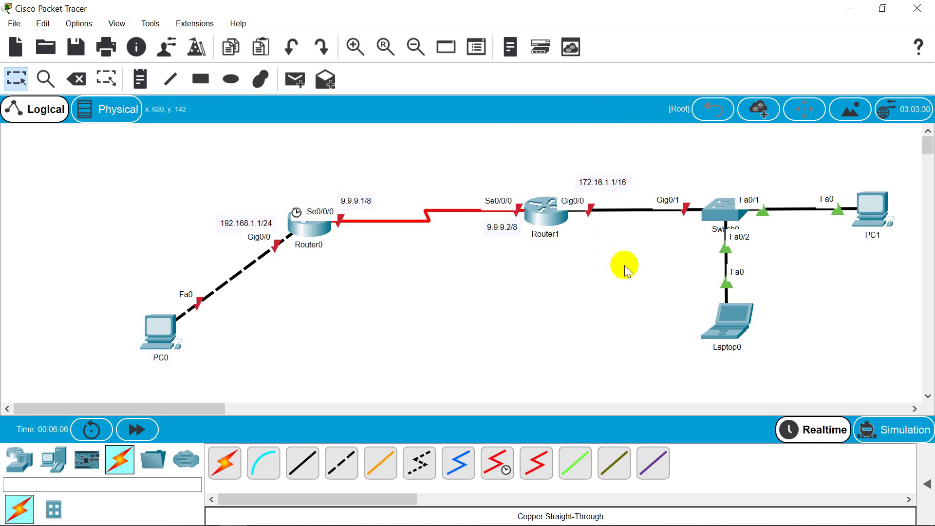
- Add a note reading 172.16.1.2/16 below PC1
left_click(141, 79)
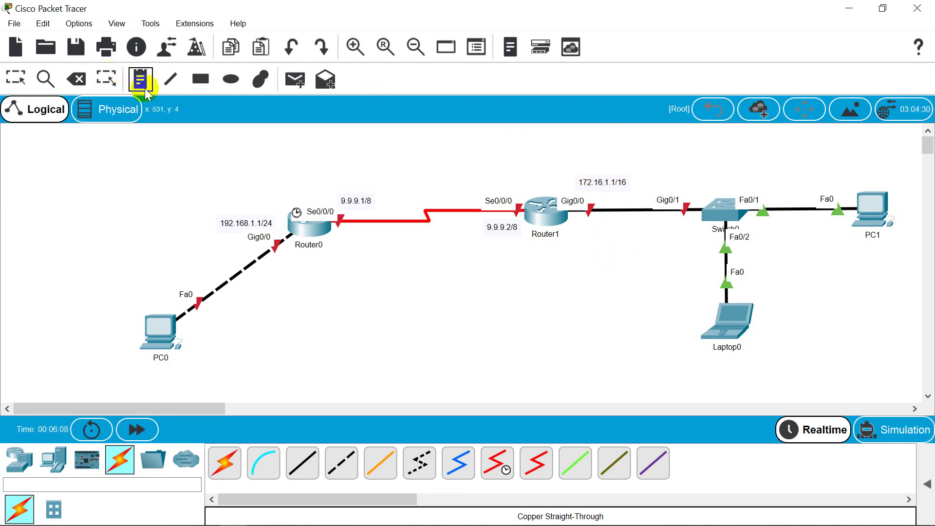
left_click(844, 251)
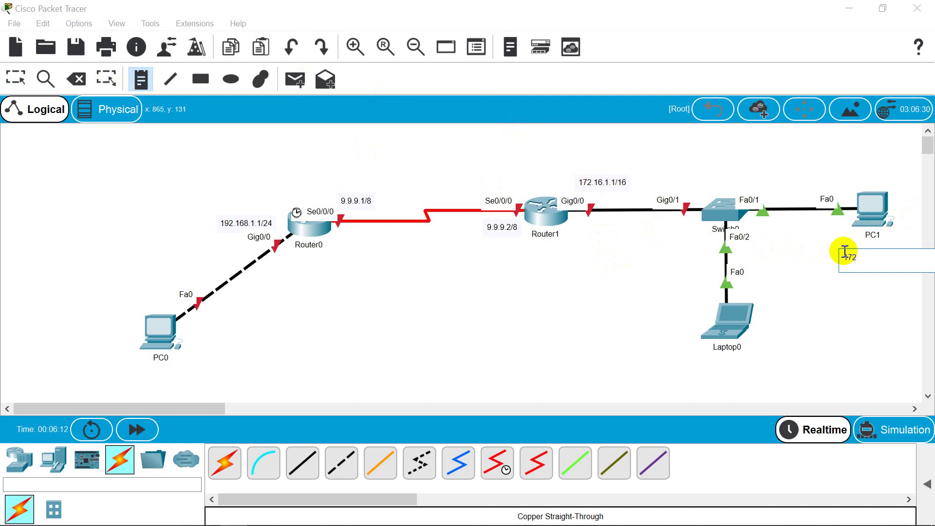
type("172.16.1.2/16")
- Add a note reading 172.16.1.3/16 directly under Laptop0, and move the 172.16.1.2/16 note up closer to PC1's name
left_click(818, 312)
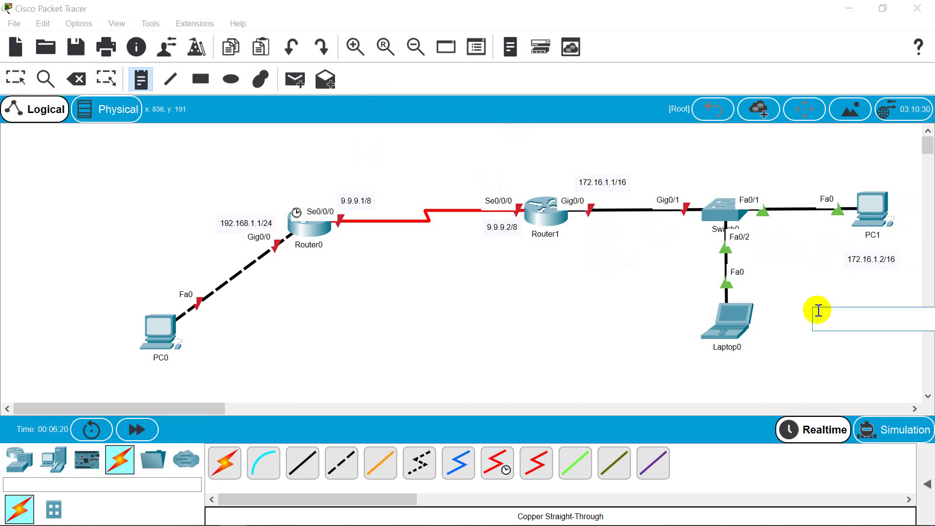
type("172.16")
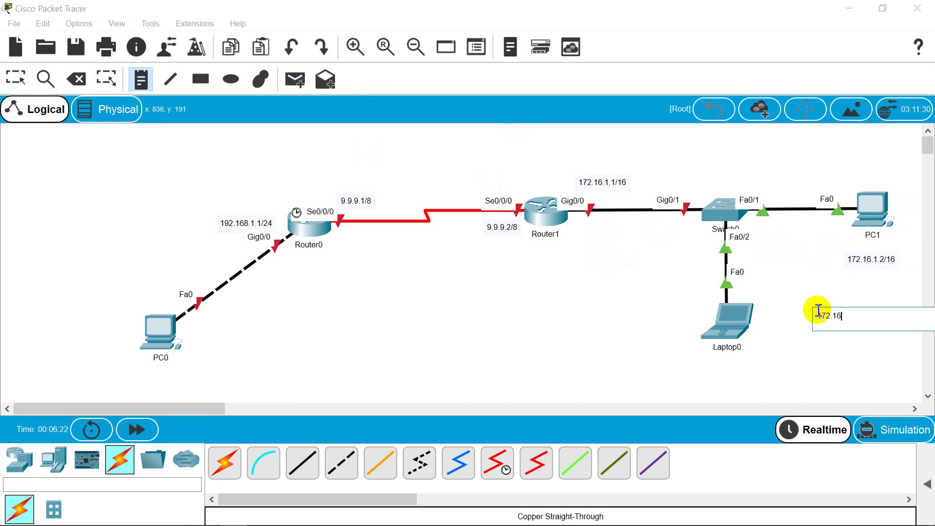
key("BackSpace")
type("6.1.2")
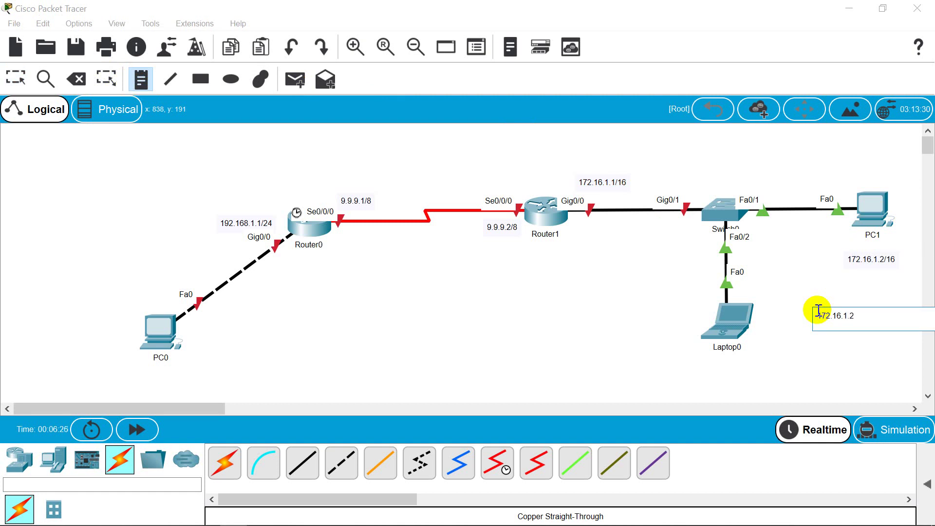
key("BackSpace")
type("3/16")
key("Escape")
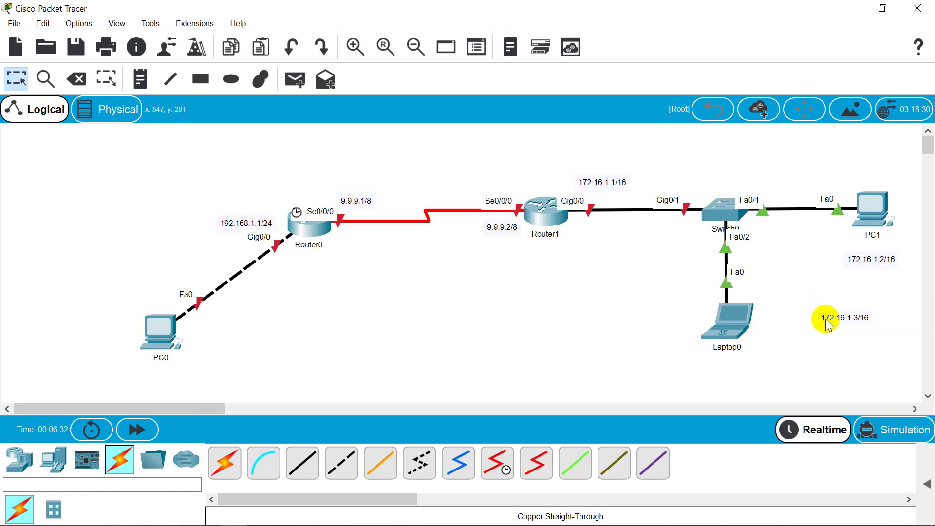
left_click(827, 321)
left_click_drag(827, 320, 710, 366)
left_click(827, 351)
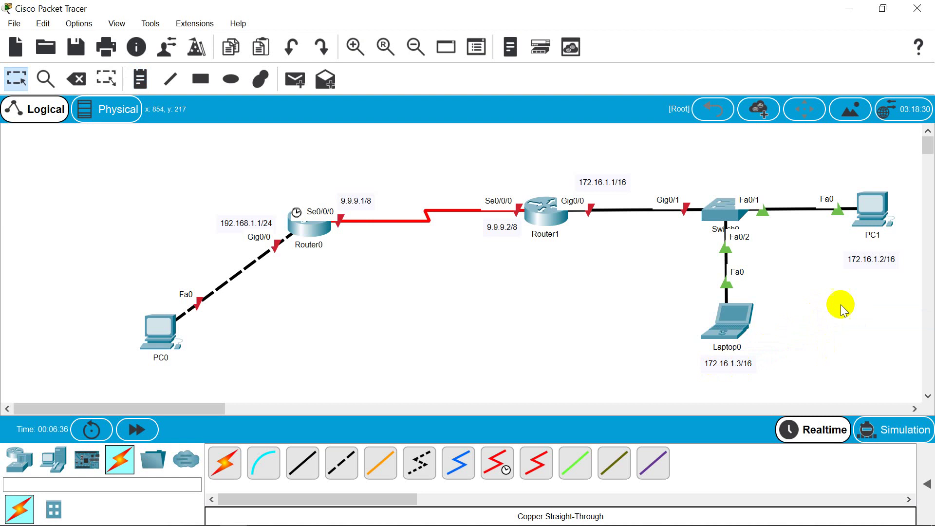
left_click_drag(854, 260, 852, 250)
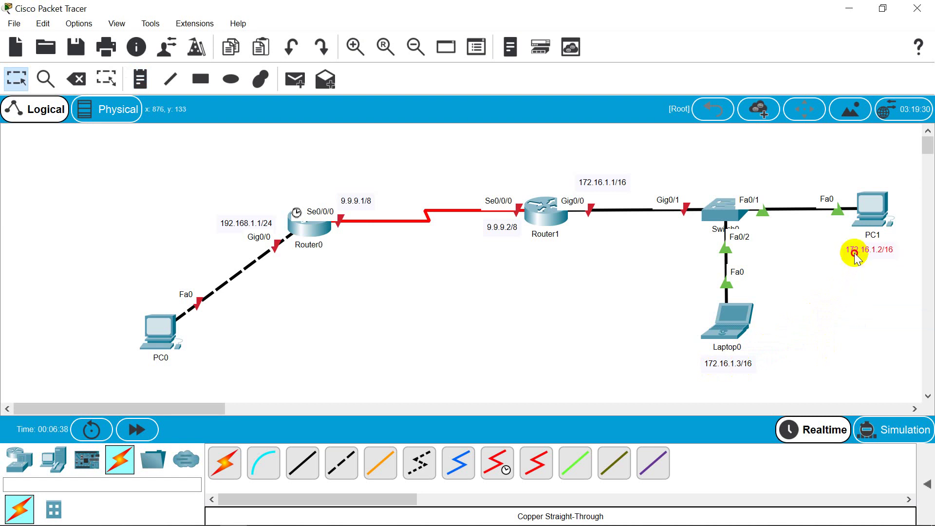
left_click(860, 288)
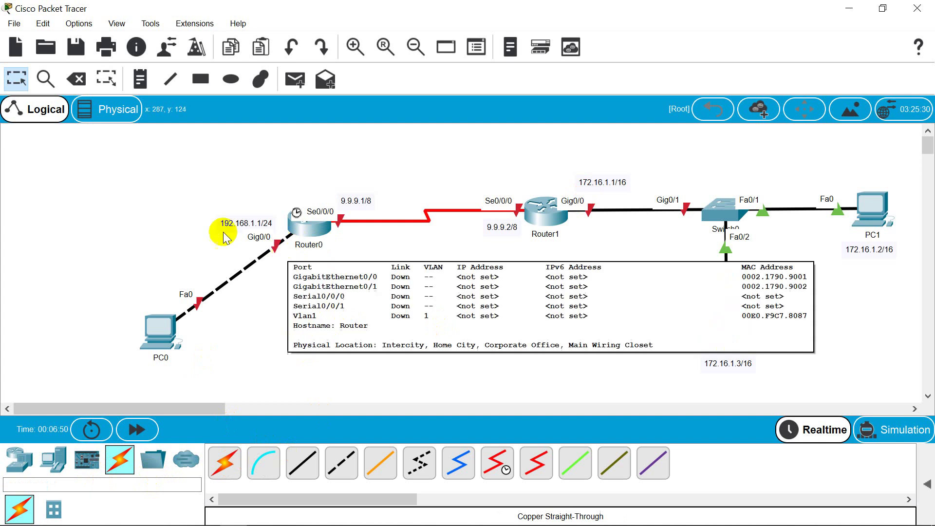
- Add a note reading 192.168.1.2/24 and place it directly under PC0's name
left_click(146, 79)
left_click(263, 341)
type("192")
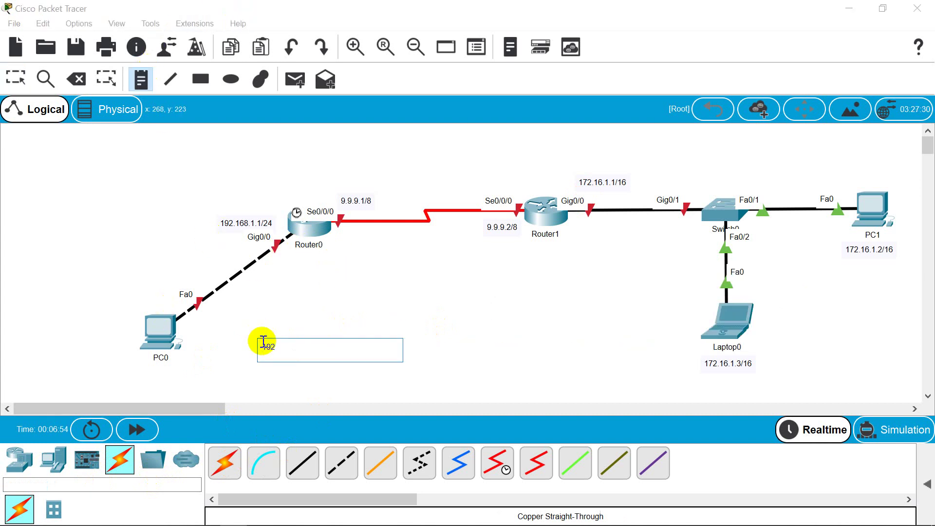
type(".168.1.2/24")
key("Escape")
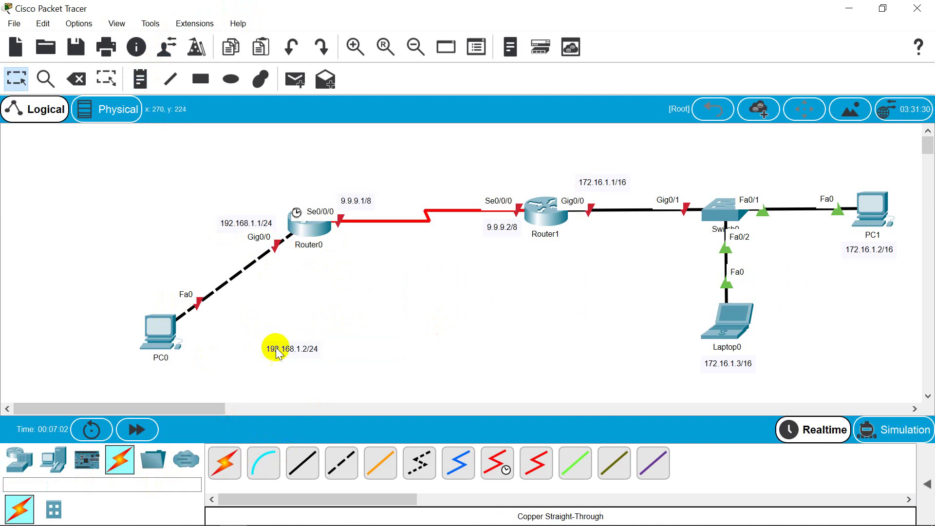
left_click(251, 348)
left_click_drag(251, 348, 146, 369)
left_click(251, 362)
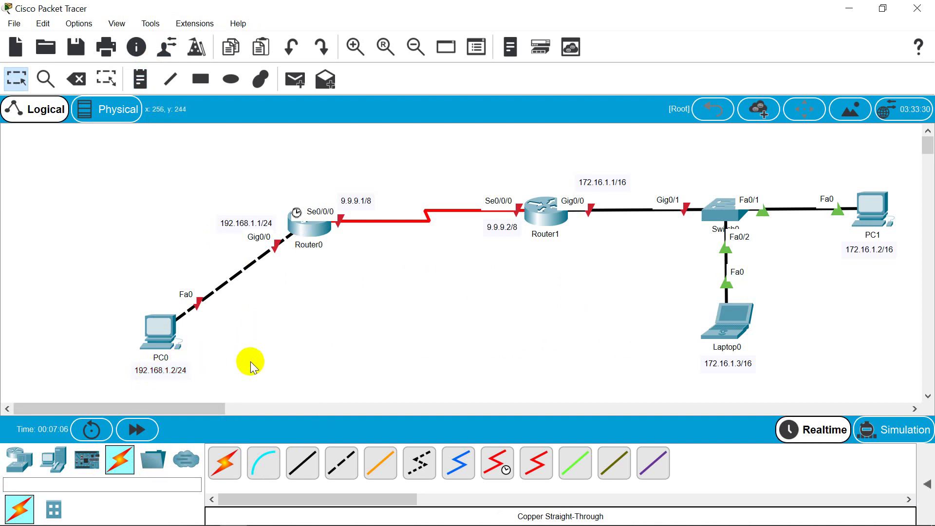
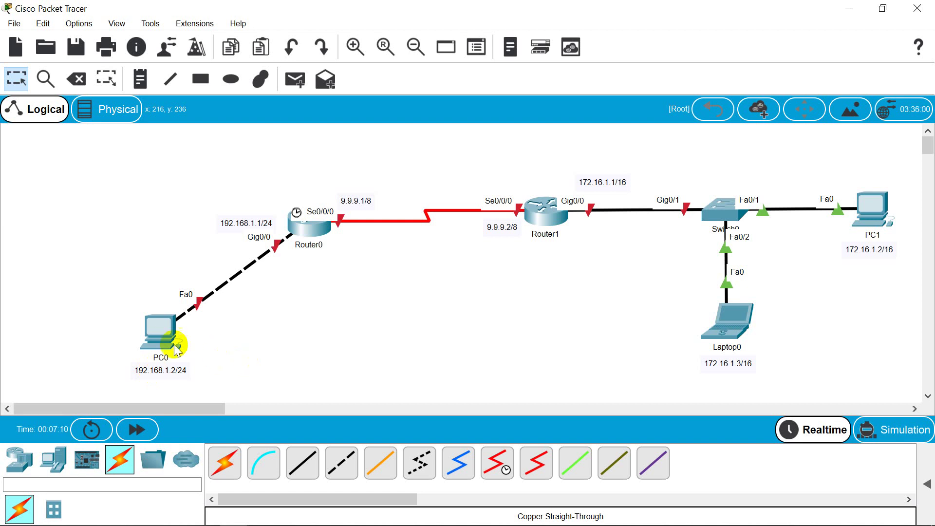
- Give PC0 the static IP address 192.168.1.2 with the default subnet mask 255.255.255.0, and close its configuration
left_click(166, 335)
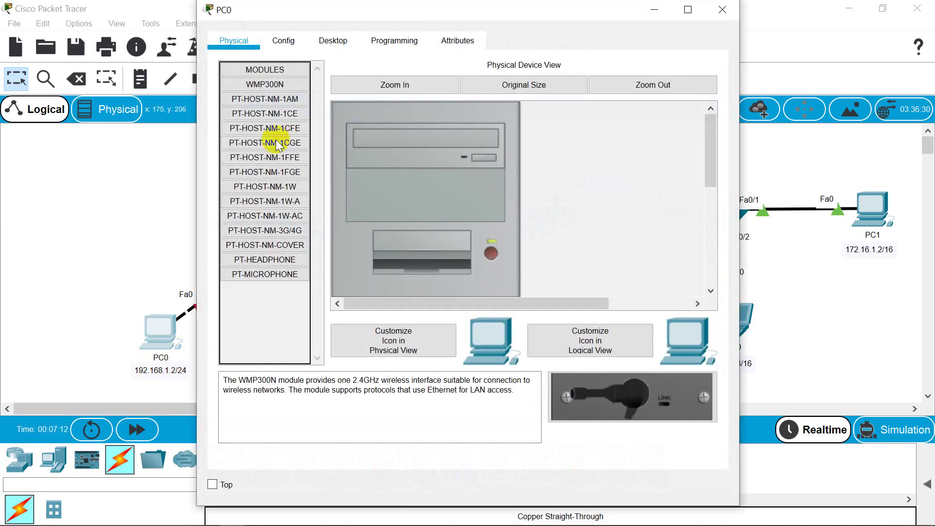
left_click(327, 44)
left_click(282, 163)
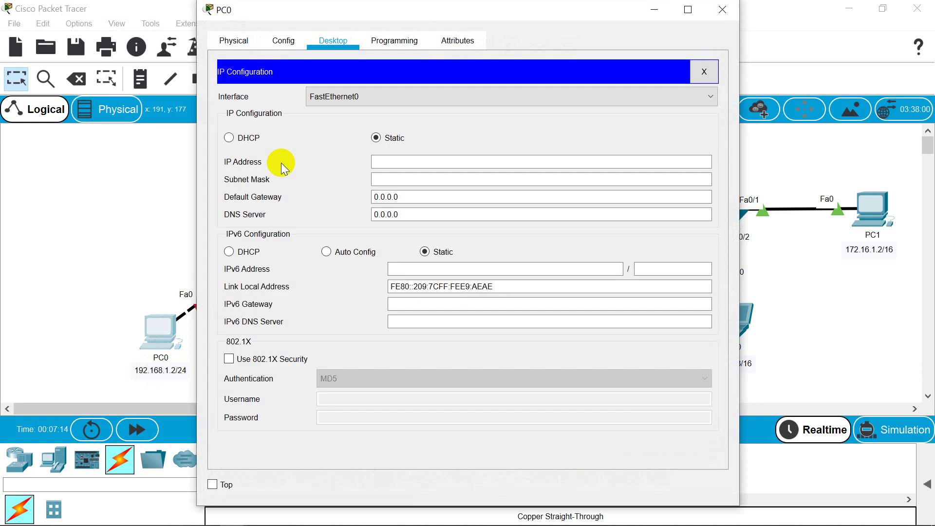
left_click(389, 160)
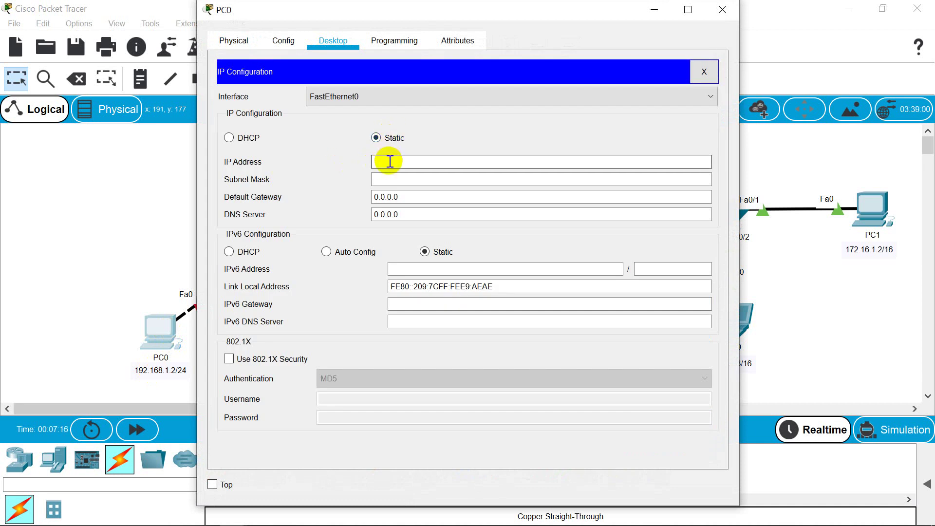
type("192.168.1.2")
key("Tab")
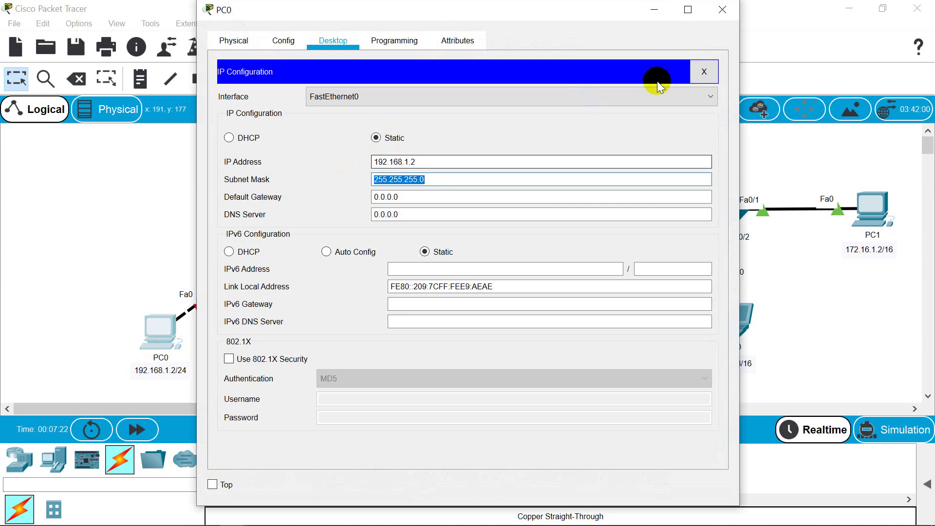
left_click(723, 11)
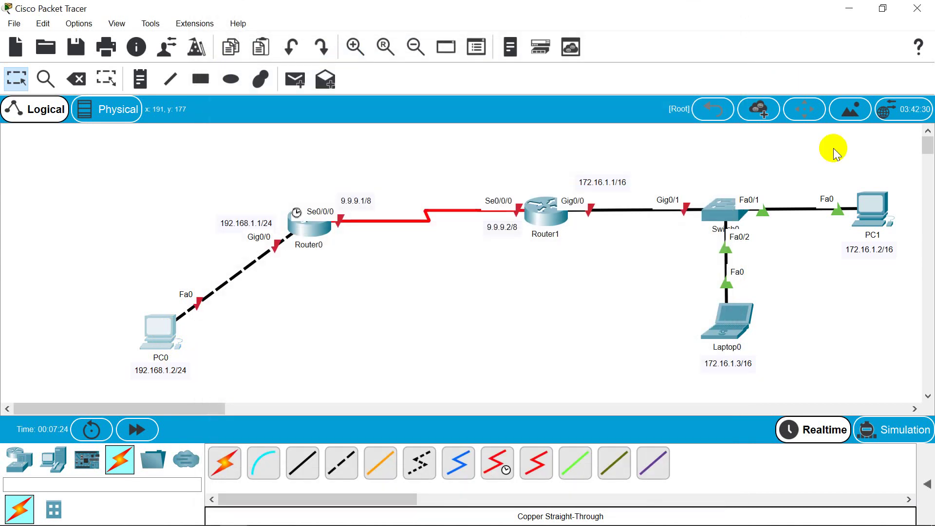
- Give PC1 the static IP address 172.16.1.2 with the default subnet mask 255.255.0.0, and close its configuration
left_click(870, 209)
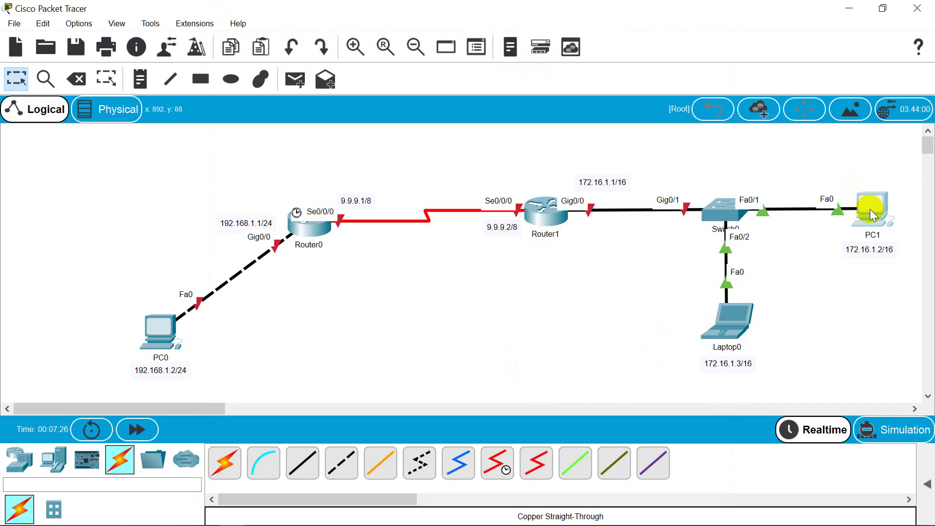
left_click(870, 209)
left_click(340, 43)
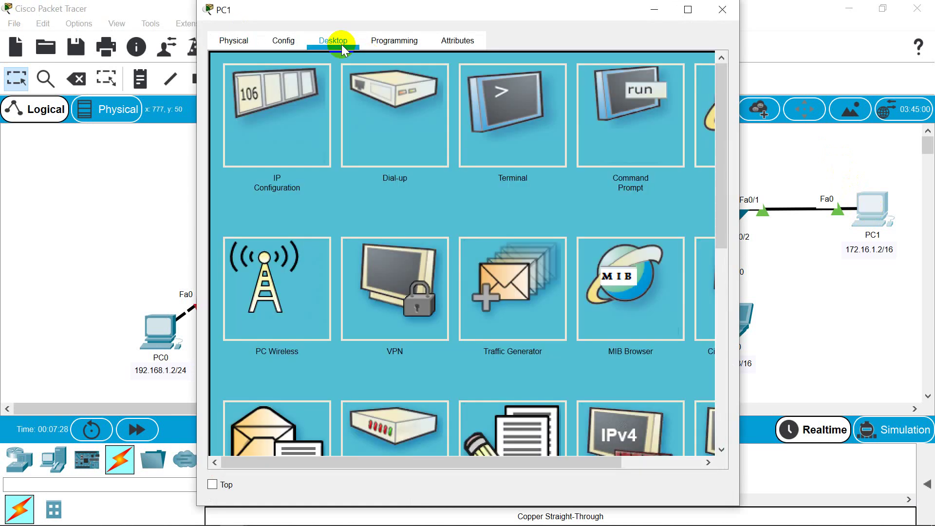
left_click(306, 130)
left_click(382, 161)
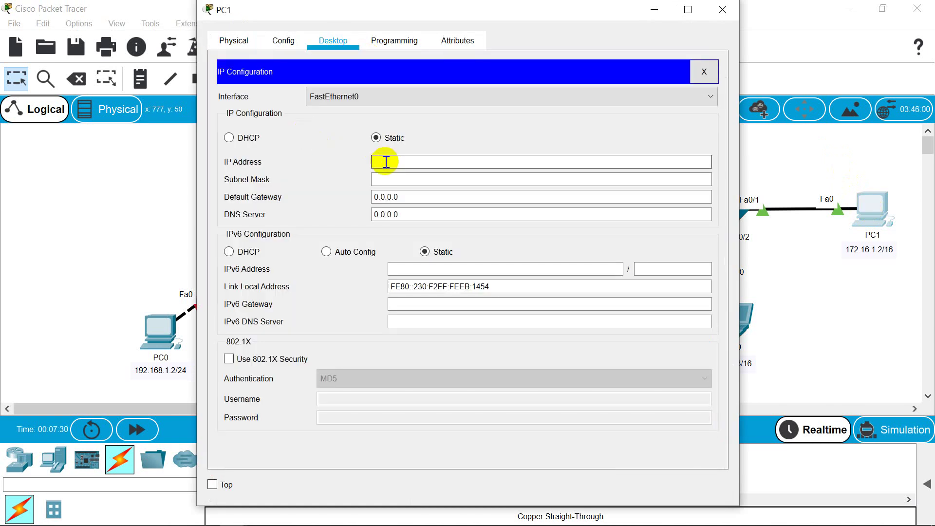
type("172.16.1.2")
key("Tab")
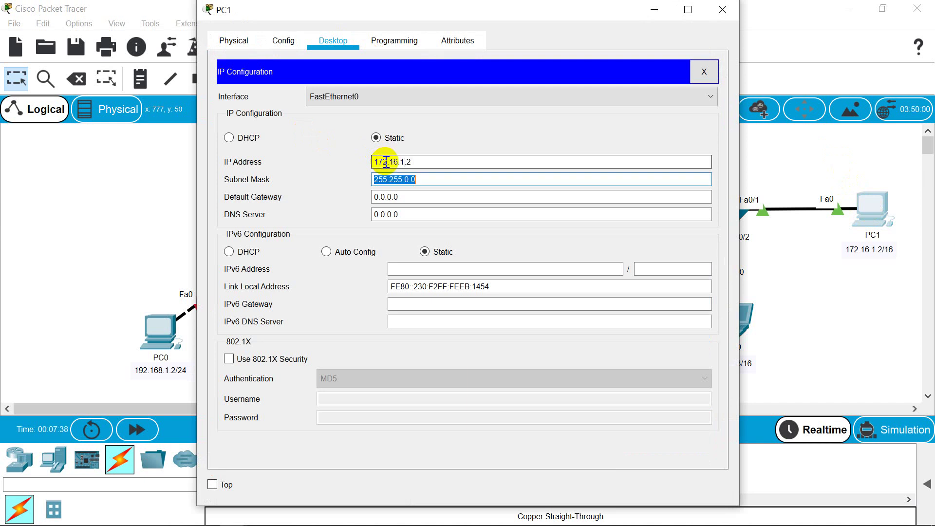
left_click(563, 162)
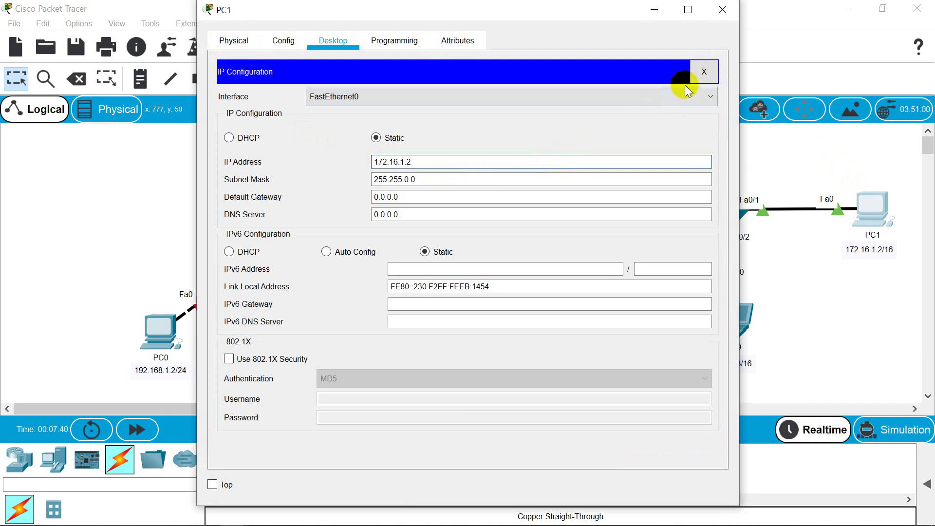
left_click(383, 179)
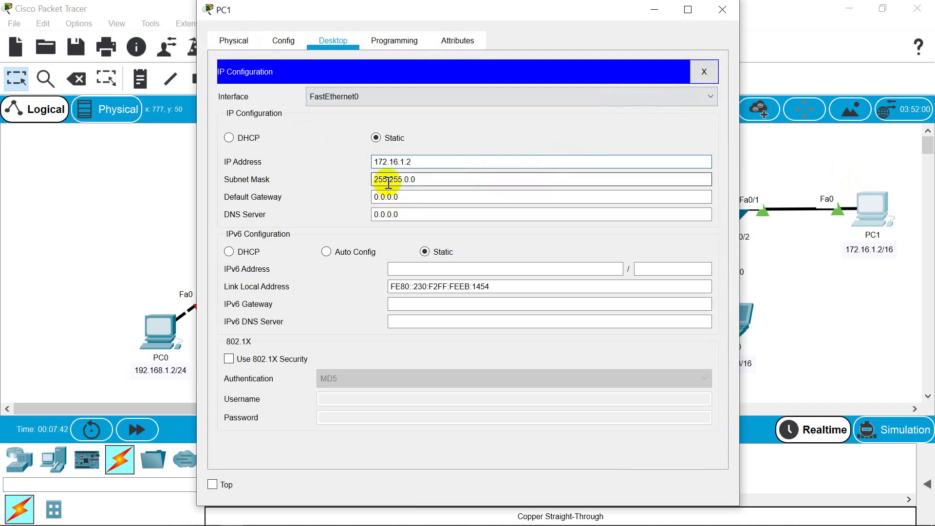
left_click(525, 165)
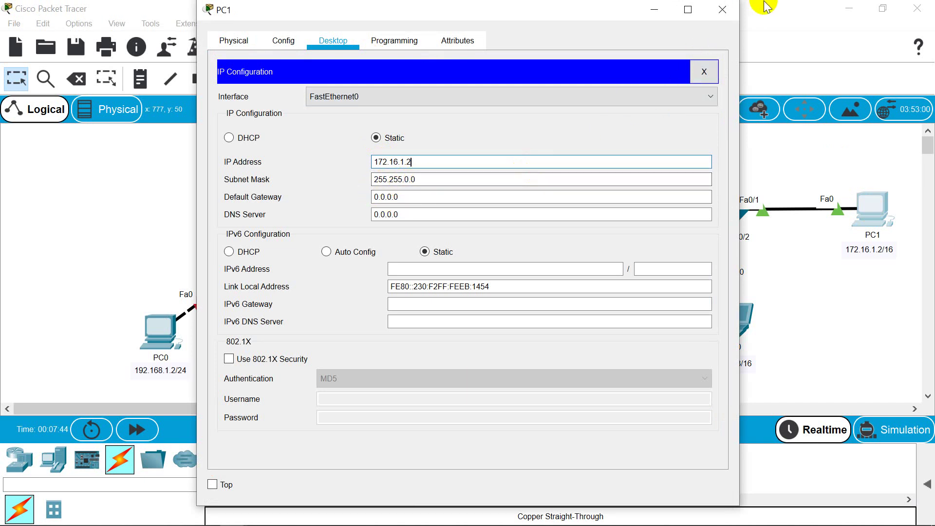
left_click(731, 11)
- Give Laptop0 the static IP address 172.16.1.3 with the default subnet mask 255.255.0.0, and close its configuration
left_click(727, 319)
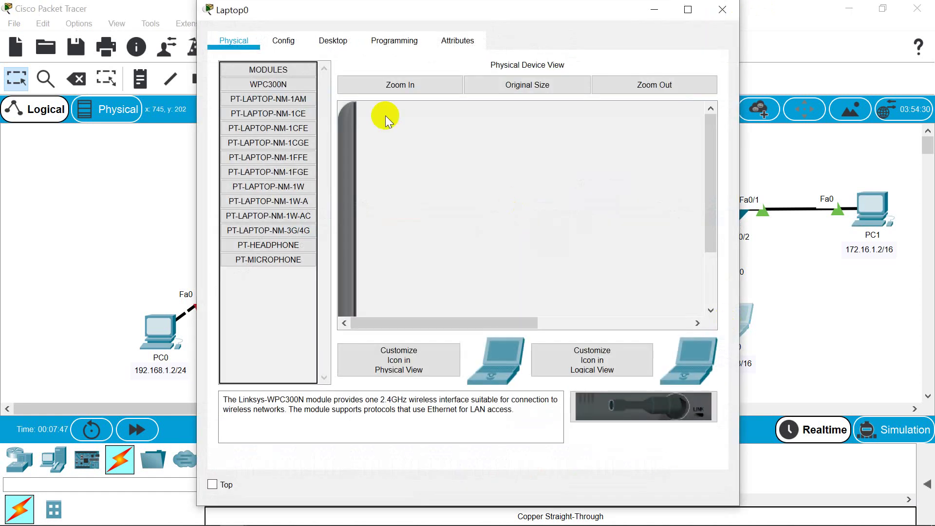
left_click(334, 38)
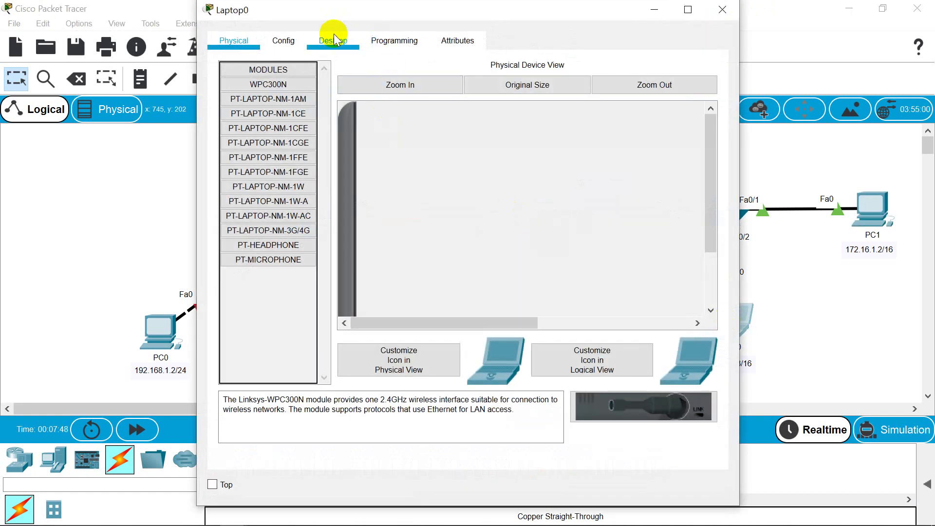
left_click(285, 128)
left_click(394, 165)
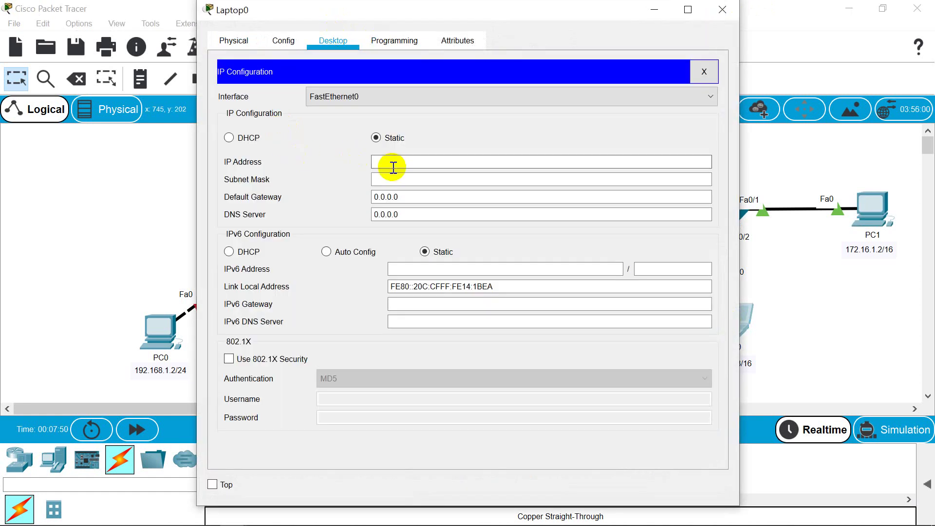
type("172")
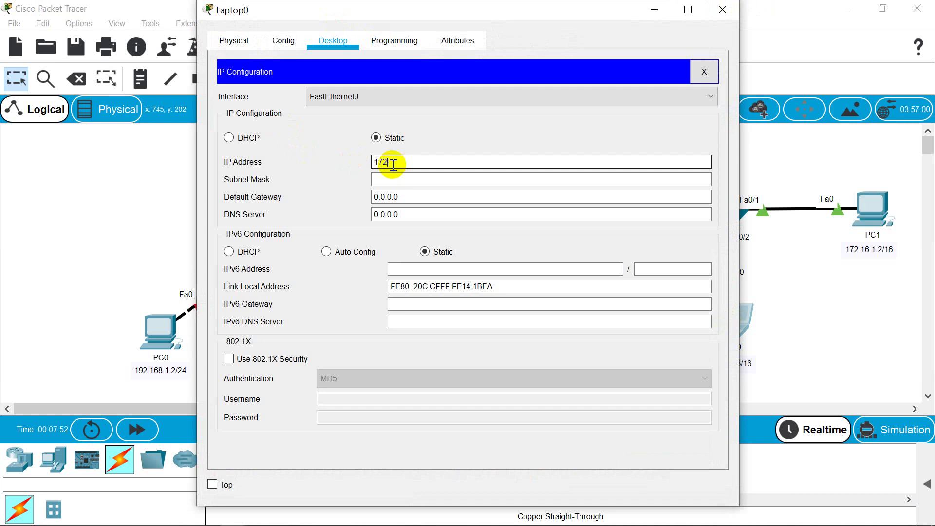
type(".16.1.3")
key("Tab")
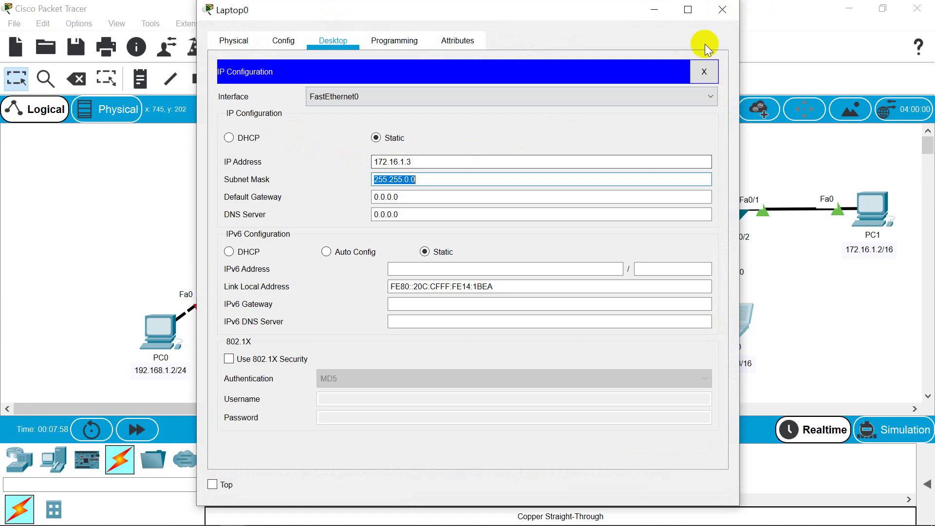
left_click(722, 10)
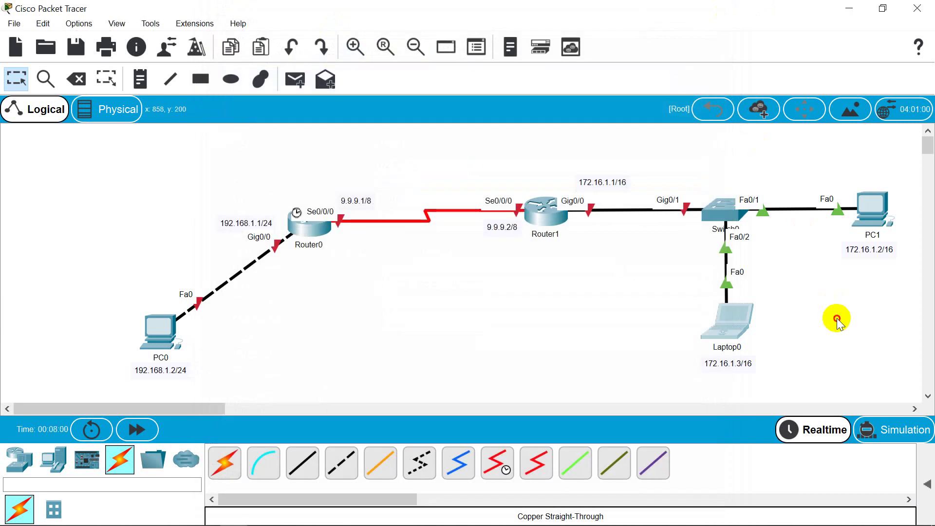
left_click(837, 320)
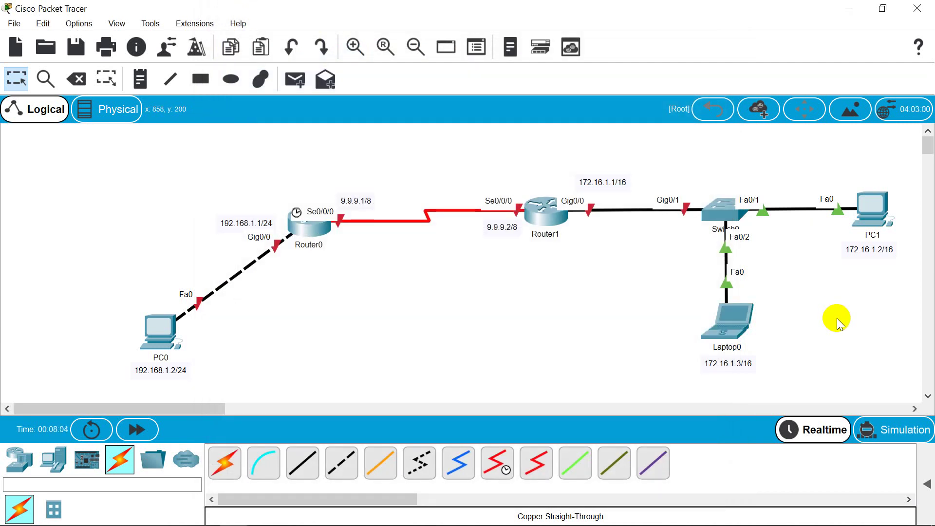
- Open Router0's command line, decline the initial configuration dialog, and enter privileged mode with enable
left_click(308, 231)
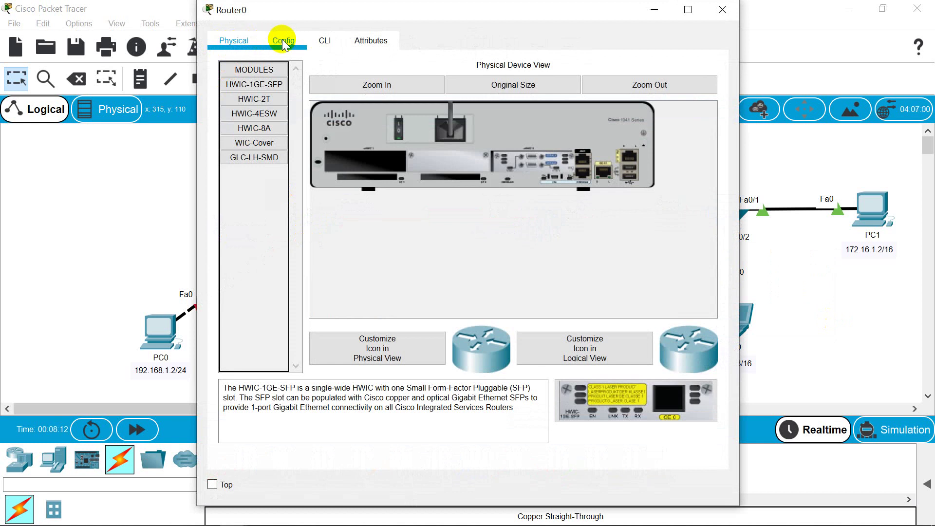
left_click(329, 39)
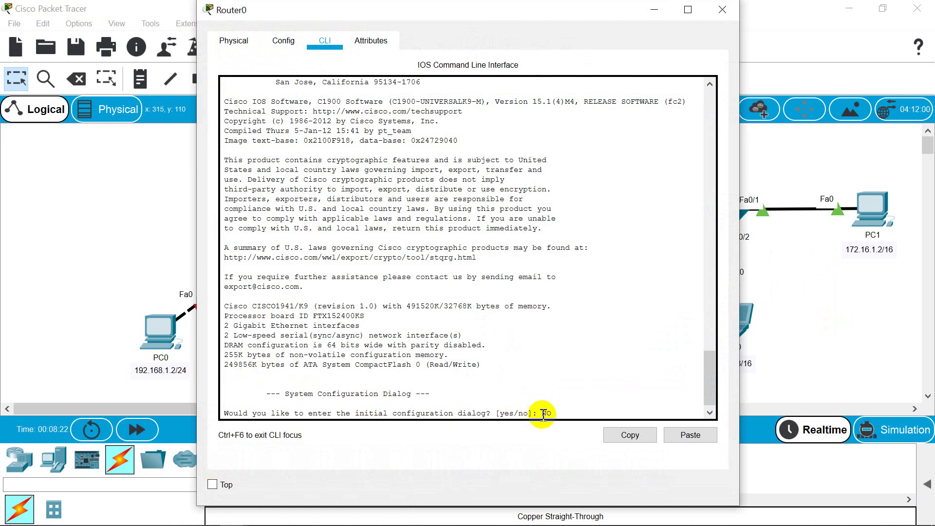
type("NO")
key("Return")
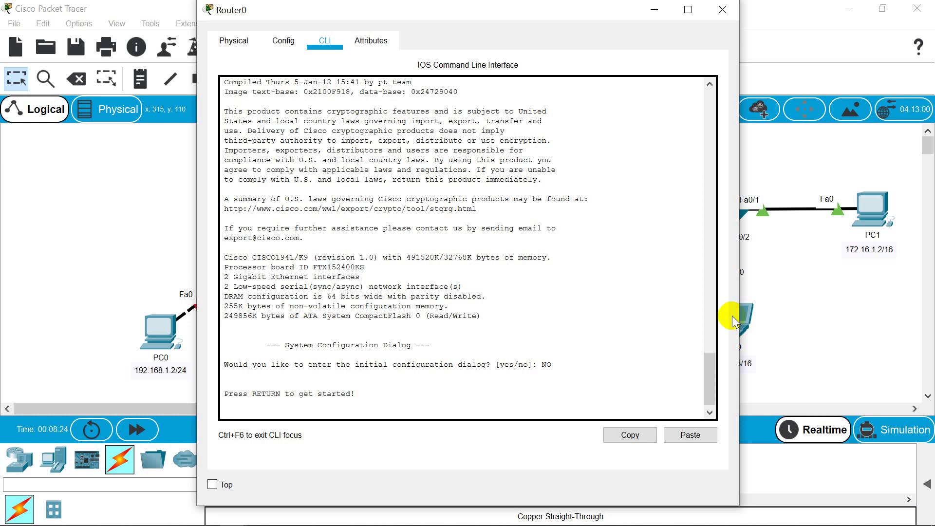
key("Return")
key("Return")
key("Return")
key("Return")
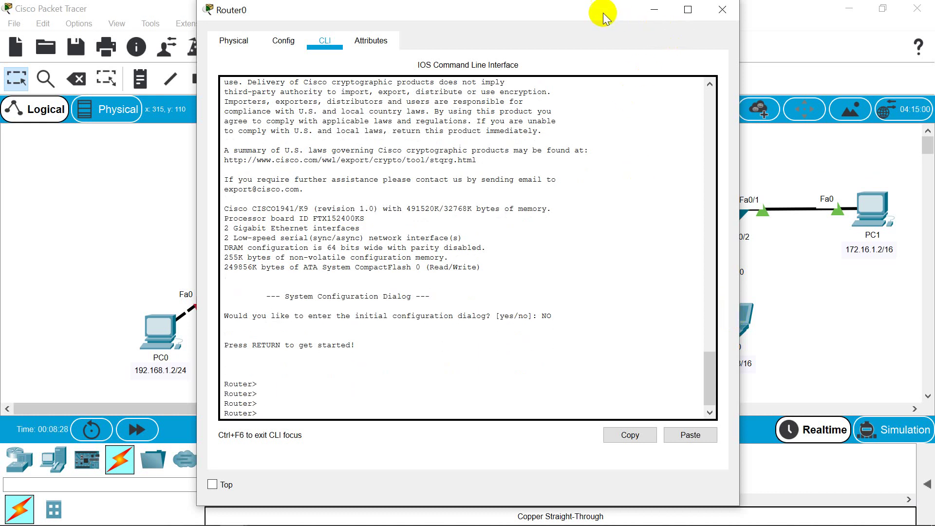
left_click_drag(599, 12, 778, 23)
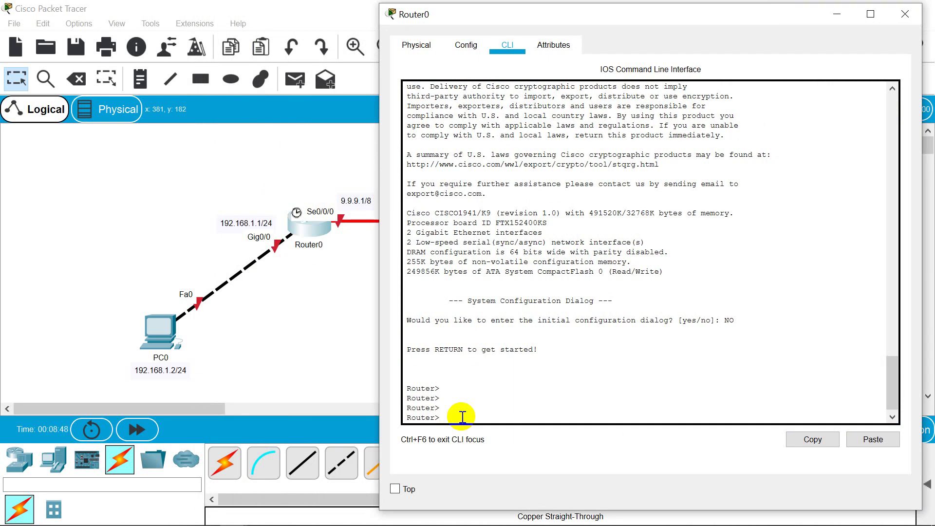
type("enable")
key("Return")
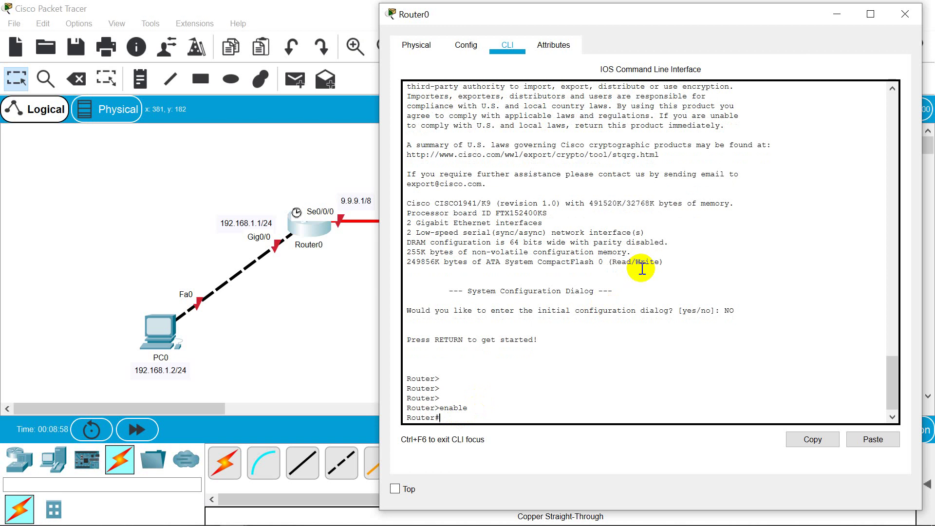
type("configuration terminal")
key("Return")
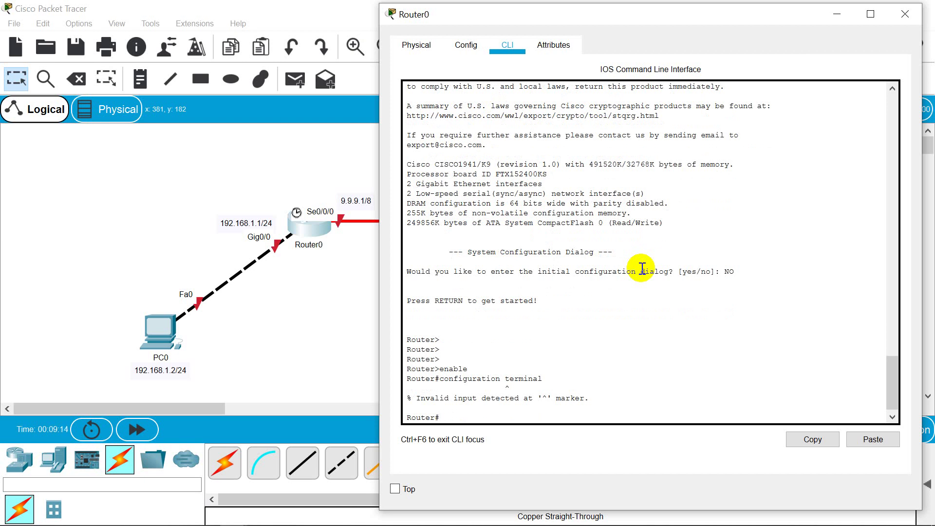
type("config t")
key("Return")
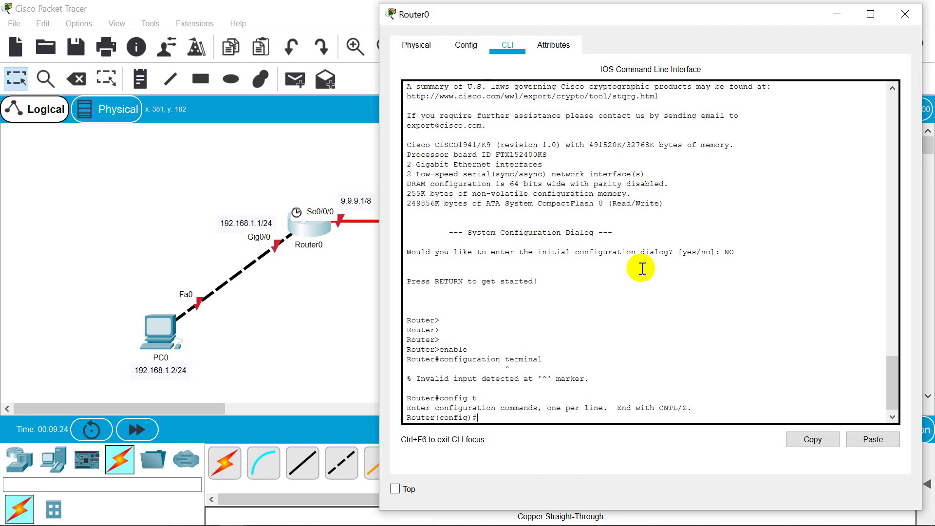
type("exit")
key("Return")
key("Return")
key("Return")
type("conf")
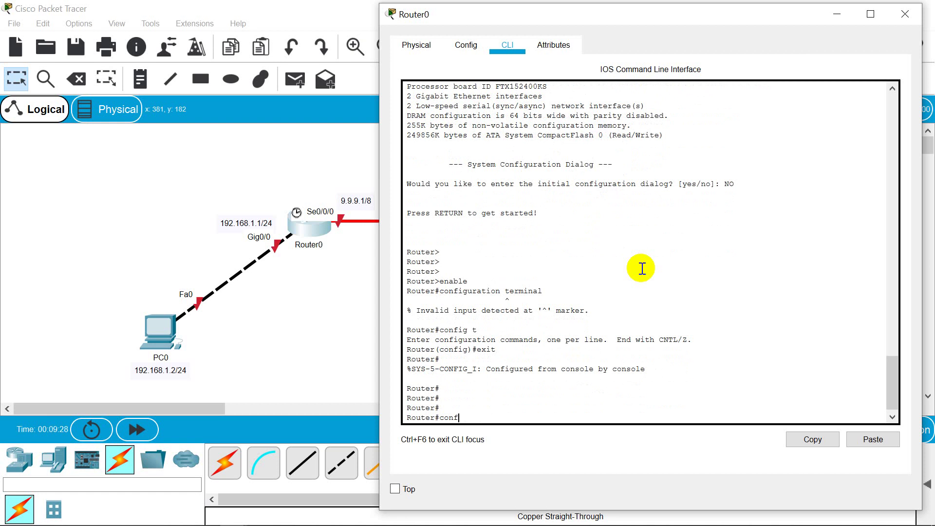
type("iguration terminal")
key("Return")
- Enter global configuration mode with config t and set Router0's hostname to RO1
type("config t")
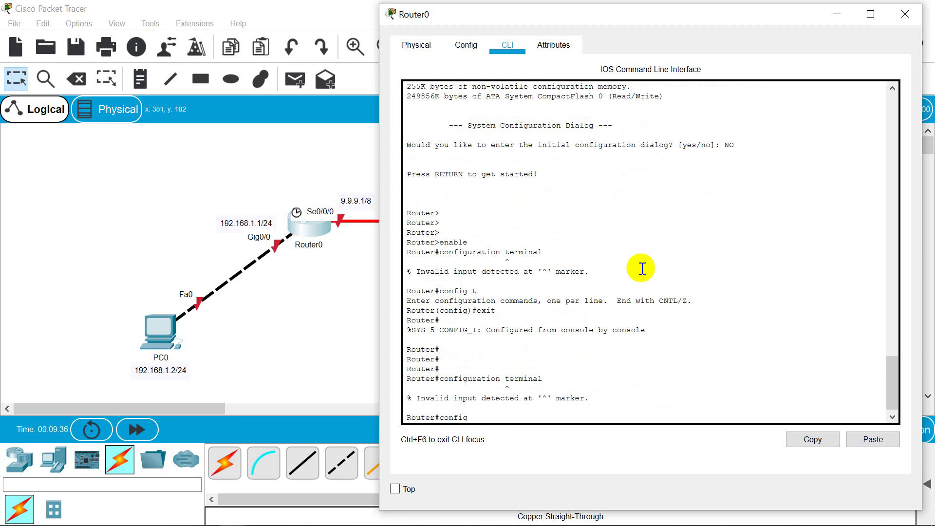
key("Return")
key("Return")
key("Return")
key("Return")
key("Return")
key("Return")
key("Return")
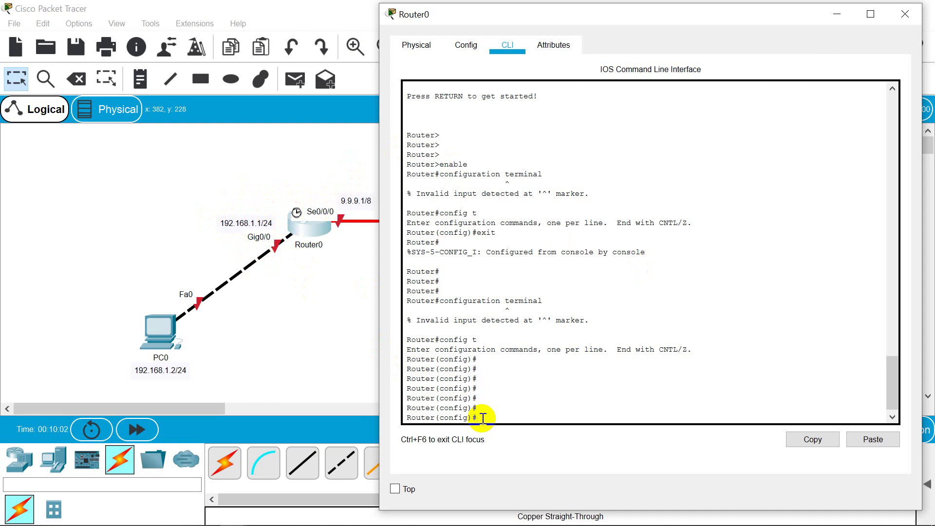
type("hostname RO1")
key("Return")
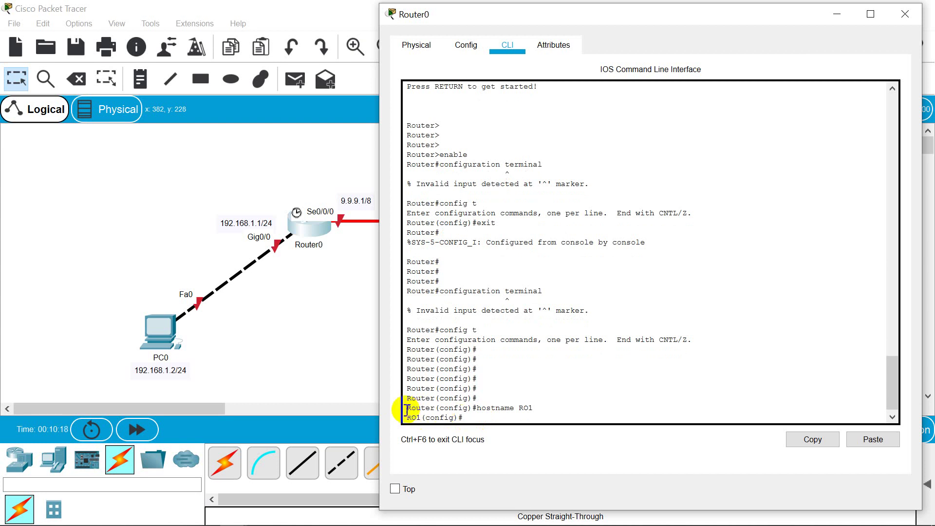
left_click_drag(407, 411, 422, 418)
left_click(467, 415)
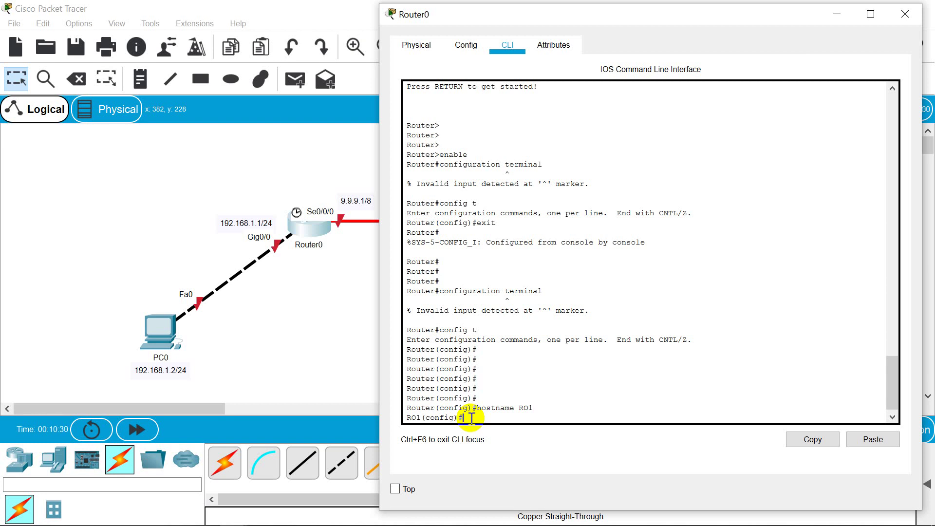
- Assign Router0's interface G0/0 the IP address 192.168.1.1 with subnet mask 255.255.255.0
type("interfaces")
key("BackSpace")
key("BackSpace")
key("BackSpace")
key("BackSpace")
key("Tab")
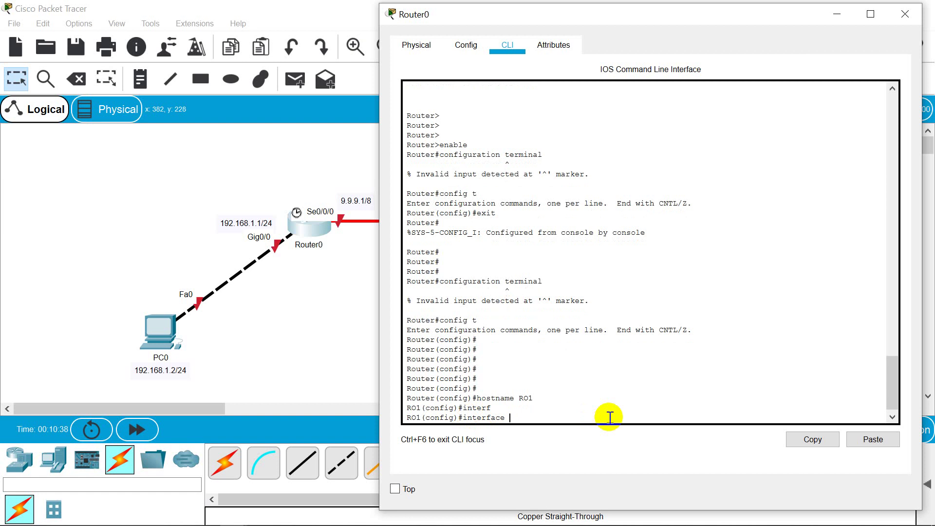
type("G")
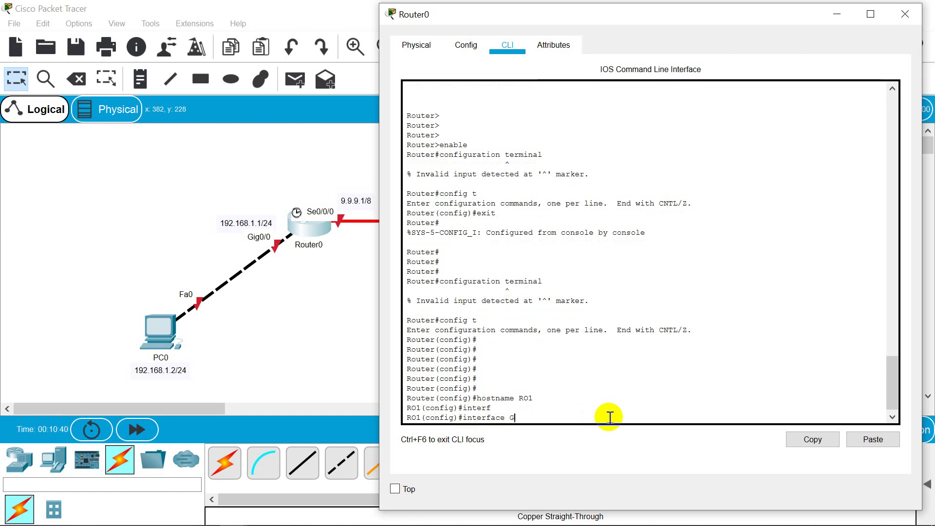
type("0/0")
key("Return")
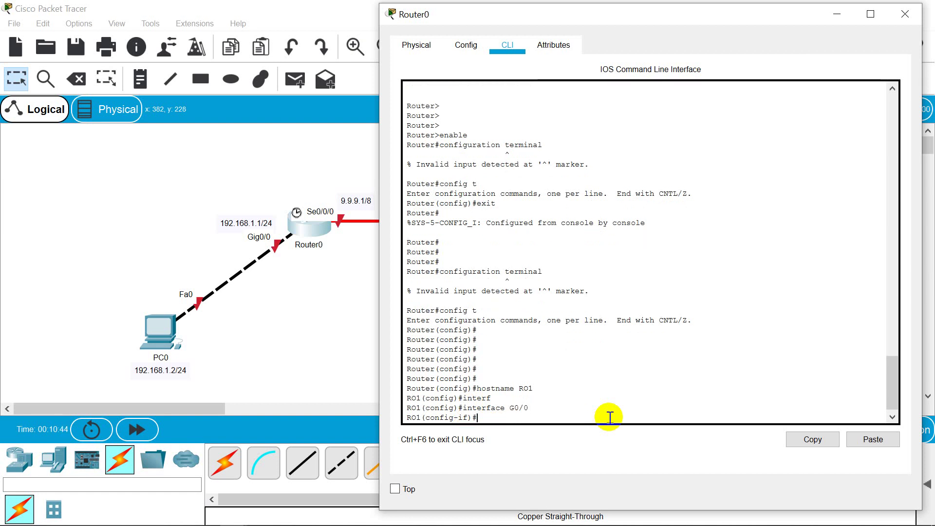
type("ip address")
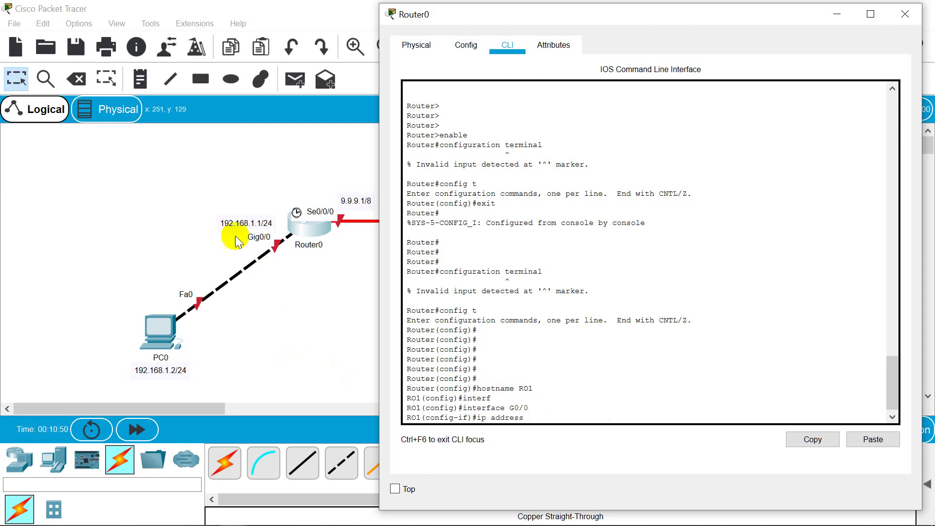
type("192.16")
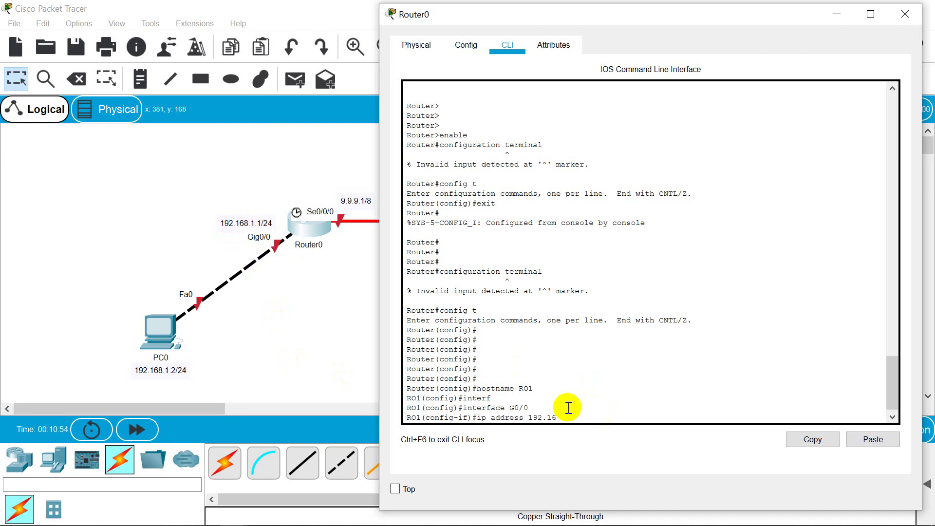
type("8.1.1")
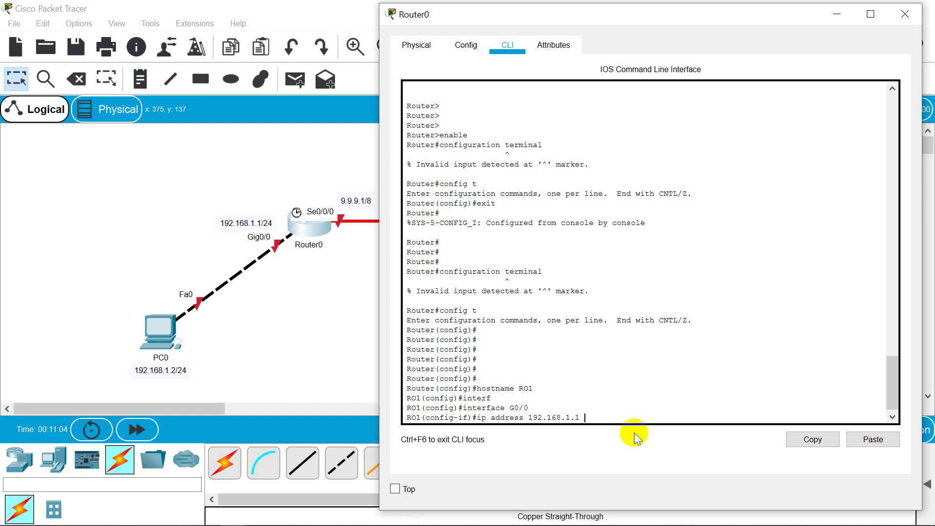
type("255.255.255.0")
key("Return")
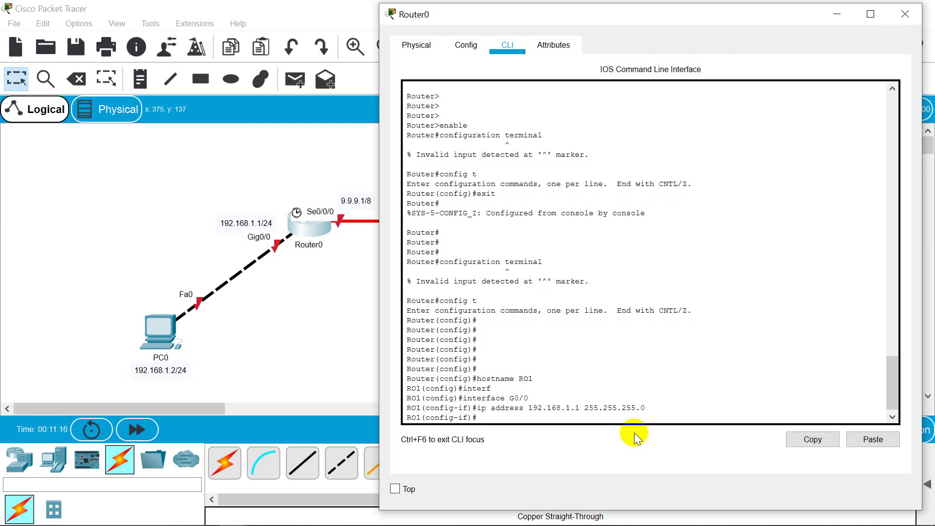
- Enable interface G0/0 with no shutdown and bring back a clean configuration prompt
type("no shutdown")
key("Return")
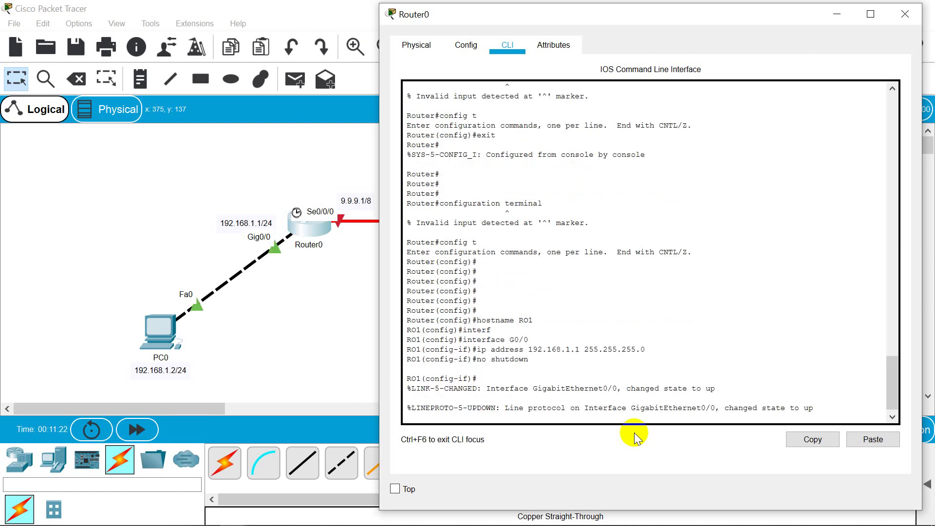
left_click(514, 411)
left_click_drag(514, 412, 810, 409)
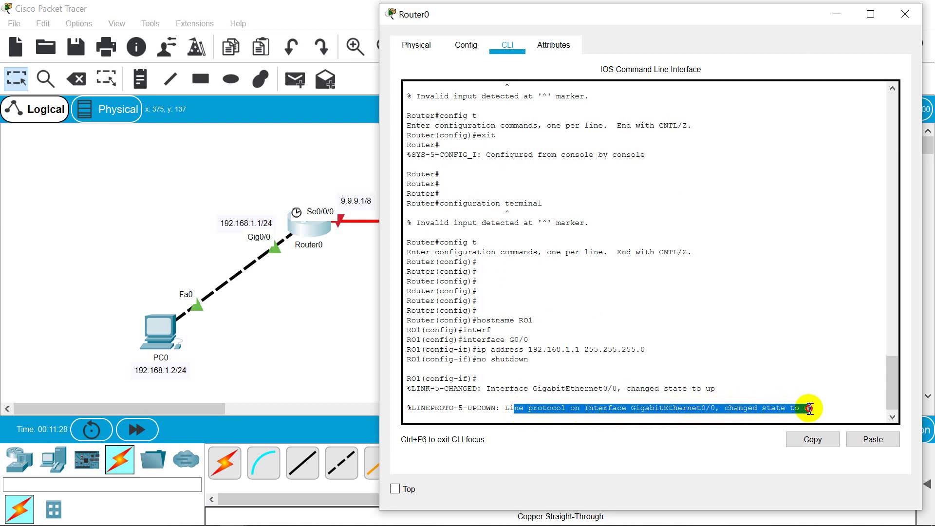
left_click(681, 421)
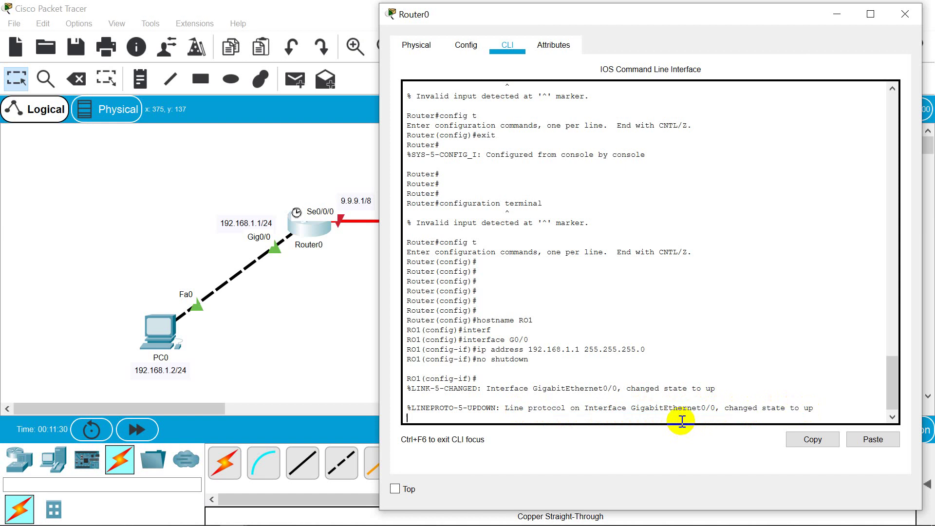
key("Return")
key("Return")
key("Return")
key("Return")
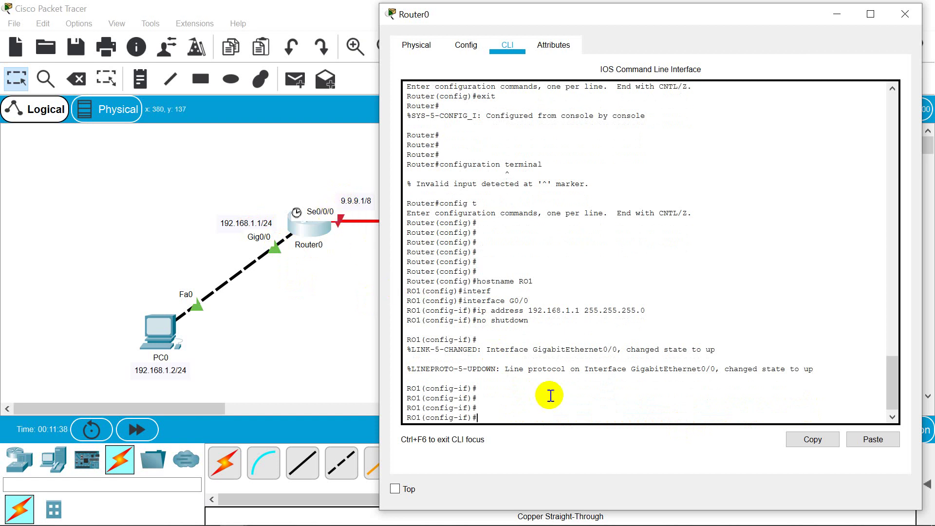
- Assign Router0's serial interface se 0/0/0 the IP address 9.9.9.1 with subnet mask 255.0.0.0
type("in")
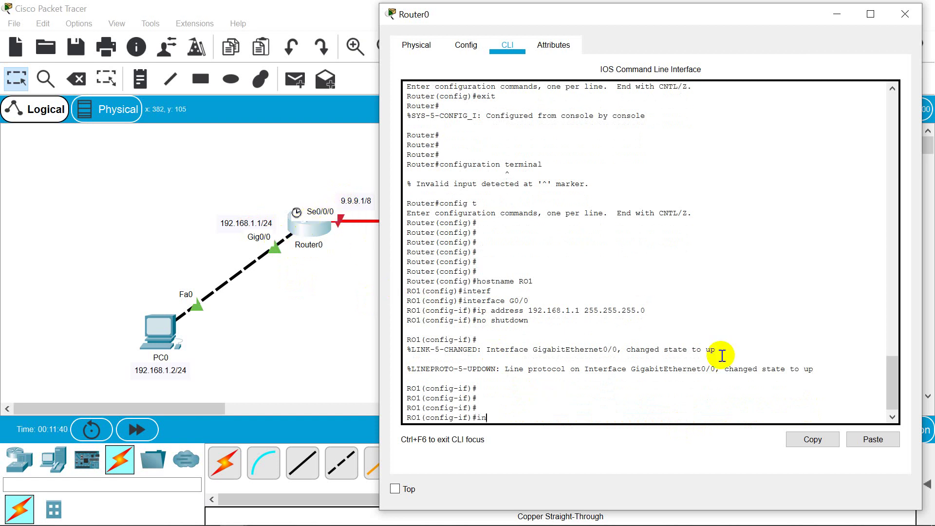
type("terface se 0/0/0")
key("Return")
type("ip ")
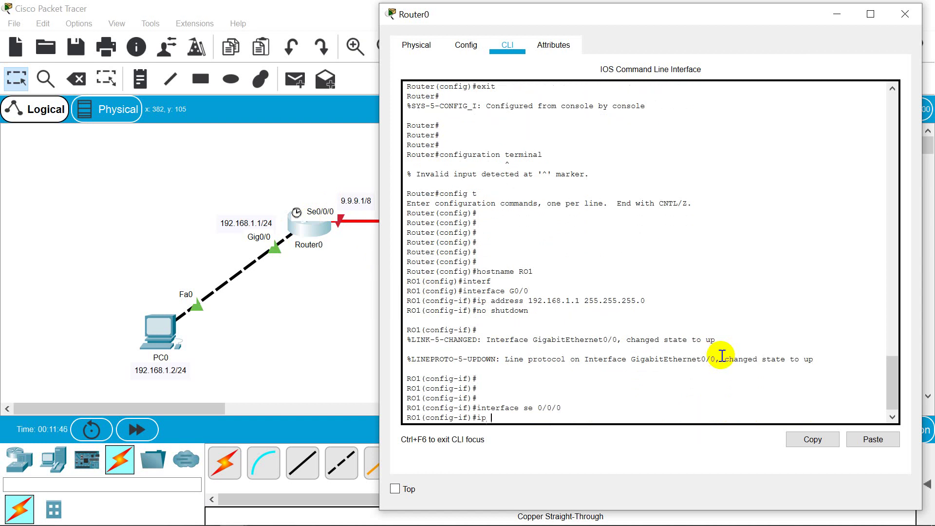
type("address 9.9.9.1 255.0.0.0")
key("Return")
- Enable serial interface 0/0/0 with the no shut command
type("no")
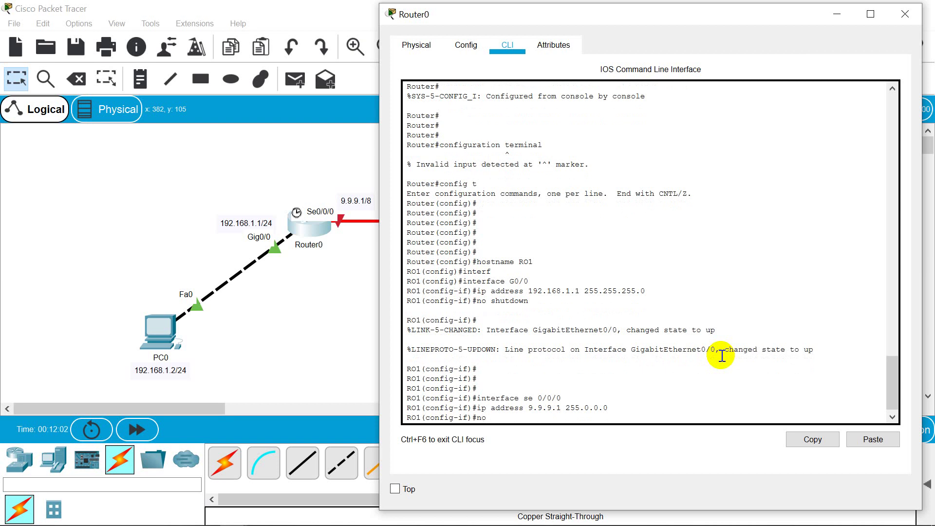
type(" shut")
key("Return")
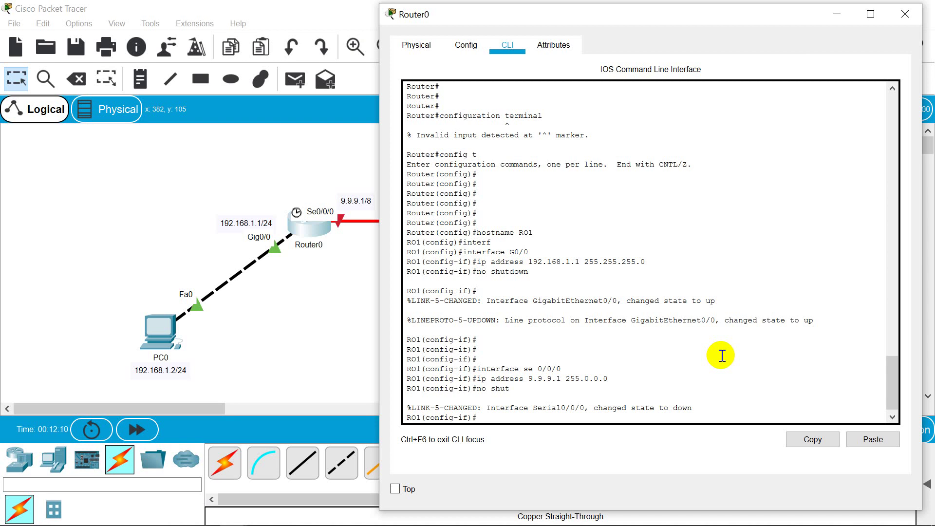
key("Return")
key("Return")
key("Return")
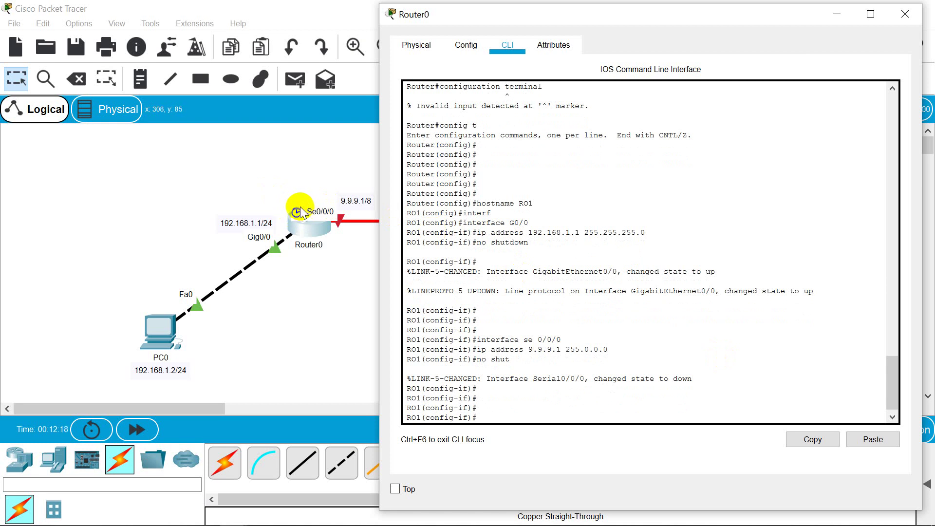
- Set the clock rate of Router0's serial interface 0/0/0 to 64000
type("cl")
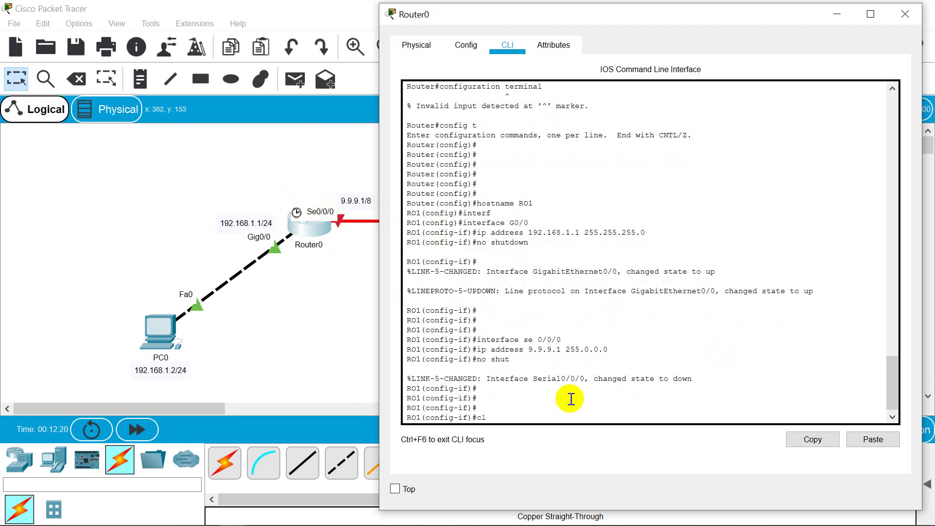
type("ockrate 64000")
key("Return")
key("Up")
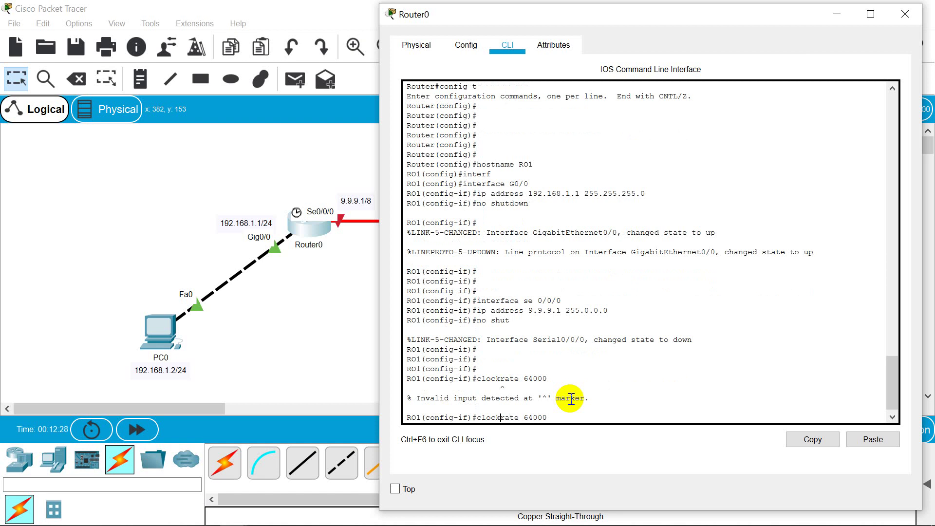
key("Return")
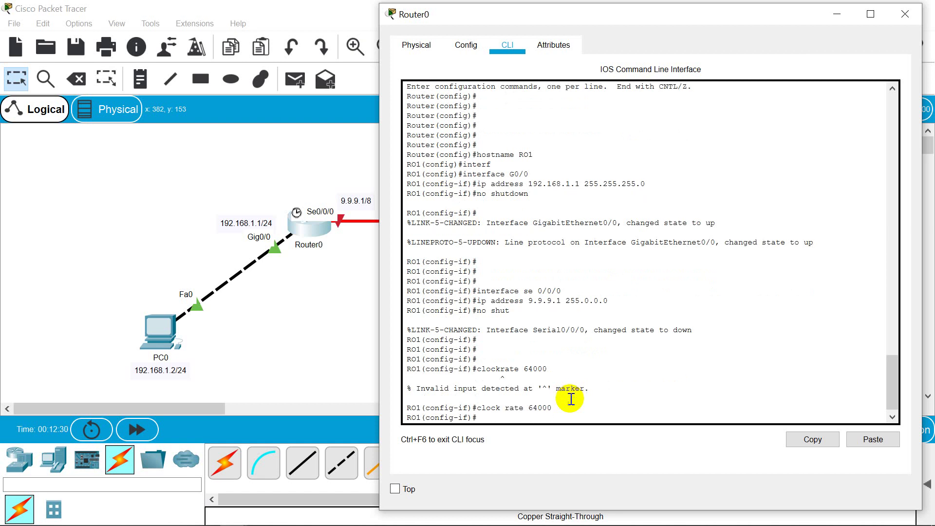
key("Return")
key("Return")
key("Return")
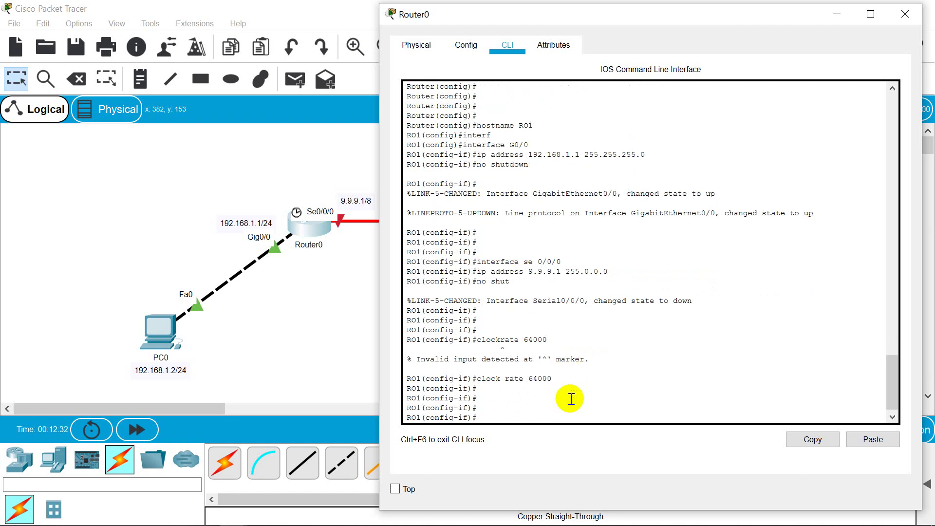
- Exit interface configuration and global configuration mode back to Router0's privileged prompt
type("exit")
key("Return")
key("Return")
key("Return")
key("Return")
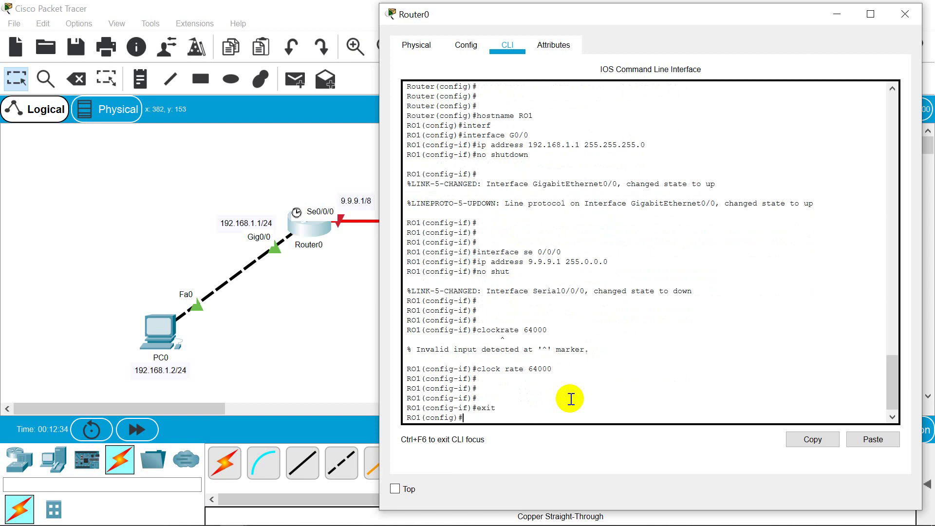
key("Return")
type("exit")
key("Return")
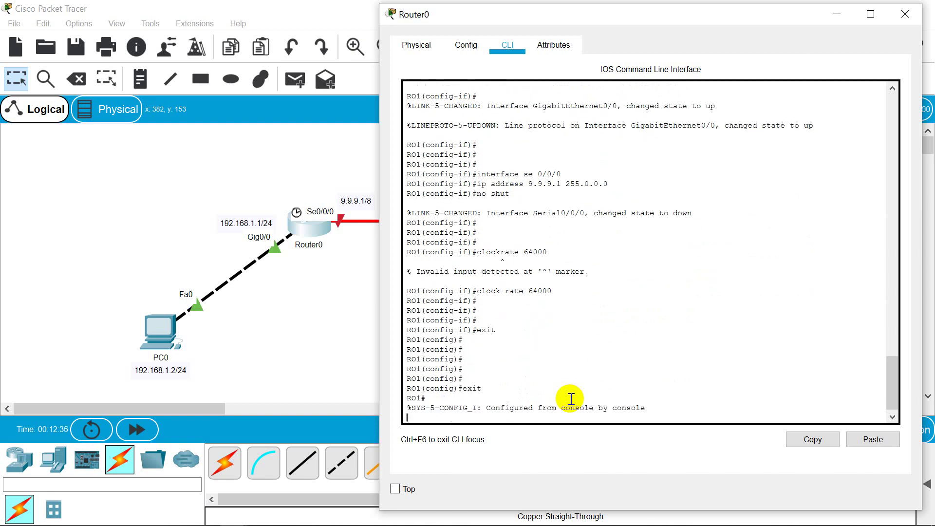
key("Return")
key("Return")
key("Return")
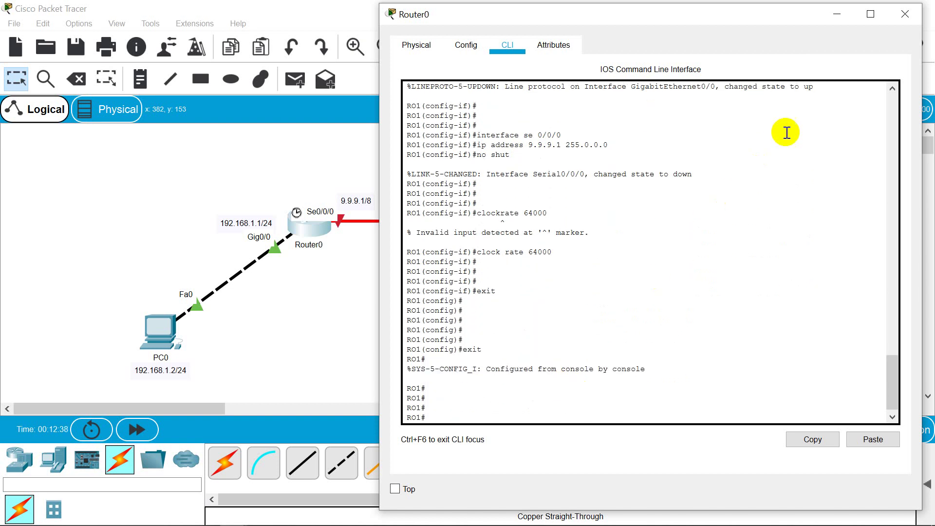
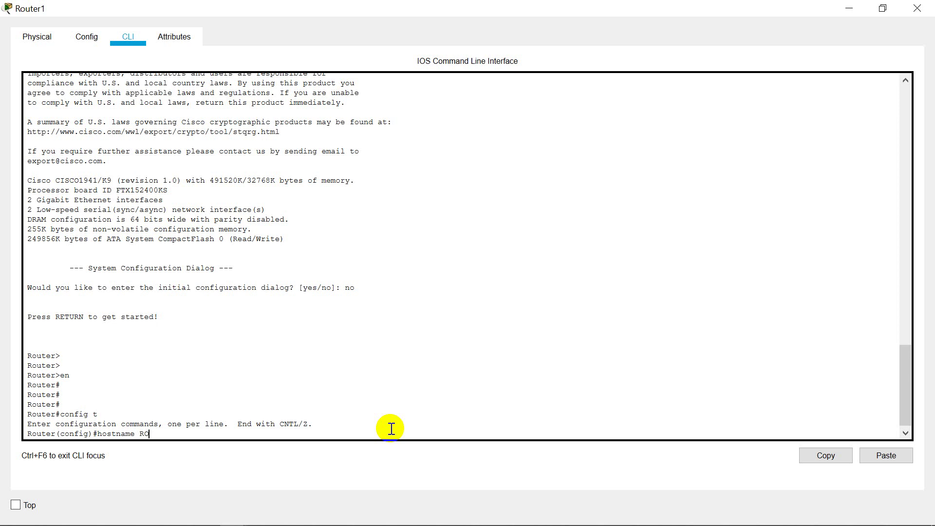
- Set Router1's hostname to RO2 and assign its interface G0/0 the IP address 172.16.1.1 with subnet mask 255.255.0.0
key("Return")
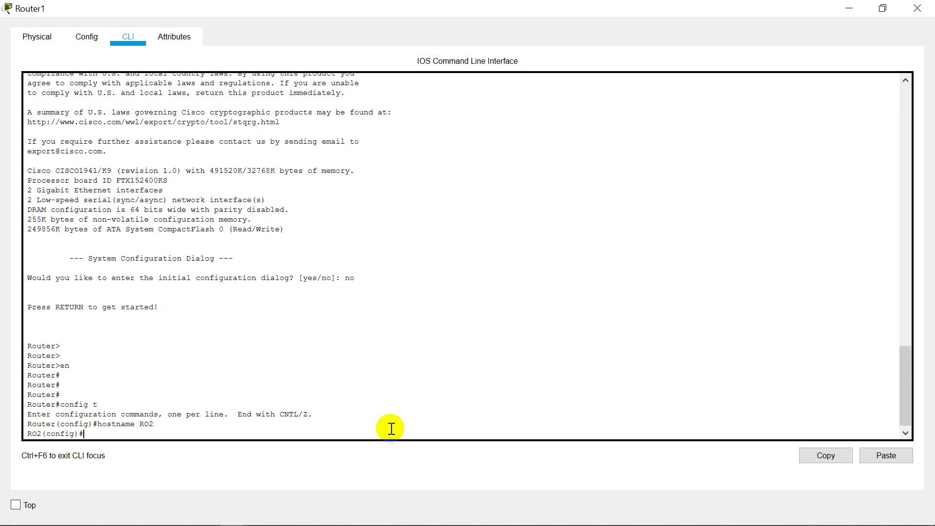
type("interface G0/0")
key("Return")
type("ip")
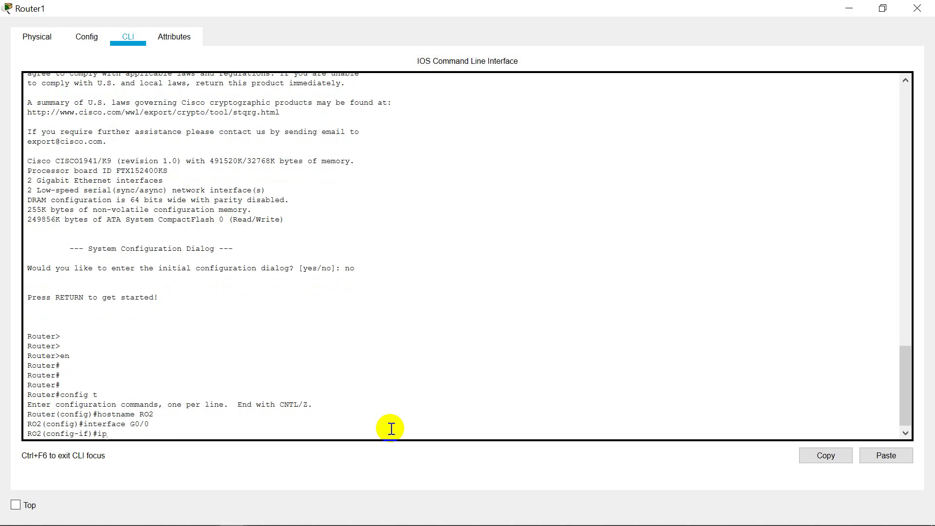
type(" address 172.16.1.1 255.255.0.0")
key("Return")
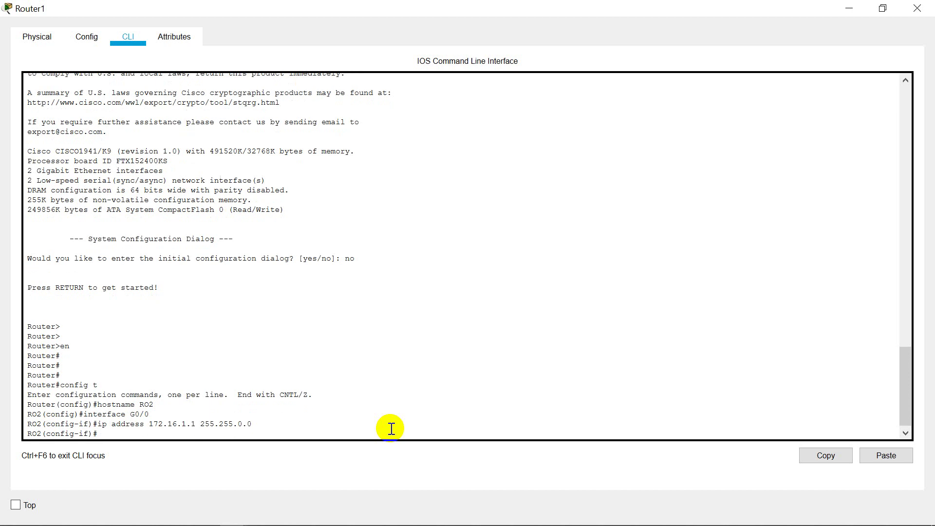
- Enable Router1's interface G0/0 with the no shut command
type("no shut")
key("Return")
key("Return")
key("Return")
key("Return")
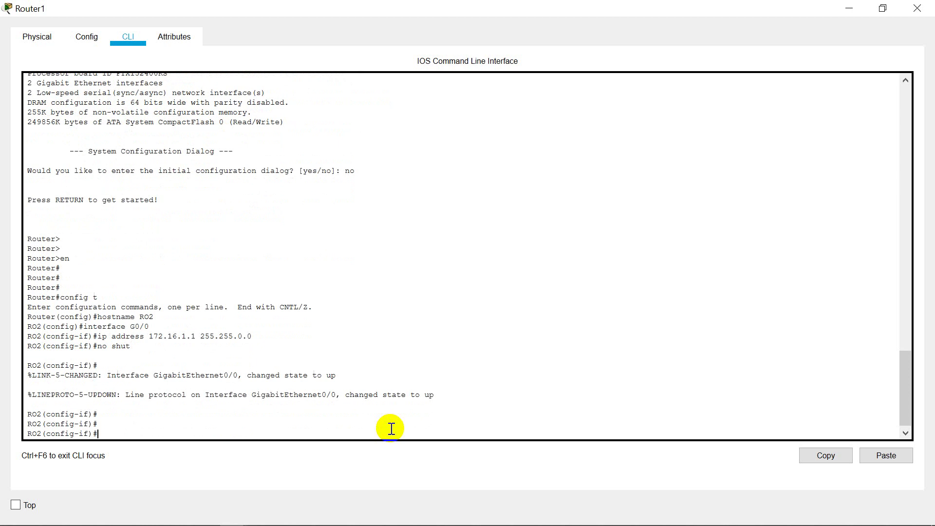
- Assign Router1's interface se 0/0/0 the IP address 9.9.9.2 with mask 255.0.0.0, and enable it with no shut
type("interface se 0/0/0")
key("Return")
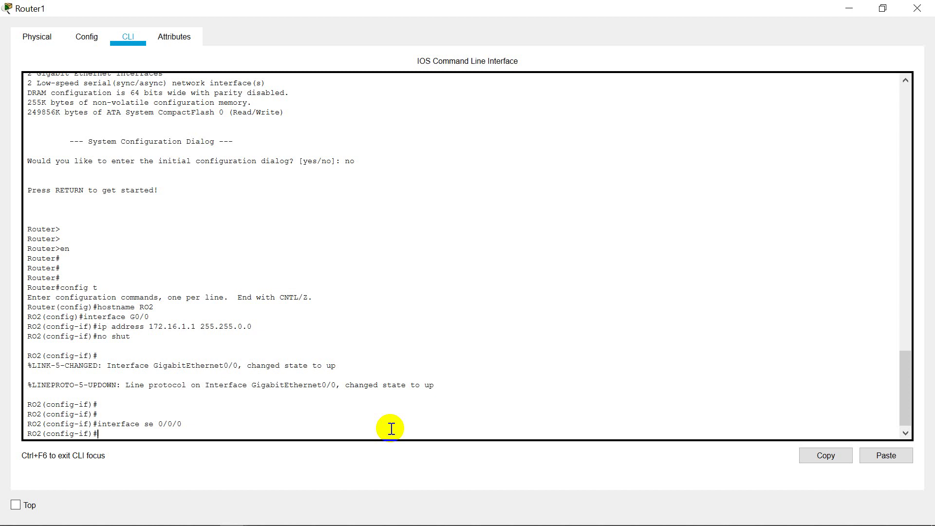
type("ip address 9.9.9.2 255.0.0.0")
key("Return")
type("no shut")
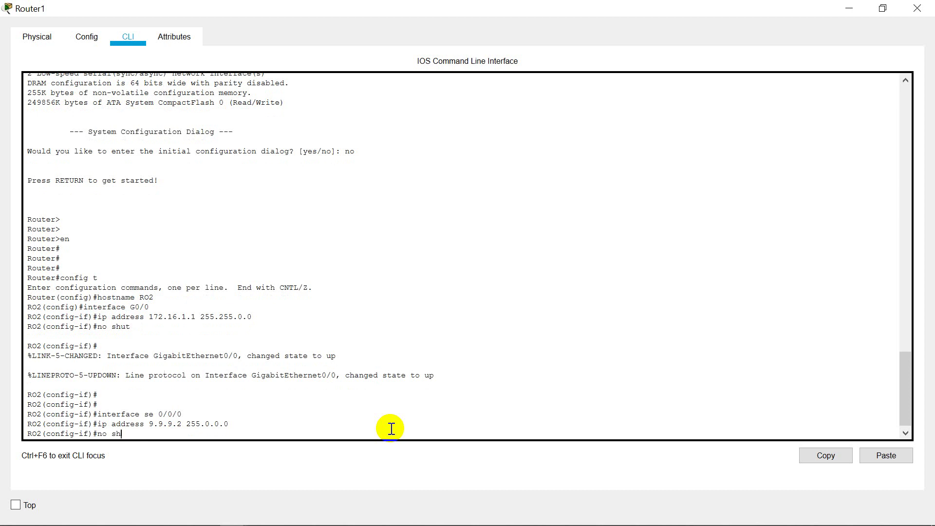
key("Return")
key("Return")
key("Return")
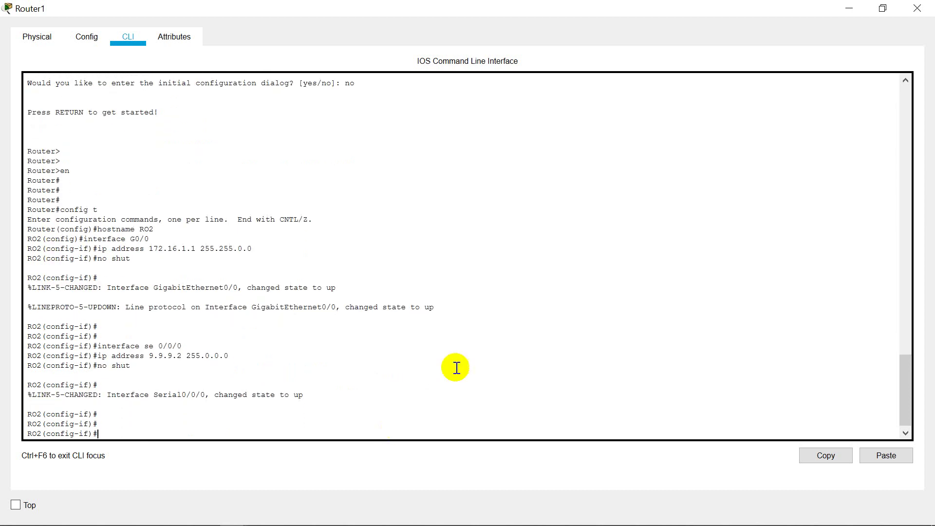
left_click(850, 9)
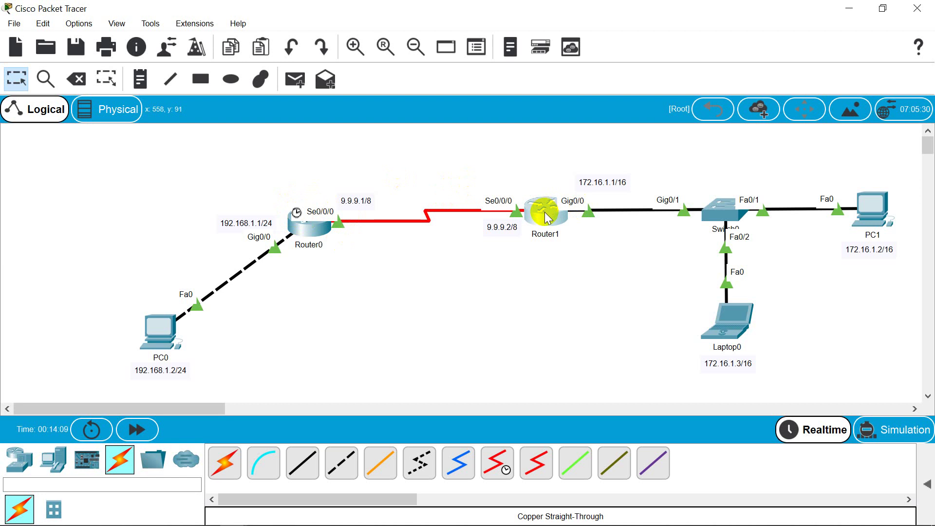
- Place a three-line note reading HOSTNAME, INTERFACES and IP ADDRESS in the empty workspace area above and to the left of Router0
mouse_move(547, 218)
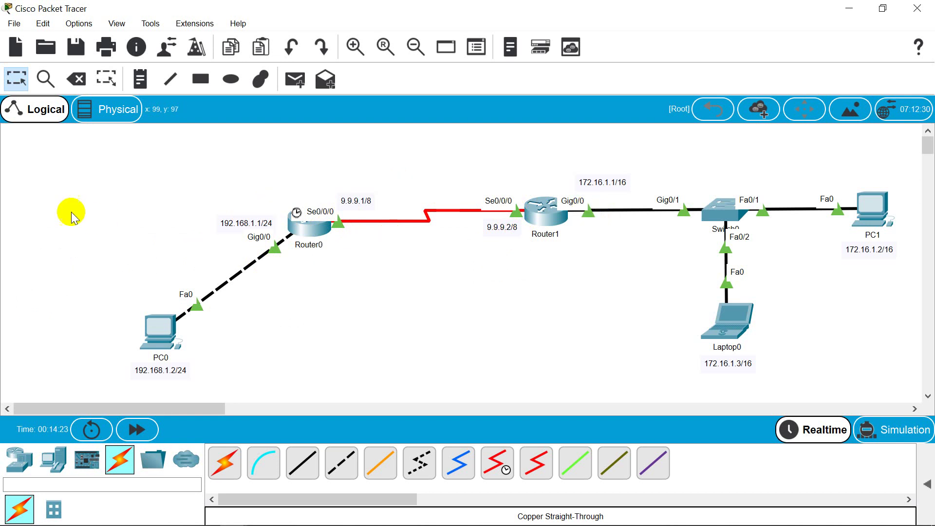
left_click(144, 79)
left_click(51, 166)
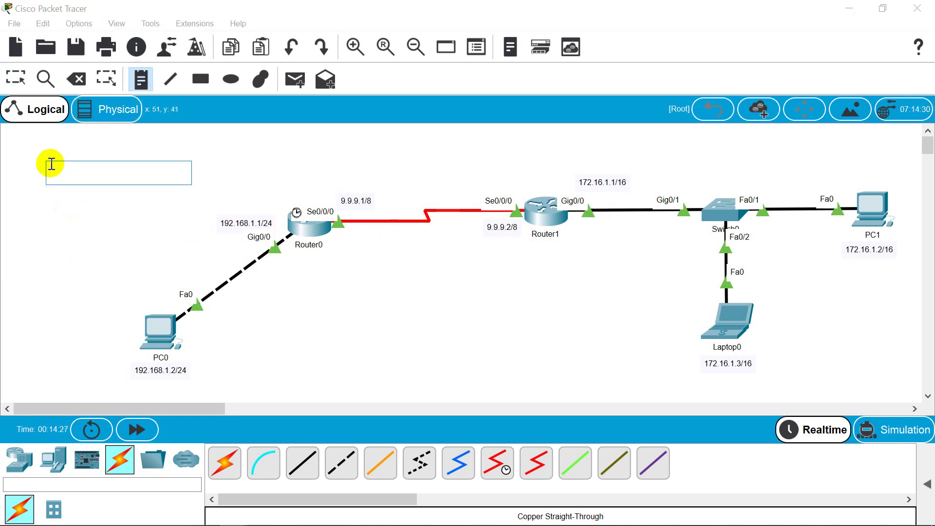
type("HOSTNAME")
key("Return")
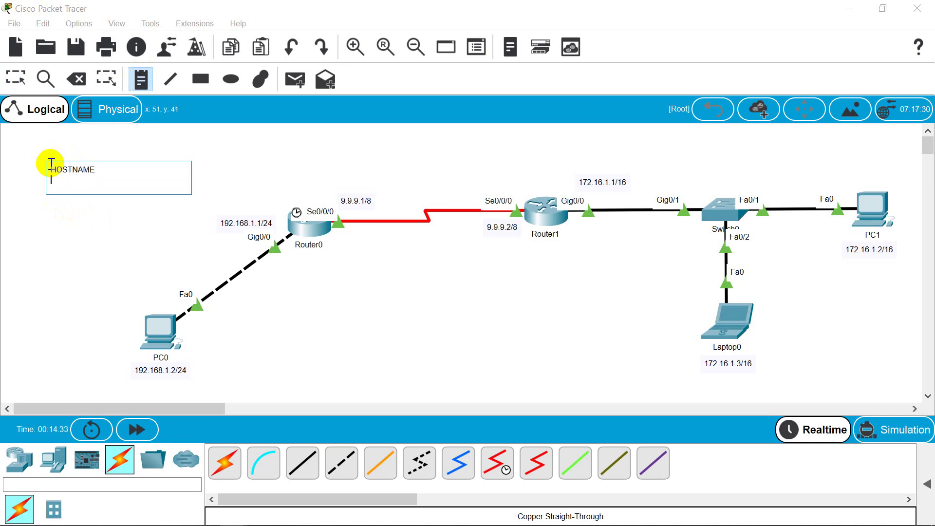
type("INTERFACES")
key("Return")
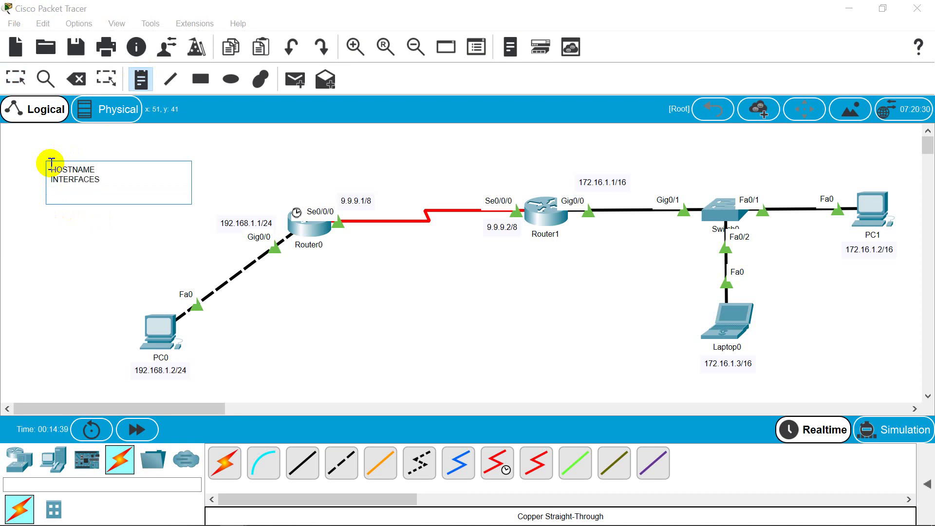
type("IP ADDRESS")
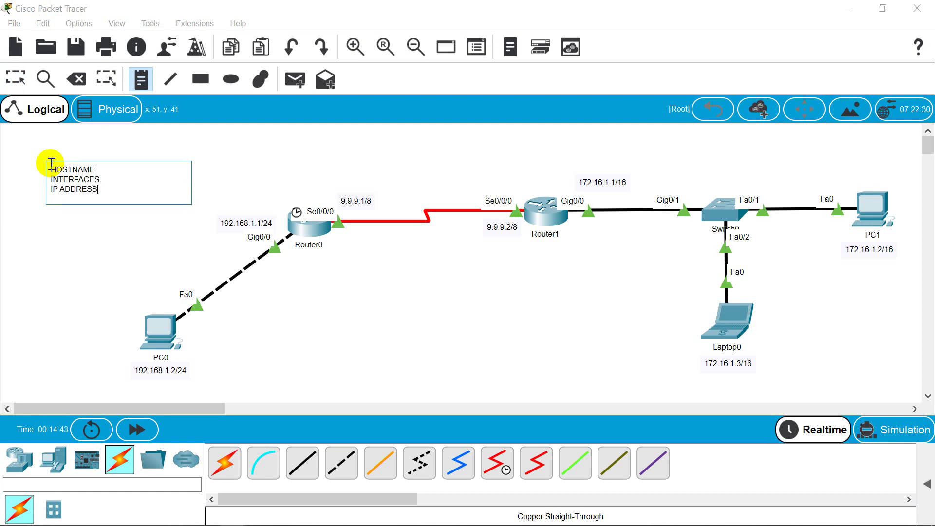
left_click(51, 207)
key("Escape")
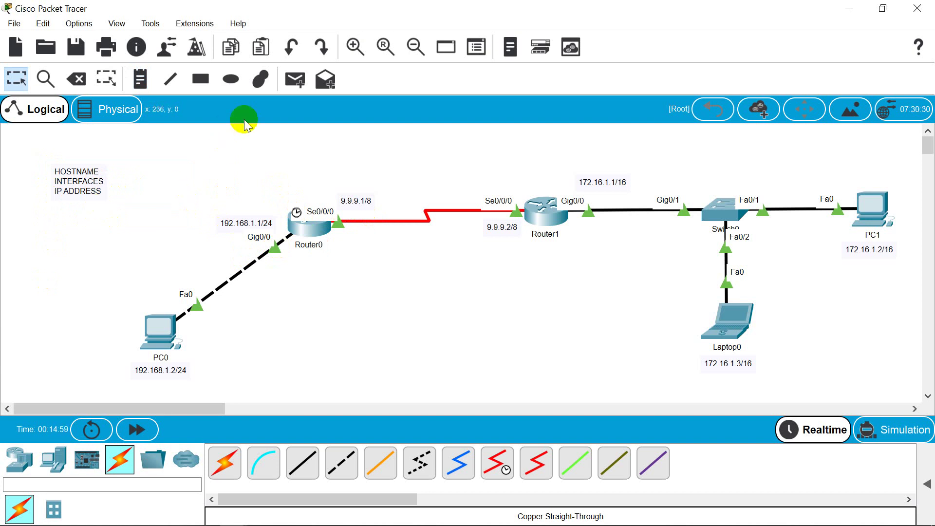
- Send a simple PDU from PC0 to Laptop0 and show its delivery status in the PDU list
left_click(296, 79)
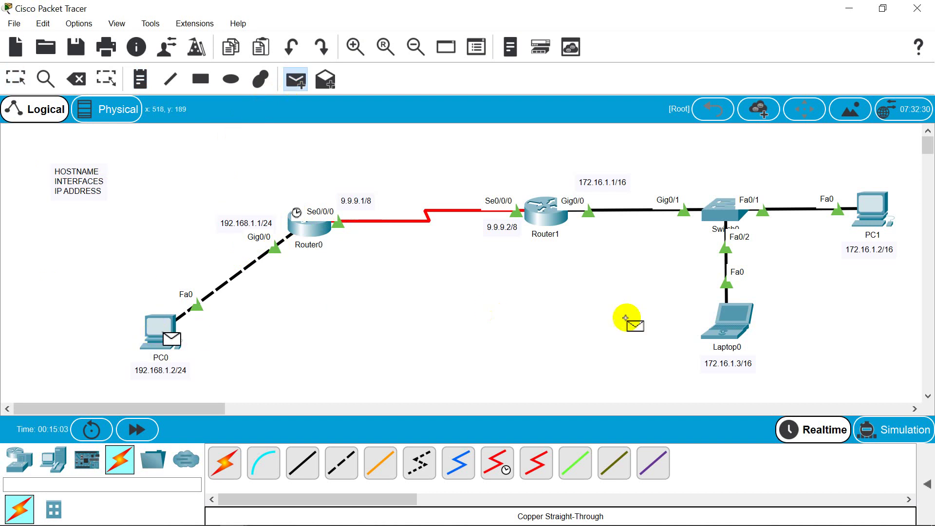
left_click(724, 333)
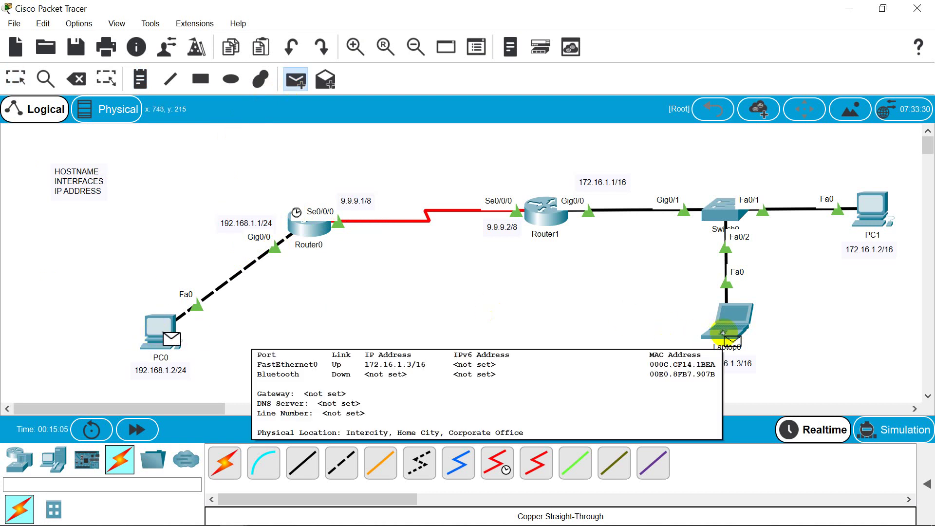
left_click(925, 484)
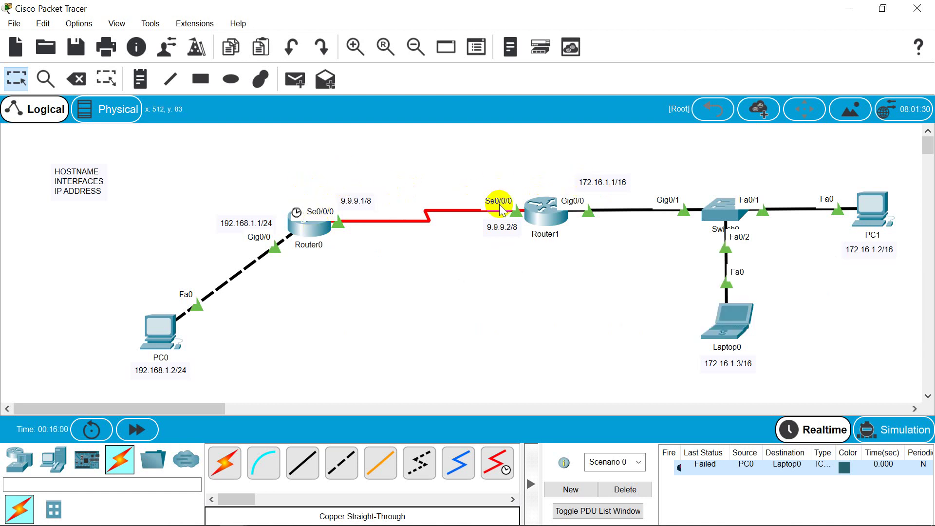
- Display Router0's routing table with the show ip route command and examine its connected networks against the topology
left_click(324, 235)
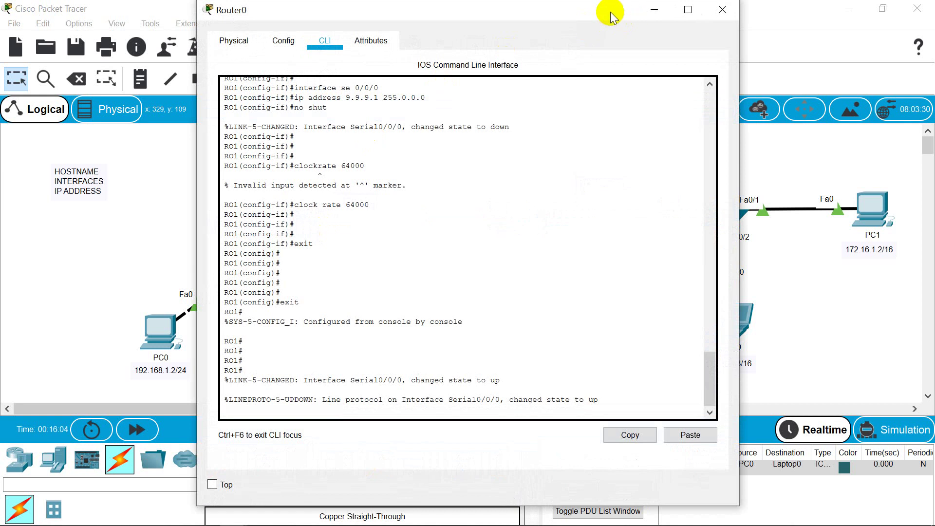
left_click_drag(611, 13, 667, 15)
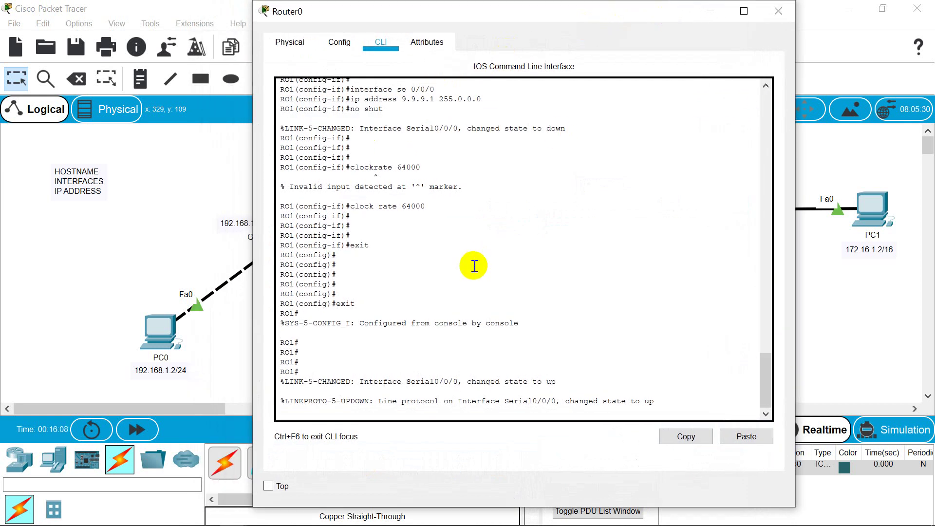
left_click(618, 407)
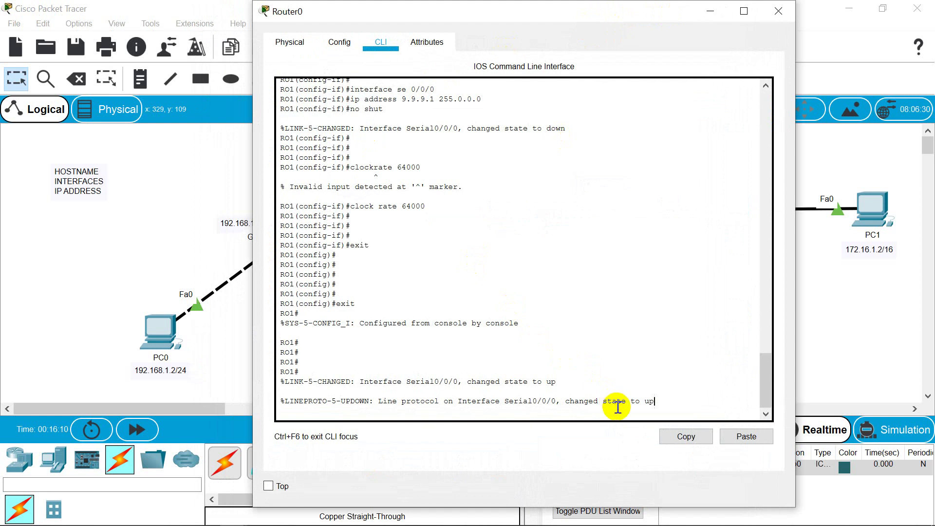
key("Return")
key("Return")
key("Return")
key("Return")
key("Return")
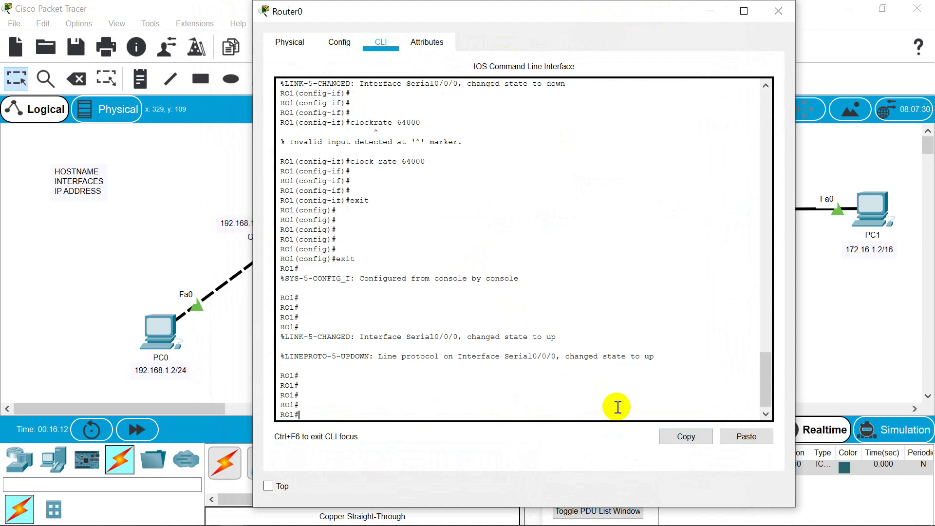
type("shc")
type("w ip route")
key("Return")
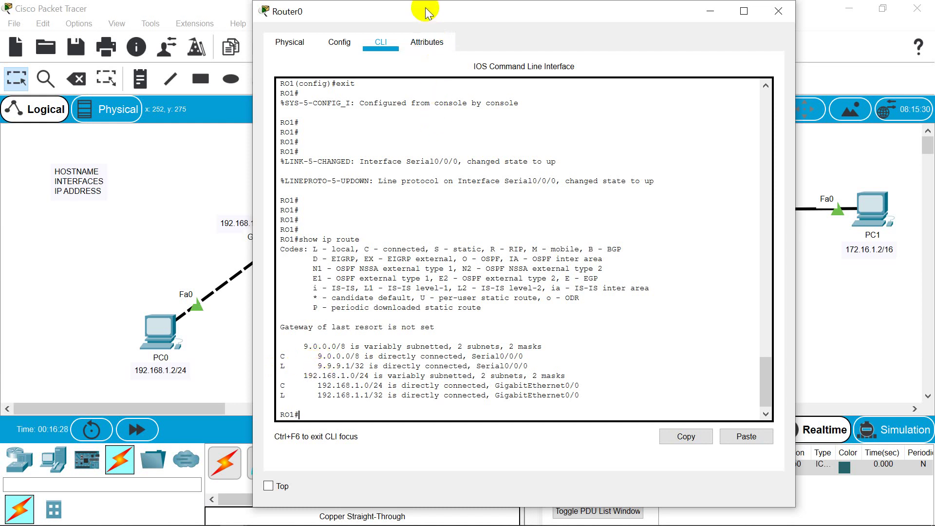
left_click_drag(602, 11, 748, 18)
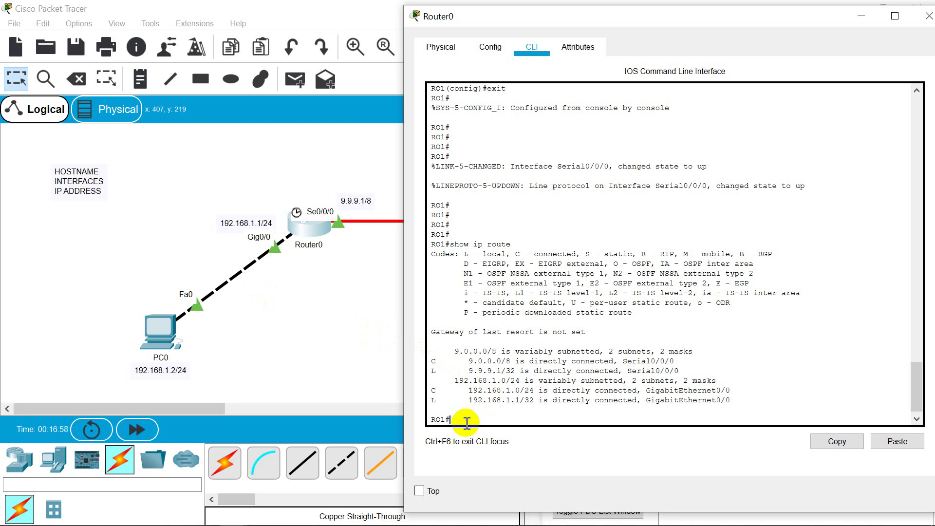
- Enter Router0's global configuration mode, start the RIP routing process and set it to version 2
type("config t")
key("Return")
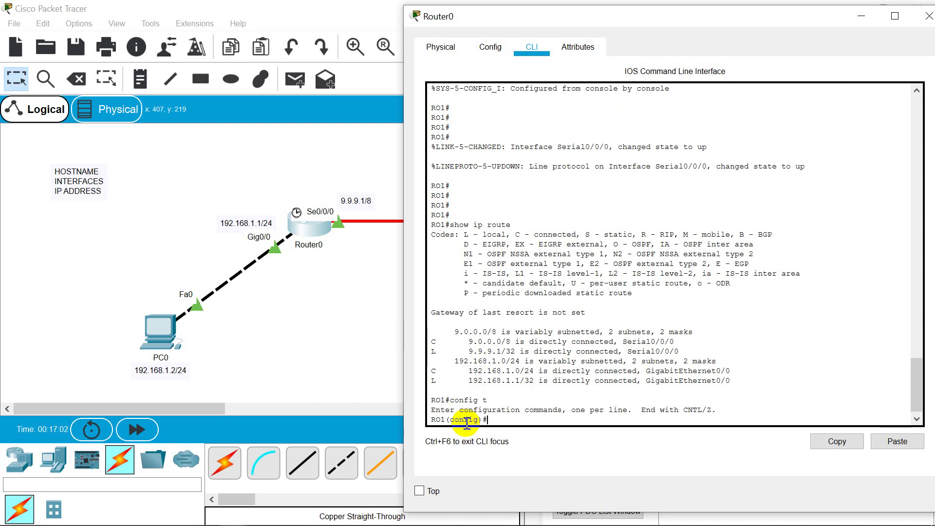
type("router RIP")
key("Return")
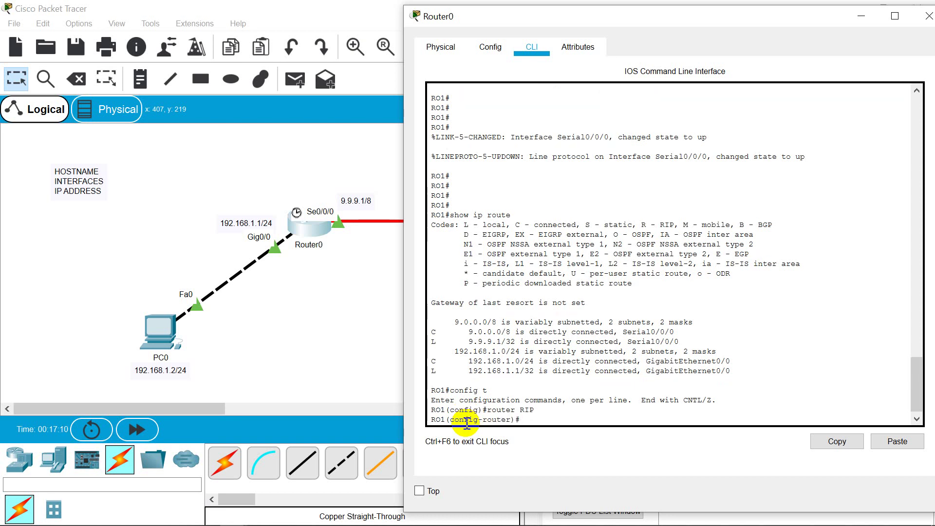
type("version 2")
key("Return")
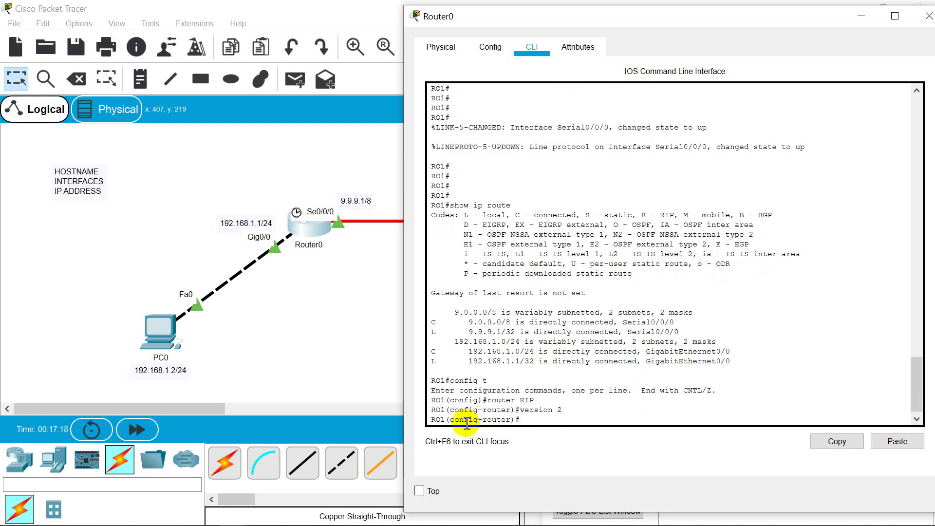
- Add the network 192.168.1.0 to Router0's RIP process
type("network")
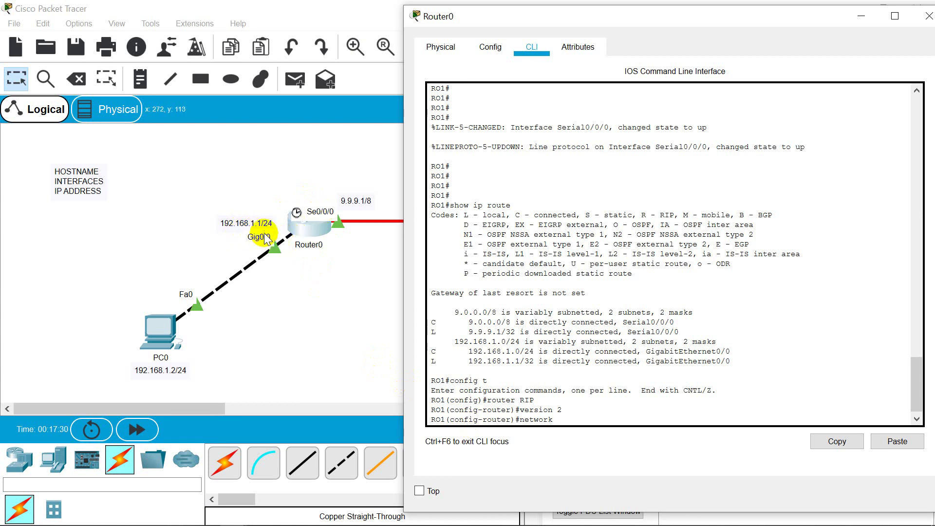
left_click(555, 439)
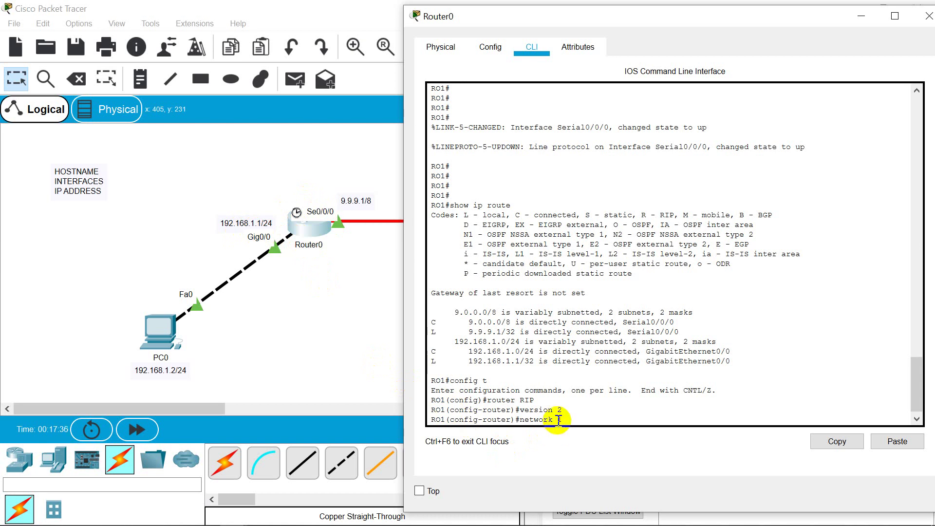
type("92.168.1.0")
key("Return")
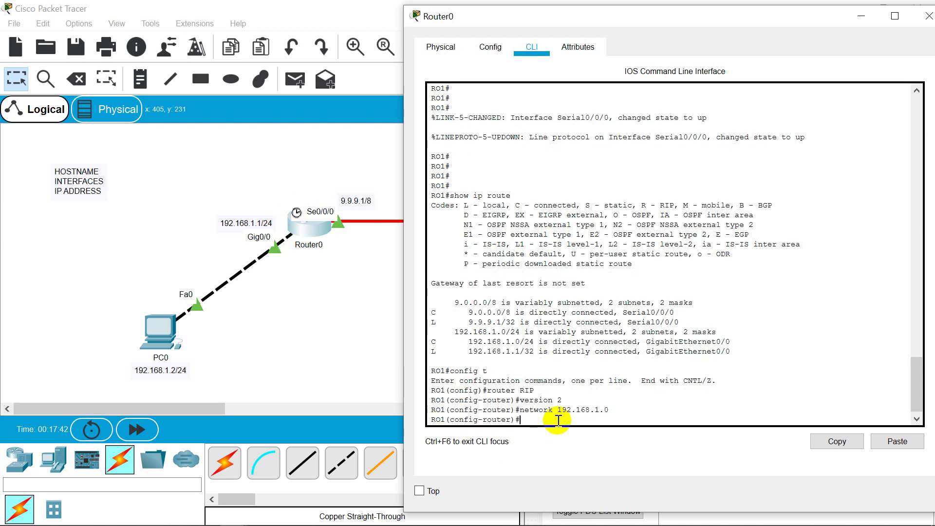
- Add the network 9.0.0.0 to Router0's RIP process and close the router's window
key("Up")
key("BackSpace")
key("BackSpace")
key("BackSpace")
key("BackSpace")
key("BackSpace")
key("BackSpace")
key("BackSpace")
key("BackSpace")
key("BackSpace")
key("BackSpace")
key("BackSpace")
type("9.0.0.0")
key("Return")
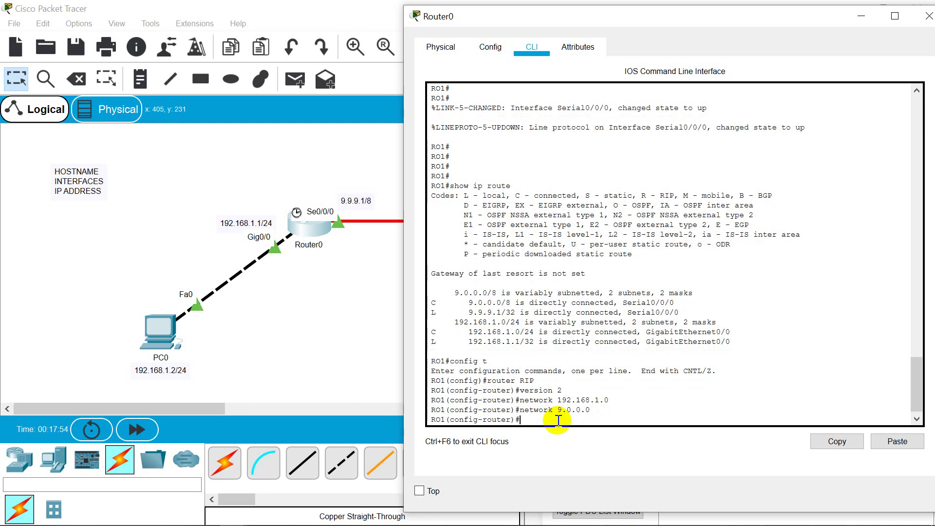
left_click(928, 16)
- Open Router1's command line and exit interface configuration back to global configuration mode
left_click(543, 216)
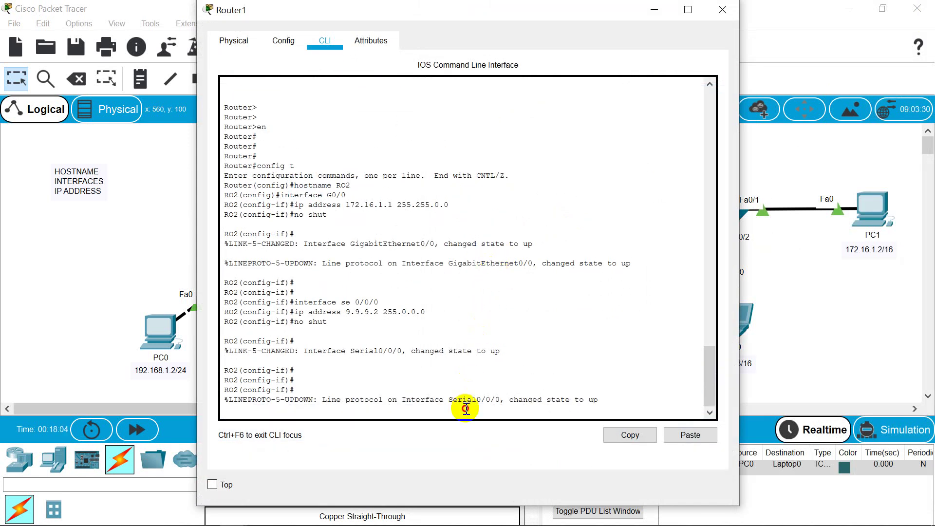
key("Return")
key("Return")
key("Return")
key("Return")
key("Return")
type("e")
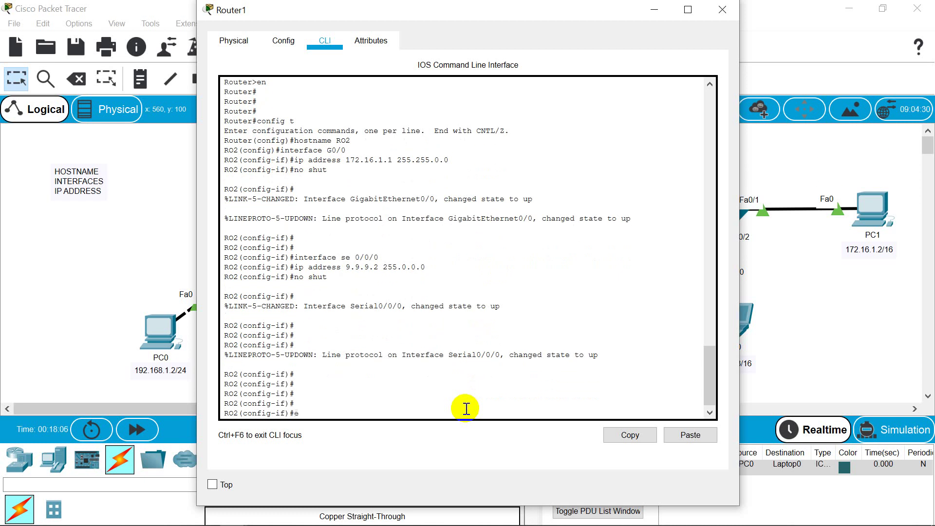
type("xit")
key("Return")
key("Return")
key("Return")
key("Return")
key("Return")
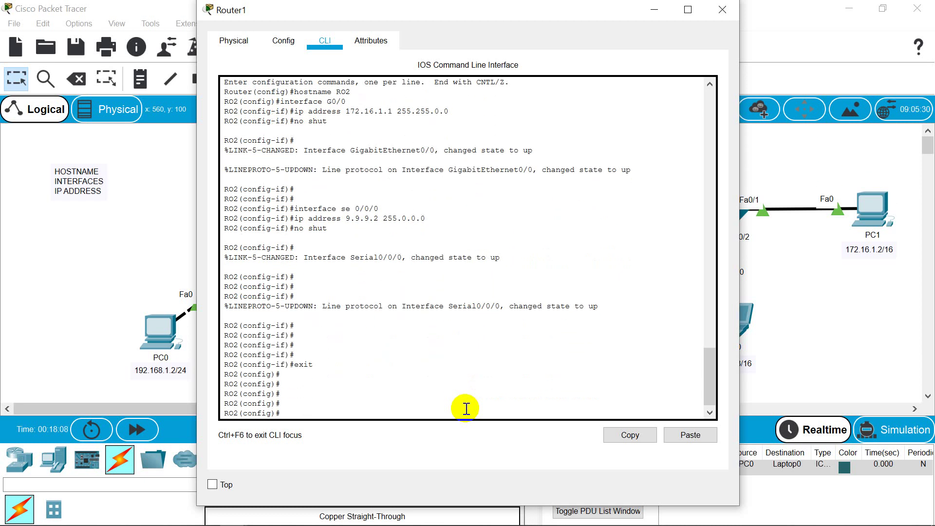
- Start the RIP routing process on Router1 and set it to version 2
type("router rip")
key("Return")
type("versio")
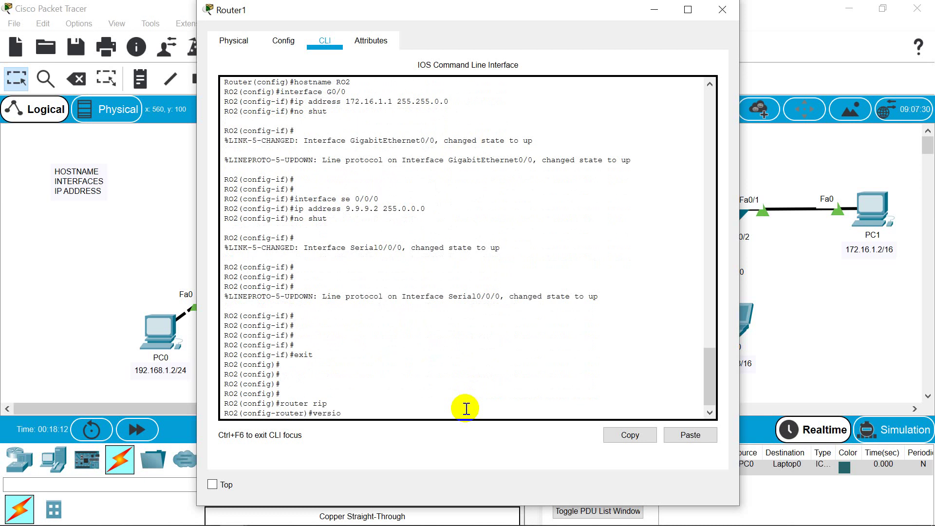
type("n 2")
key("Return")
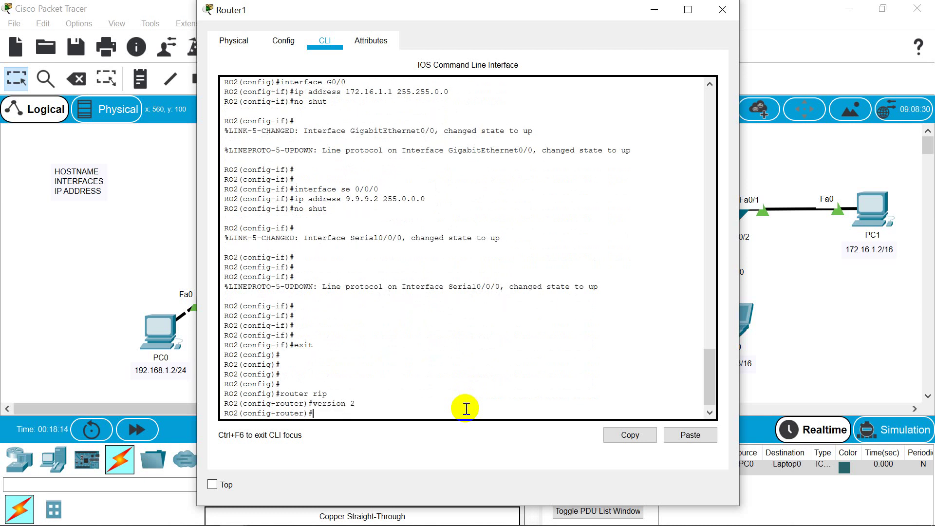
- Add the networks 9.0.0.0 and 172.16.0.0 to Router1's RIP process
type("network 9.0.0.0")
key("Return")
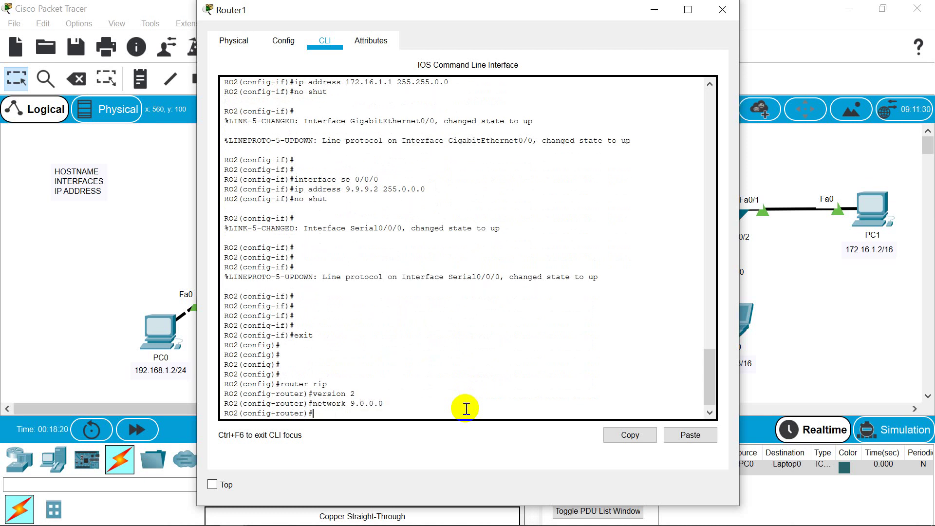
type("network")
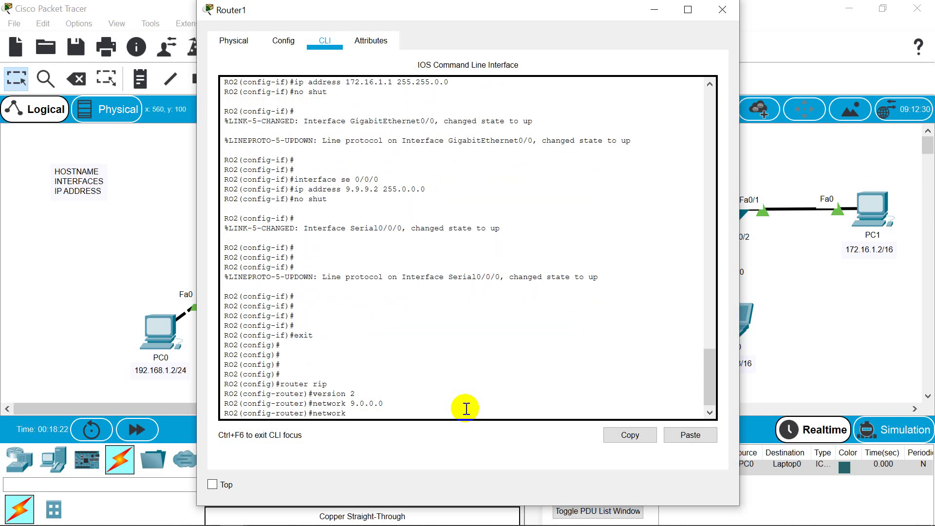
type(" 172.16.0.0")
key("Return")
key("Return")
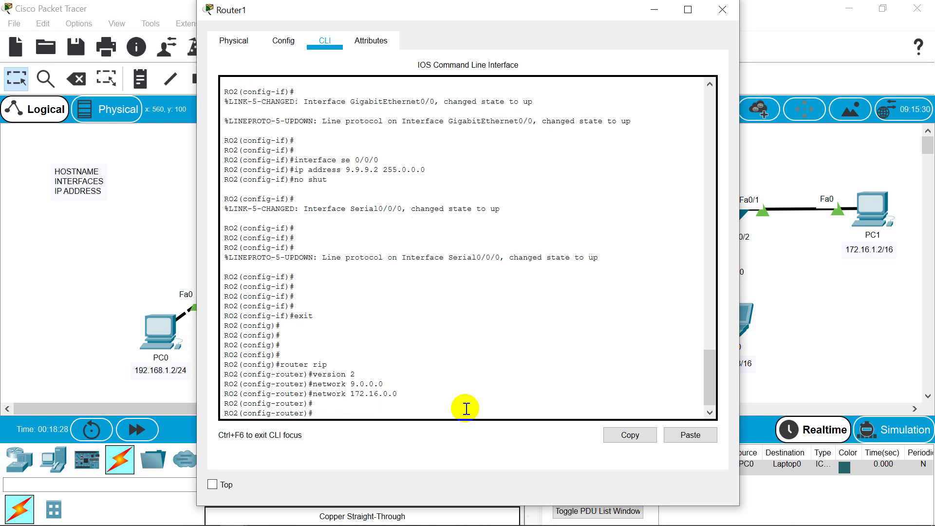
key("Return")
- Exit Router1's RIP and global configuration modes back to privileged mode and return to the network workspace
type("exit")
key("Return")
key("Return")
key("Return")
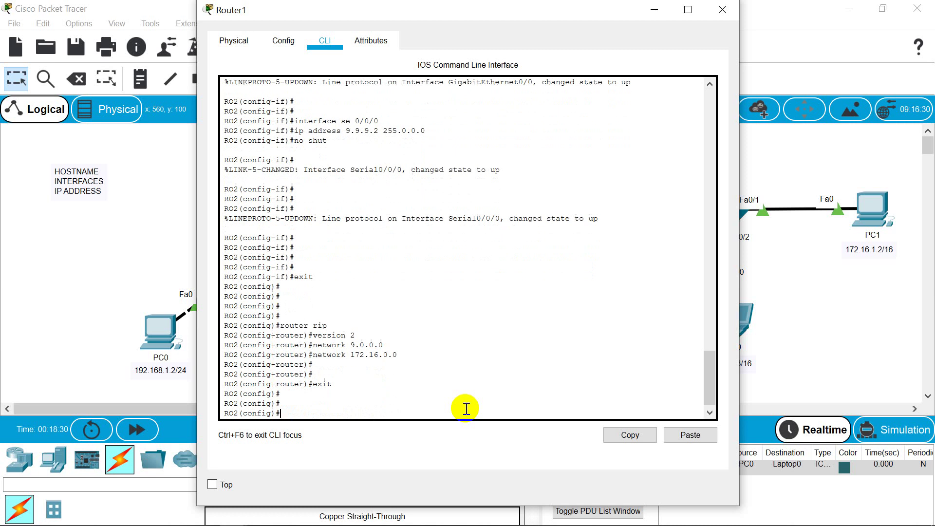
key("Return")
key("Return")
key("Return")
key("Return")
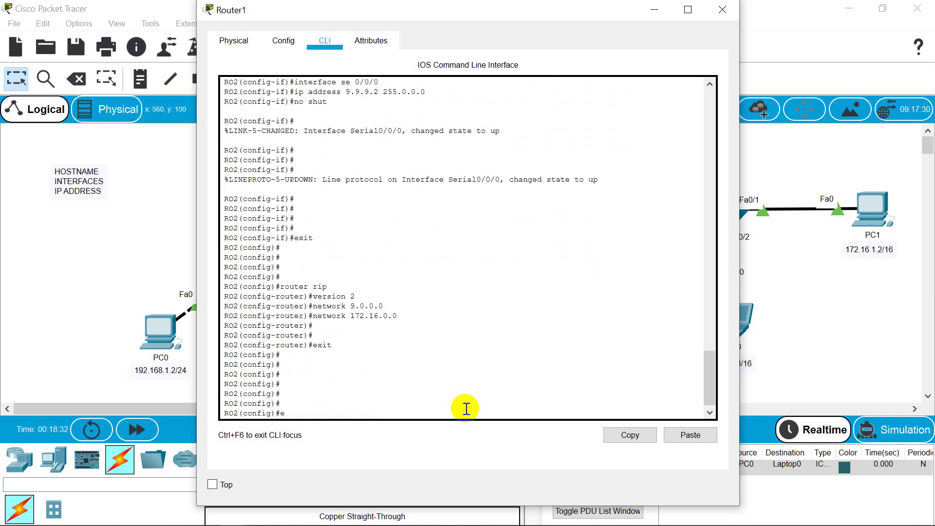
type("exit")
key("Return")
key("Return")
key("Return")
key("Return")
key("Return")
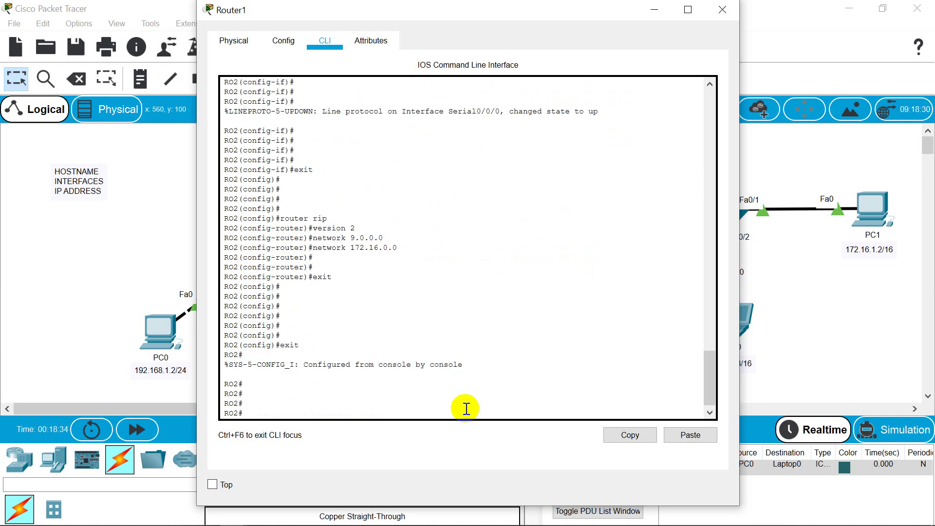
left_click(115, 316)
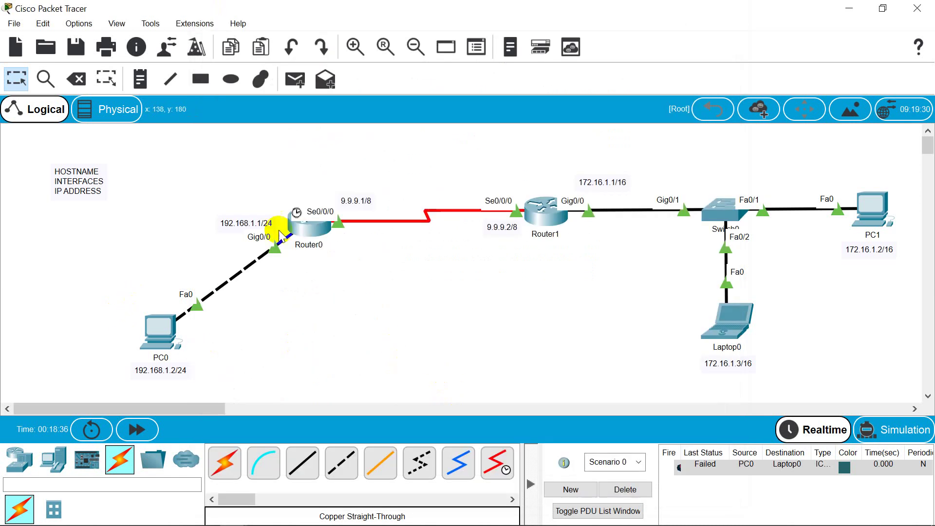
- Open Router0's command line and end its router configuration session, returning to privileged mode
left_click(308, 229)
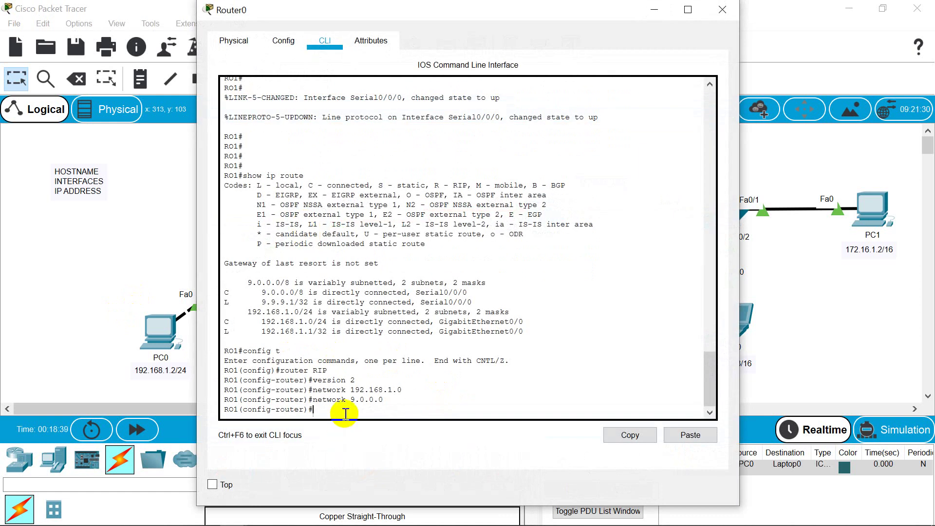
key("ctrl+z")
key("Return")
key("Return")
key("Return")
key("Return")
key("Return")
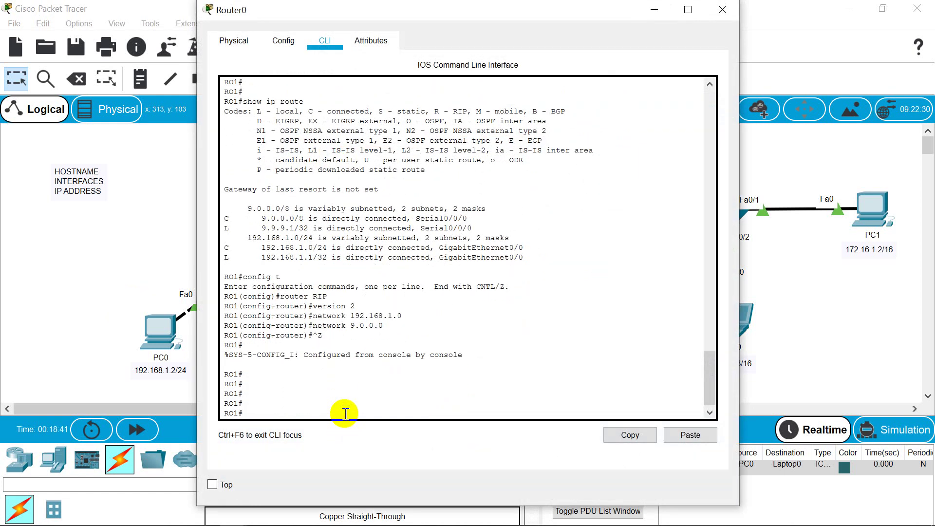
- Display Router0's IP routing table
type("show")
type(" ip rou")
type("ting")
key("BackSpace")
key("BackSpace")
type("e")
key("Return")
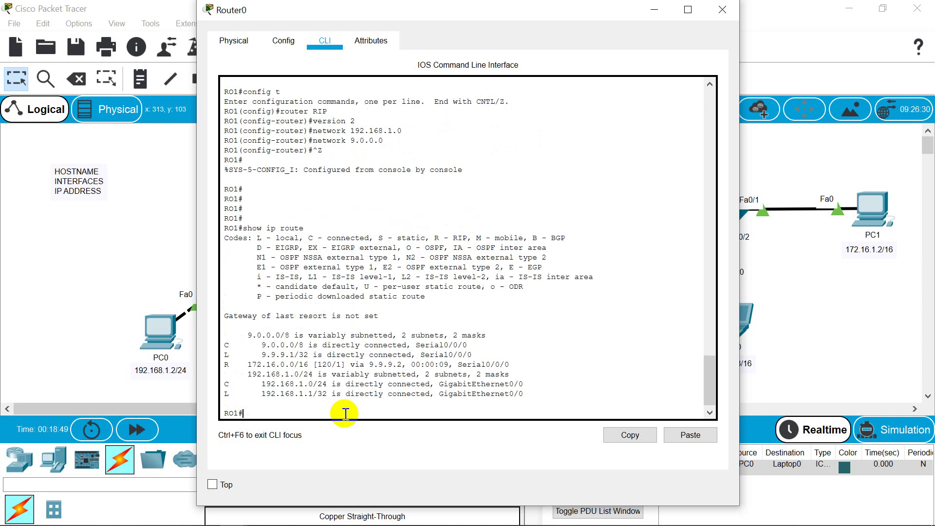
- Examine the 172.16.0.0 entry and its route code against the legend, and close Router0's window
left_click(250, 364)
left_click_drag(250, 364, 293, 367)
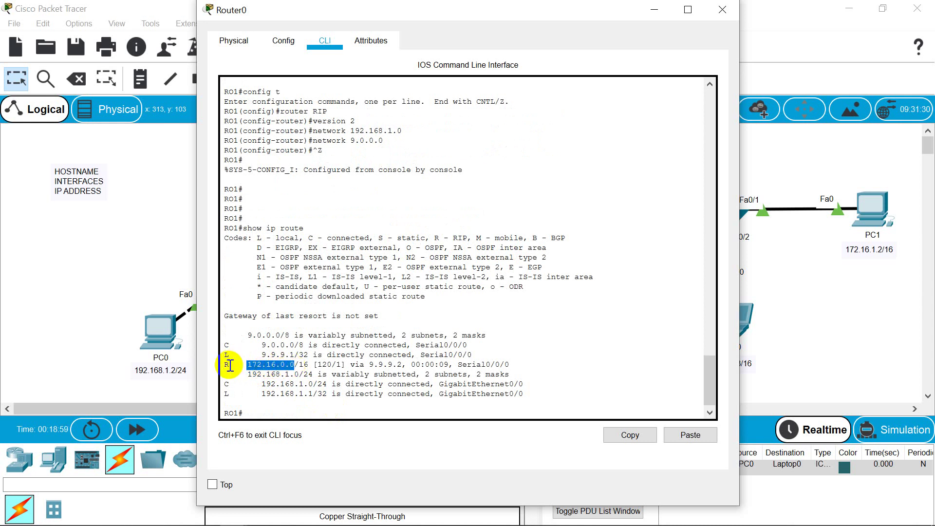
left_click_drag(230, 366, 225, 366)
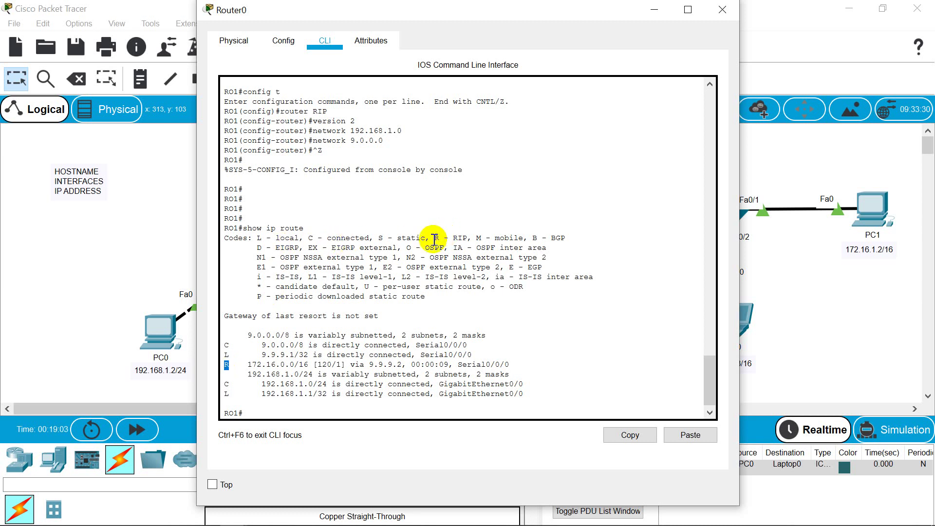
left_click_drag(434, 239, 466, 239)
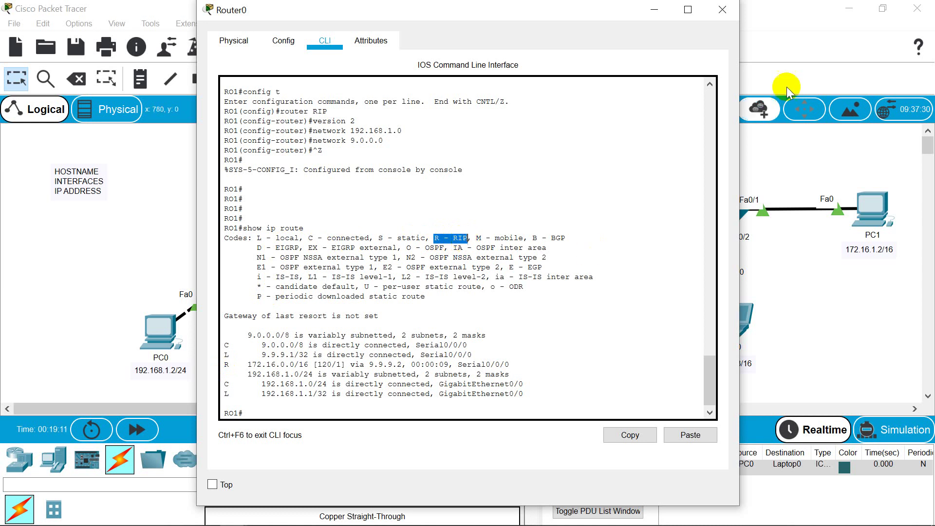
left_click(722, 10)
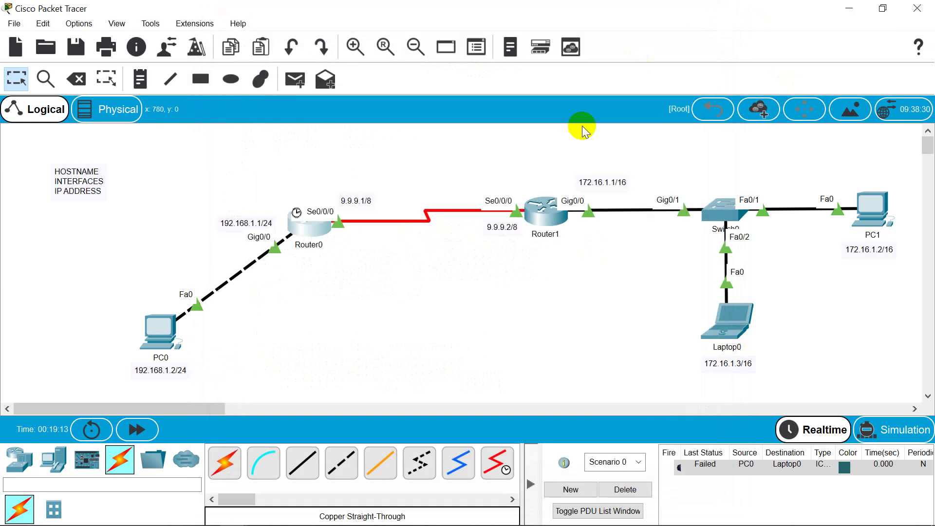
- Display Router1's IP routing table, examine its 192.168.1.0 entry and close the router's window
left_click(543, 215)
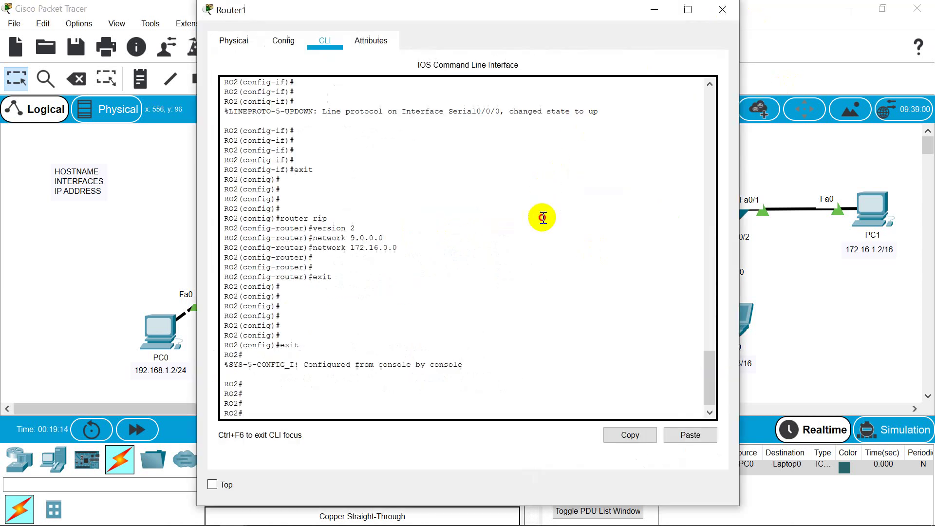
left_click(279, 410)
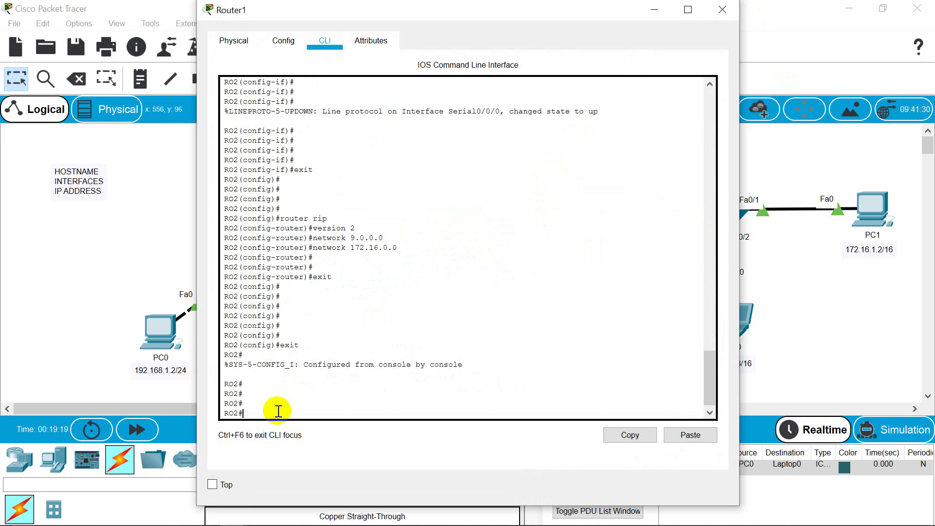
type("show ip route")
key("Return")
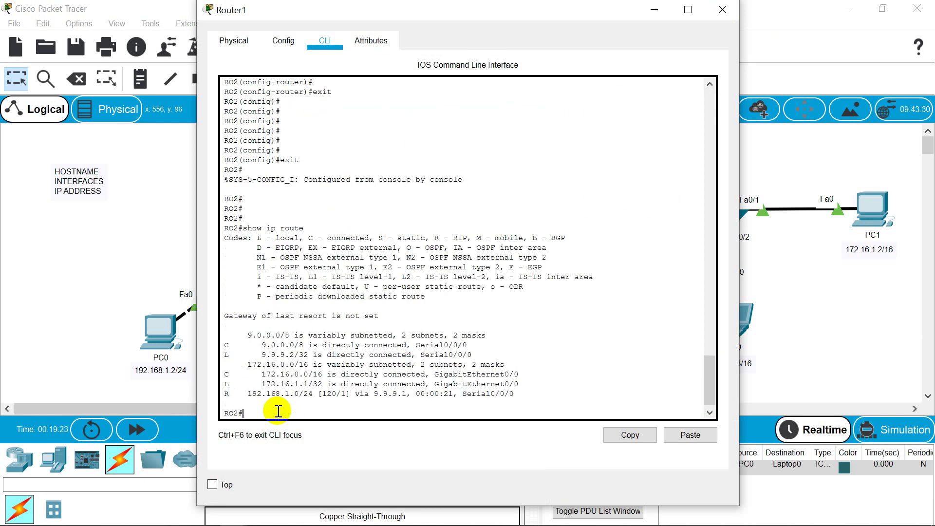
left_click_drag(221, 393, 302, 395)
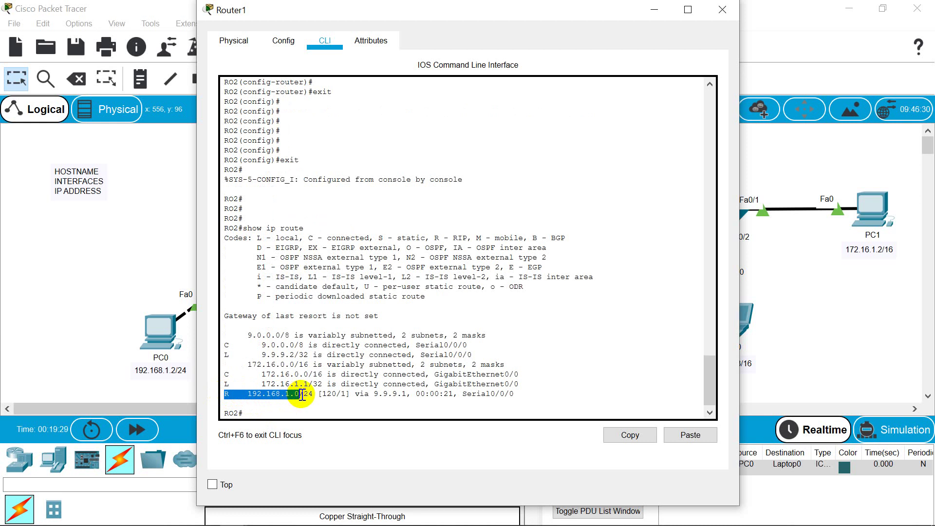
left_click(725, 14)
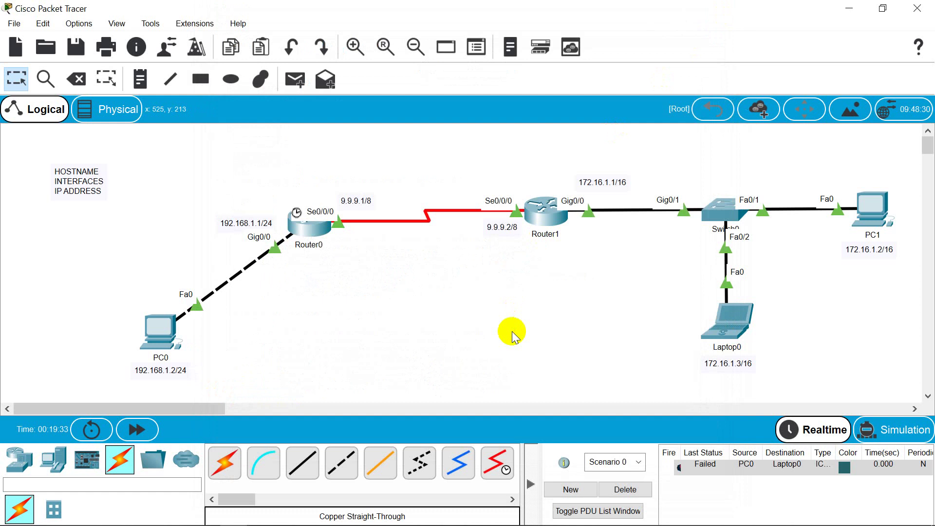
- Send a simple PDU from PC0 to Laptop0 to test connectivity
left_click(297, 87)
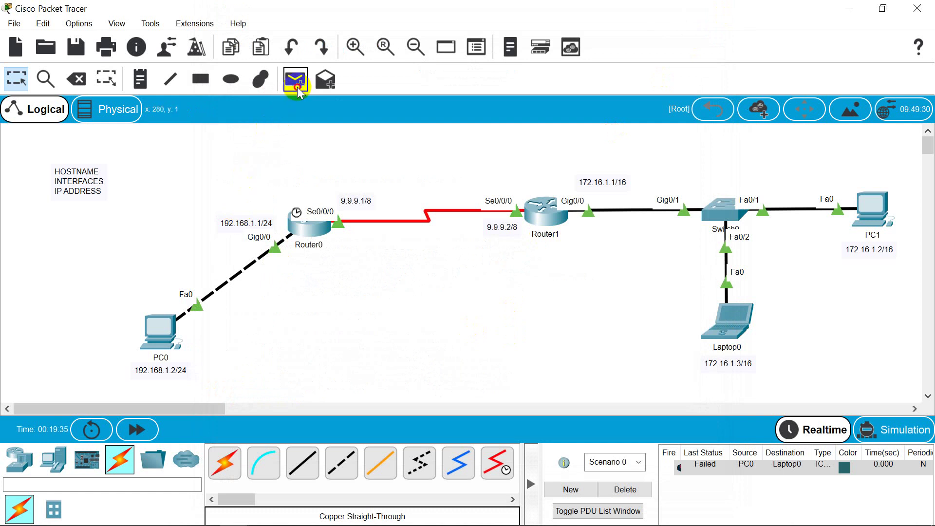
left_click(161, 334)
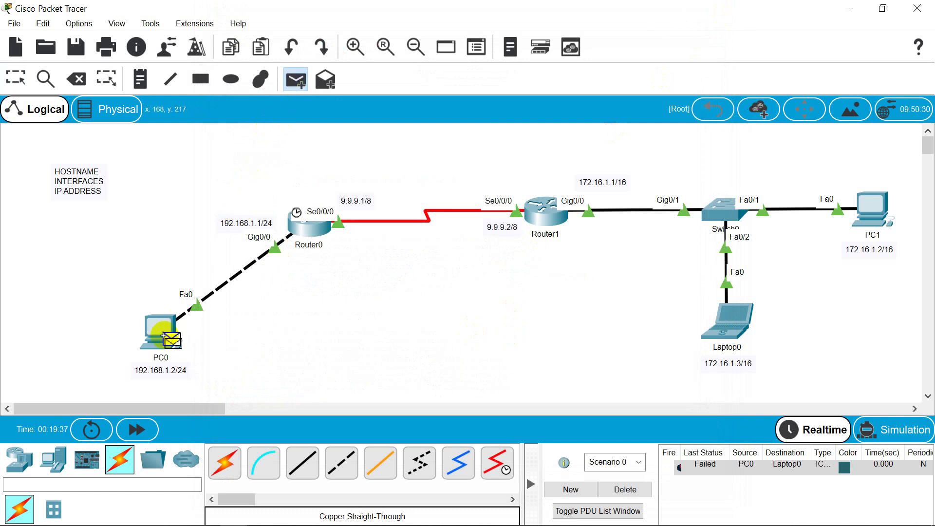
left_click(726, 333)
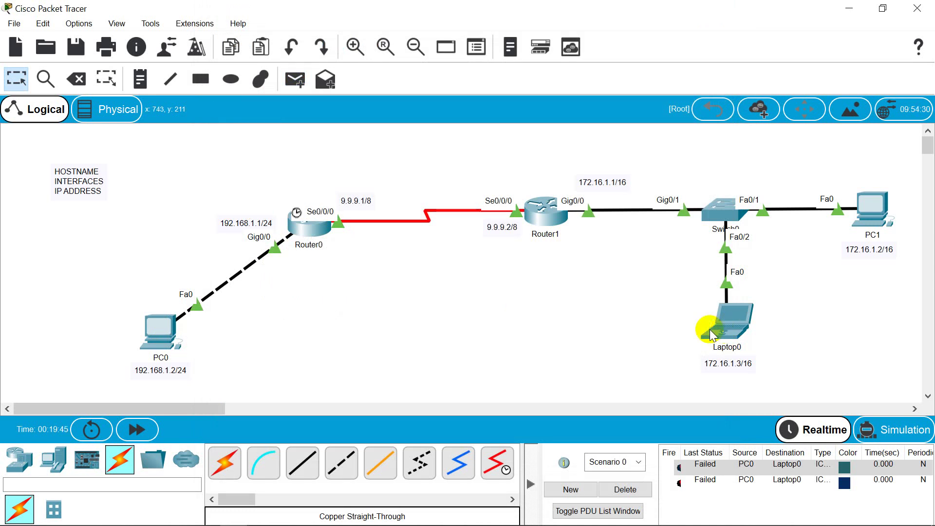
- Set the default gateway in PC0's IP configuration to 192.168.1.1 and close its window
left_click(167, 325)
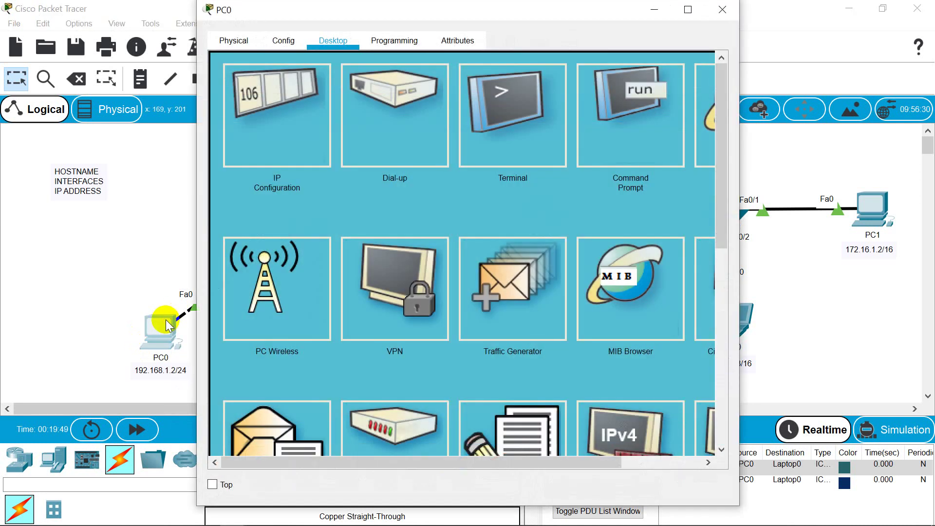
left_click(268, 152)
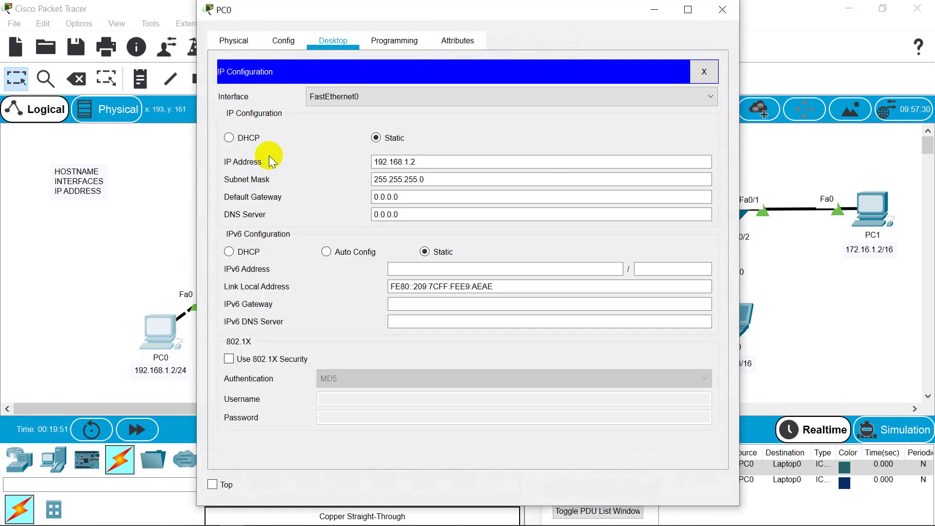
left_click_drag(417, 10, 584, 15)
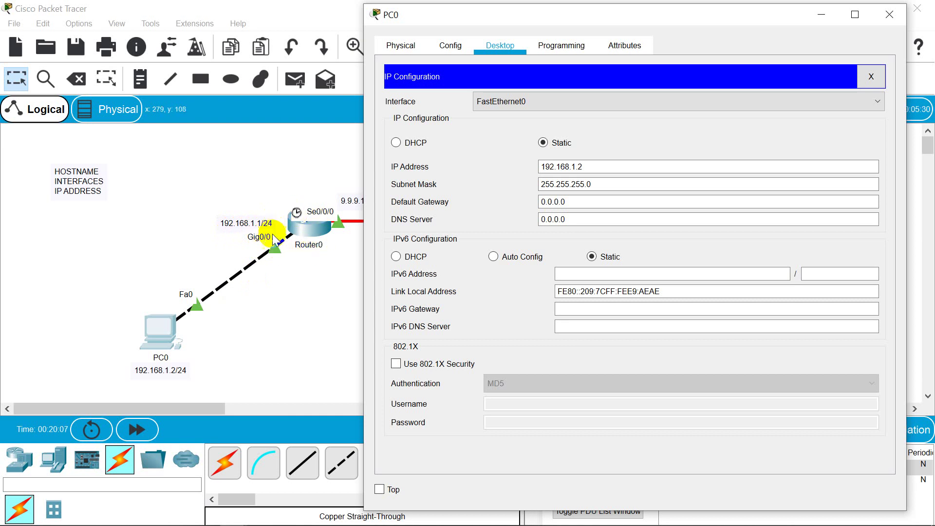
left_click(568, 201)
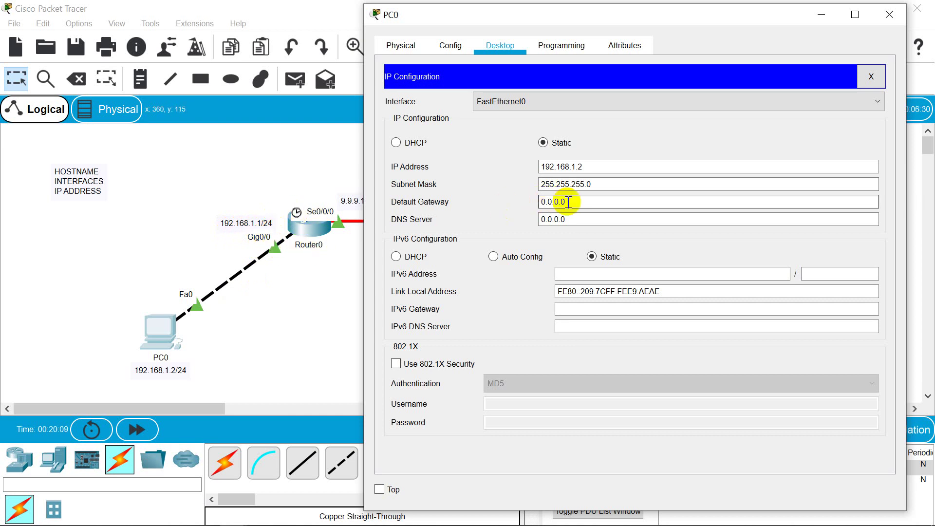
double_click(572, 202)
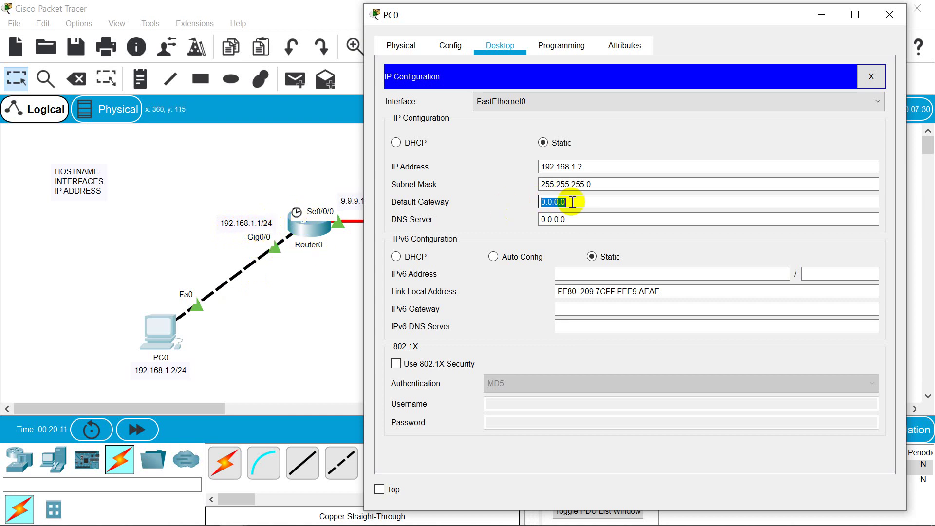
type("192.168.1.1")
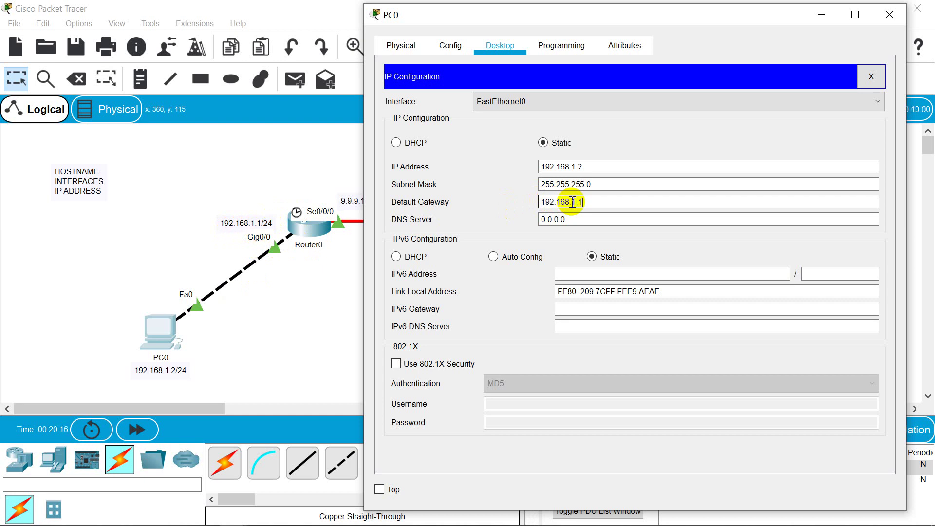
left_click(895, 21)
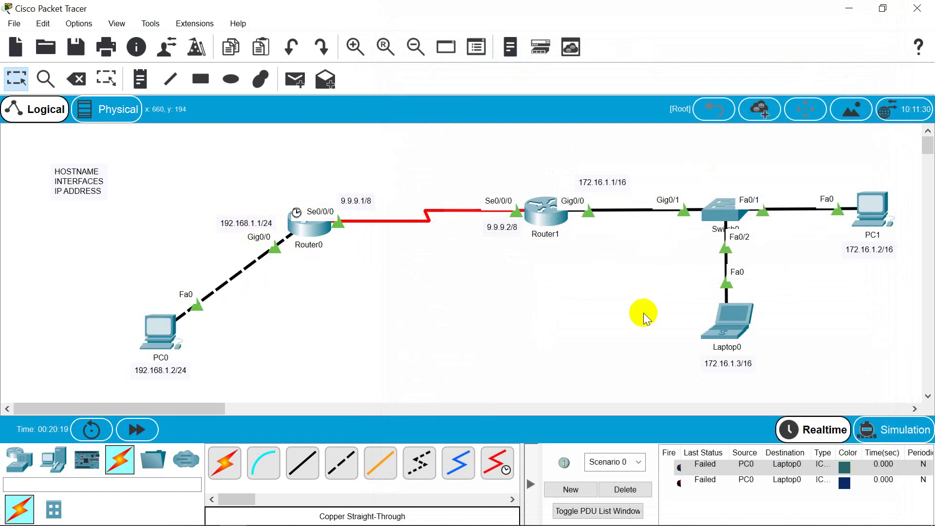
- Set the default gateway in Laptop0's IP configuration to 172.16.1.1 and close its window
left_click(729, 330)
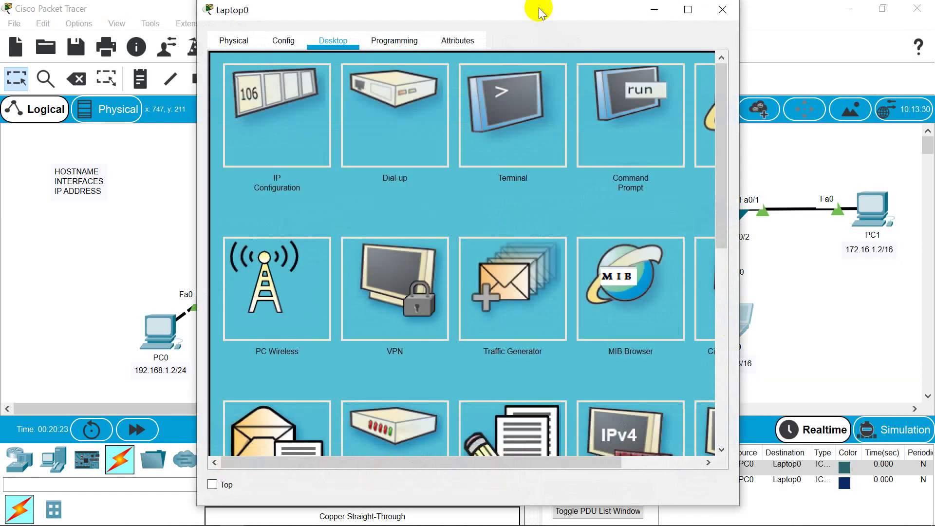
left_click_drag(532, 11, 343, 15)
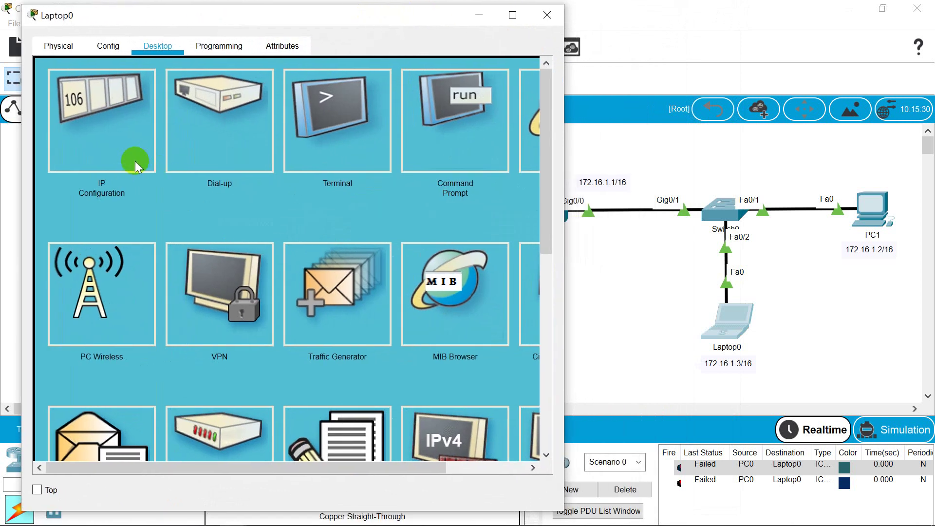
left_click(136, 160)
left_click(246, 203)
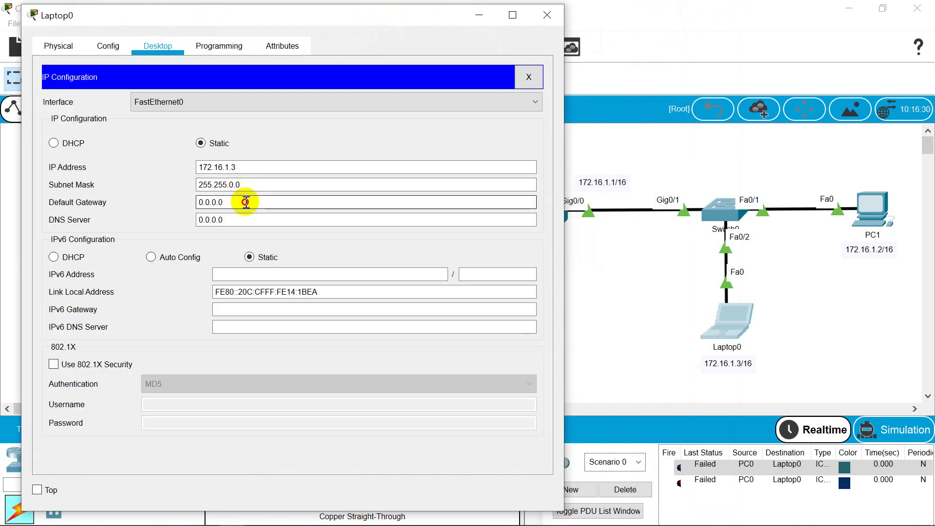
key("BackSpace")
key("BackSpace")
key("BackSpace")
key("BackSpace")
key("BackSpace")
key("BackSpace")
key("BackSpace")
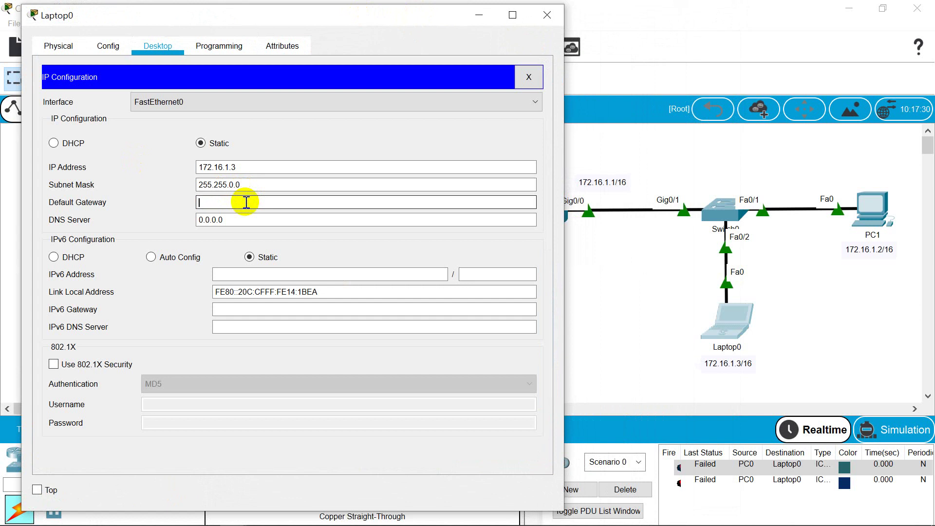
type("172.1")
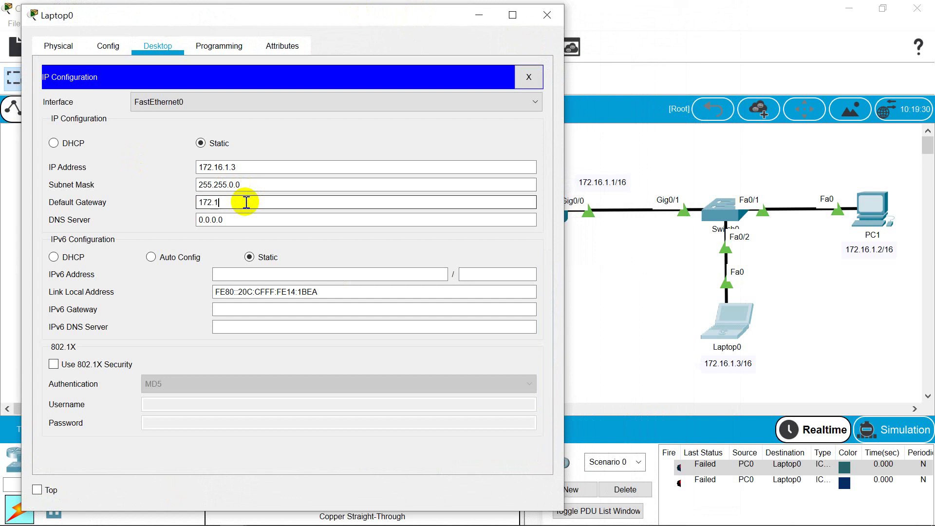
type("6.1.1")
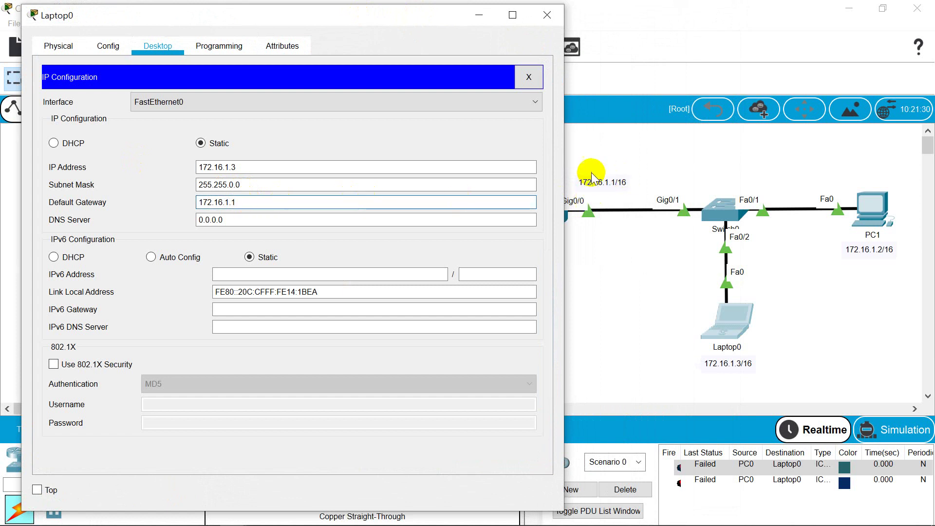
left_click(561, 14)
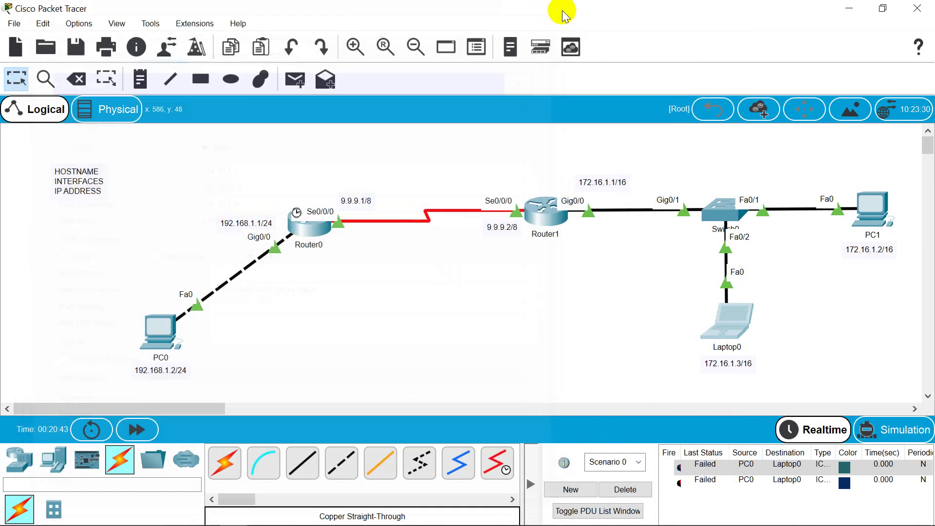
- Set the default gateway in PC1's IP configuration to 172.16.1.1 and close its window
left_click(870, 204)
left_click(312, 117)
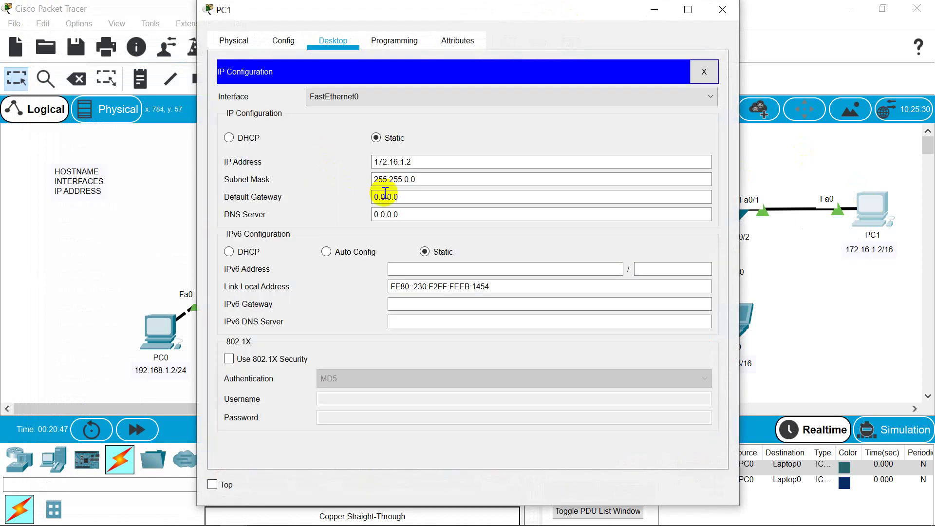
left_click(397, 197)
double_click(398, 197)
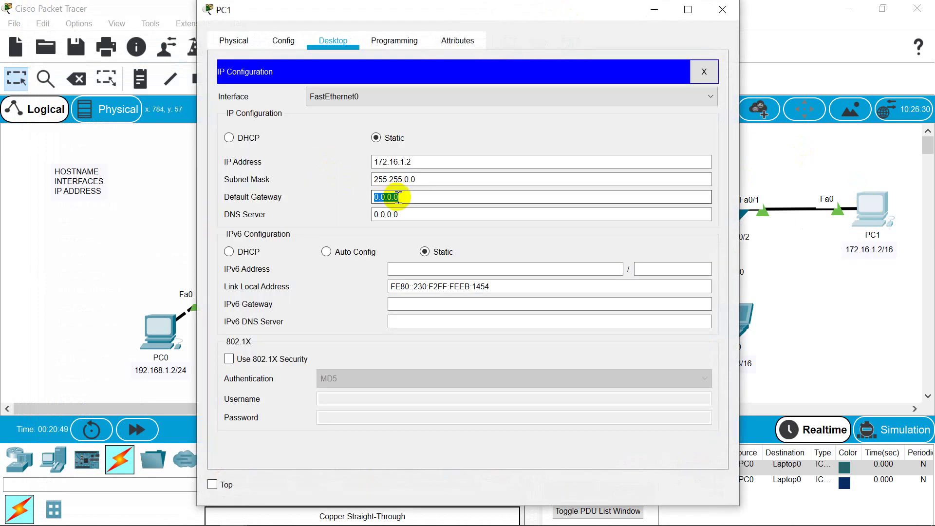
type("172.16.1.1")
left_click(721, 12)
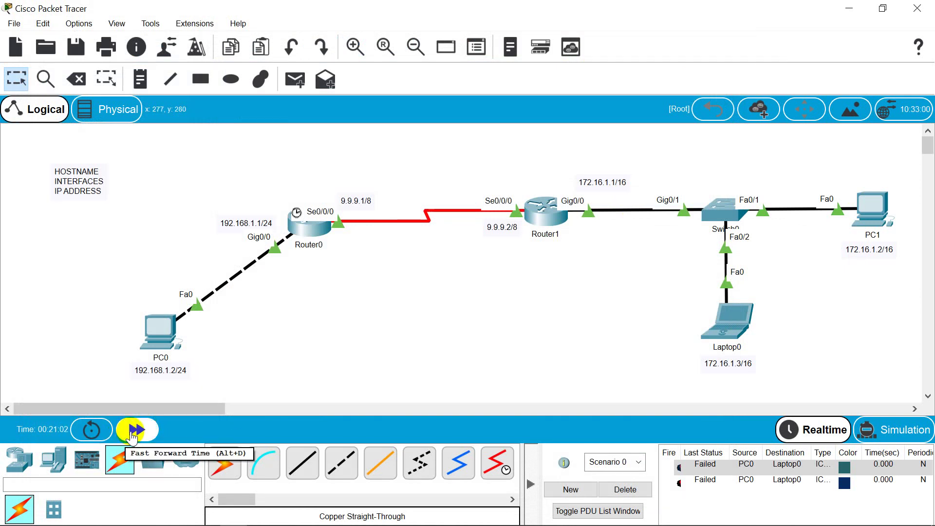
- Fast-forward the network time, send a simple PDU from PC0 to Laptop0 and fire that PDU again
left_click(131, 437)
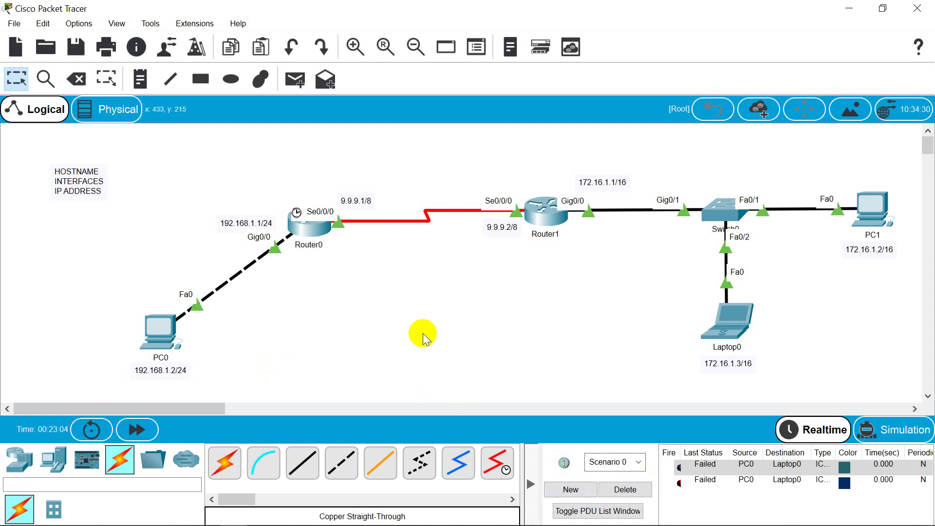
left_click(295, 81)
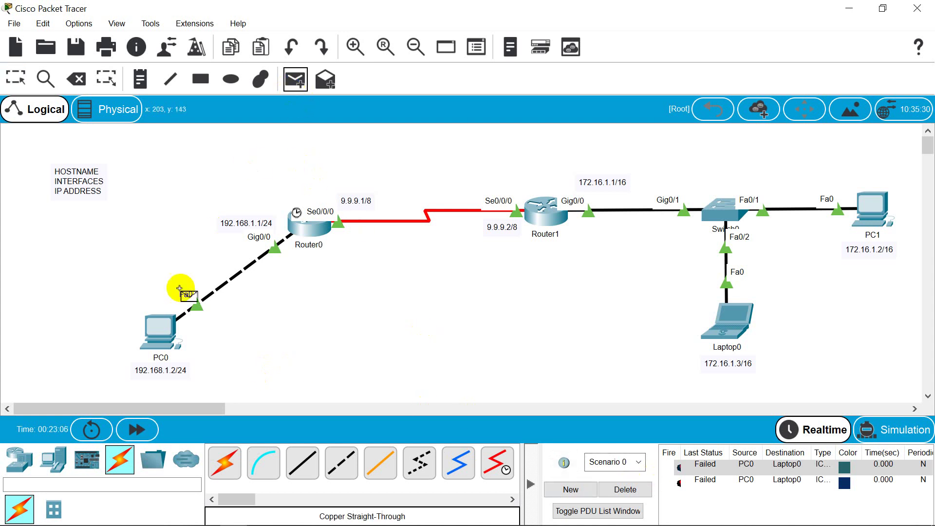
left_click(162, 334)
left_click(732, 333)
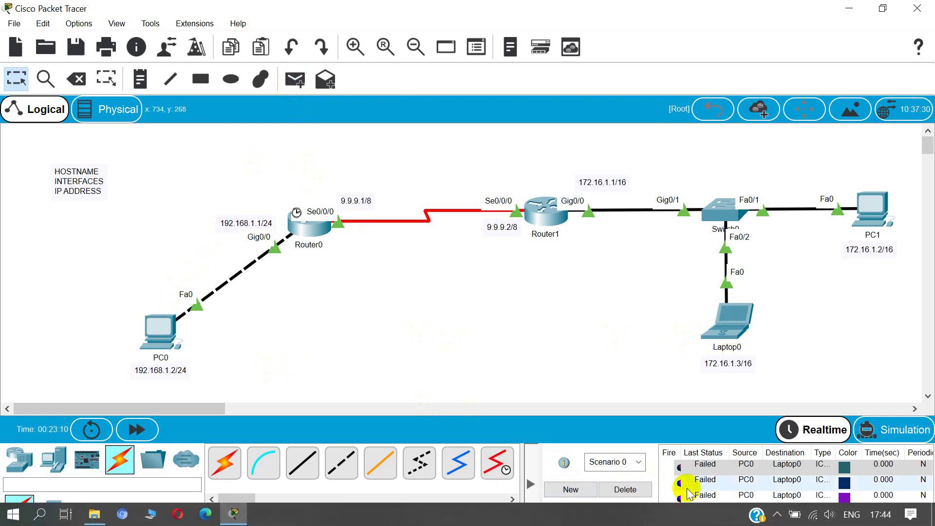
double_click(678, 498)
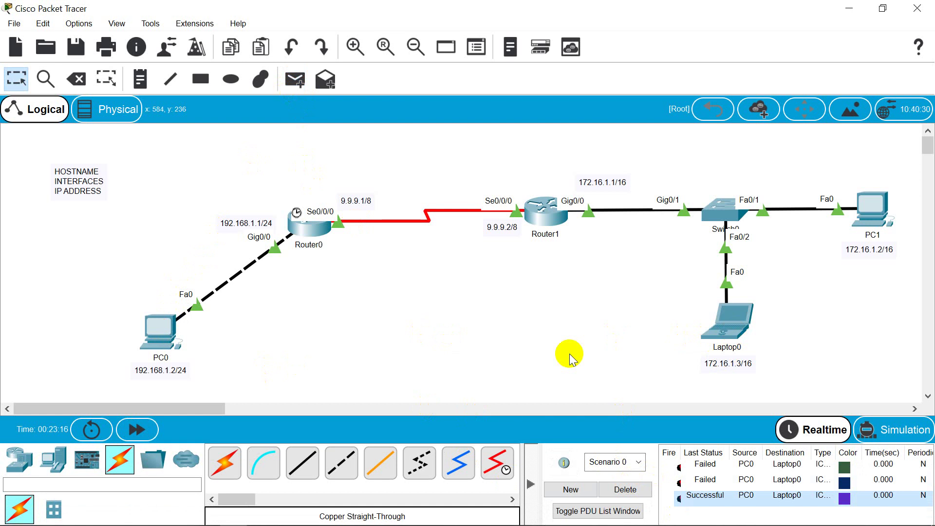
- Add the line "ROUTING PROTOCOL" below "IP ADDRESS" in the workspace note
double_click(80, 184)
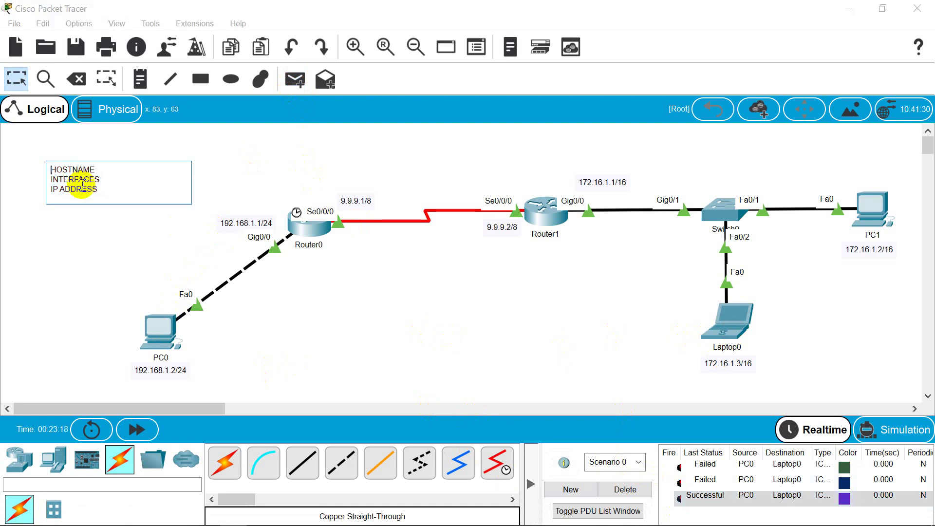
key("Return")
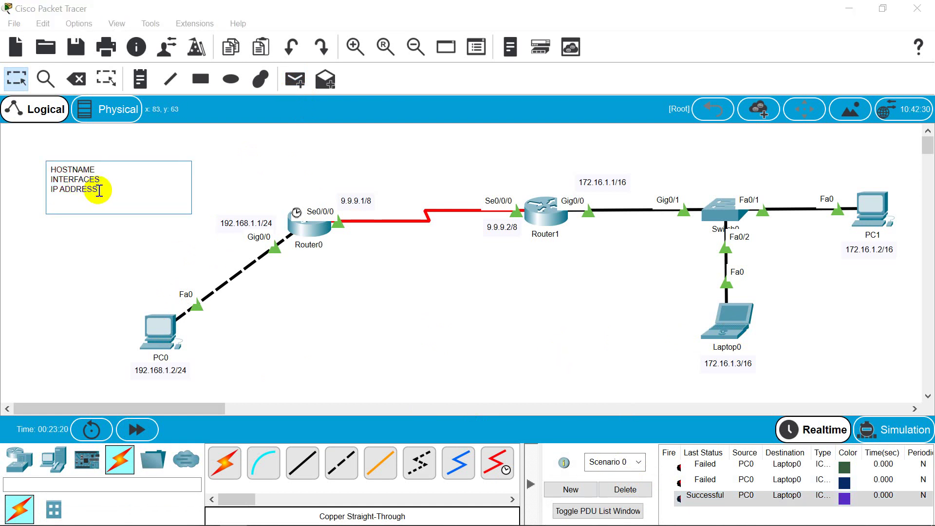
type("ROUTING INFORMATIO")
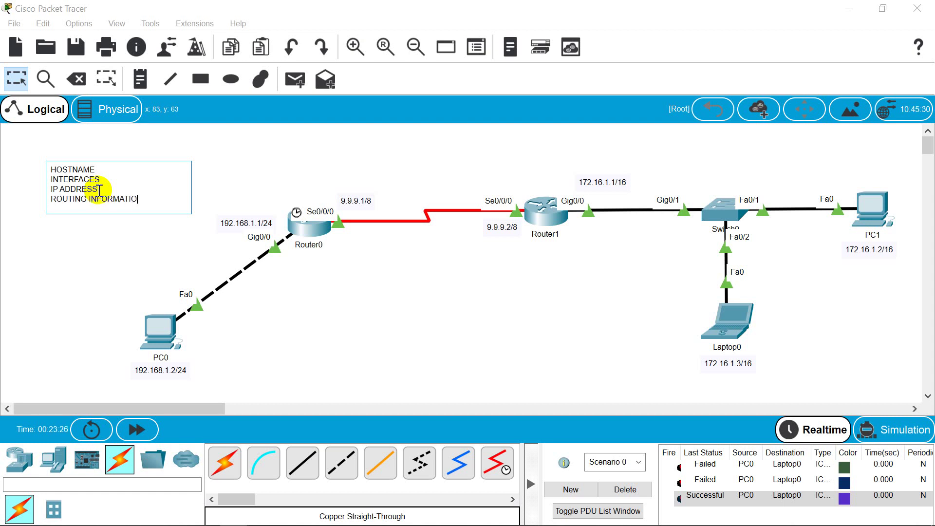
type("N PROTOCOL")
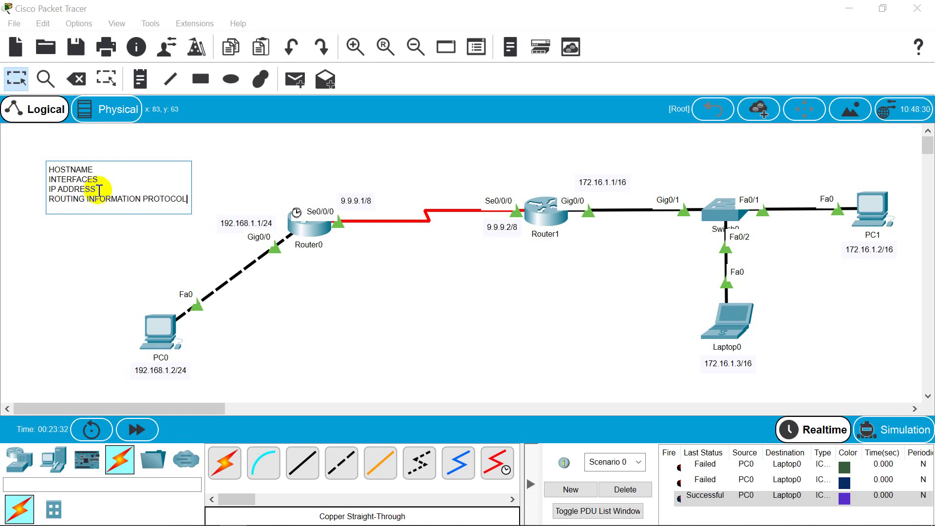
key("Left")
key("Left")
key("Left")
key("Left")
key("Left")
key("Left")
key("Left")
key("Left")
key("Left")
key("BackSpace")
key("BackSpace")
key("BackSpace")
key("BackSpace")
key("BackSpace")
key("BackSpace")
key("BackSpace")
key("BackSpace")
key("BackSpace")
key("BackSpace")
key("BackSpace")
key("BackSpace")
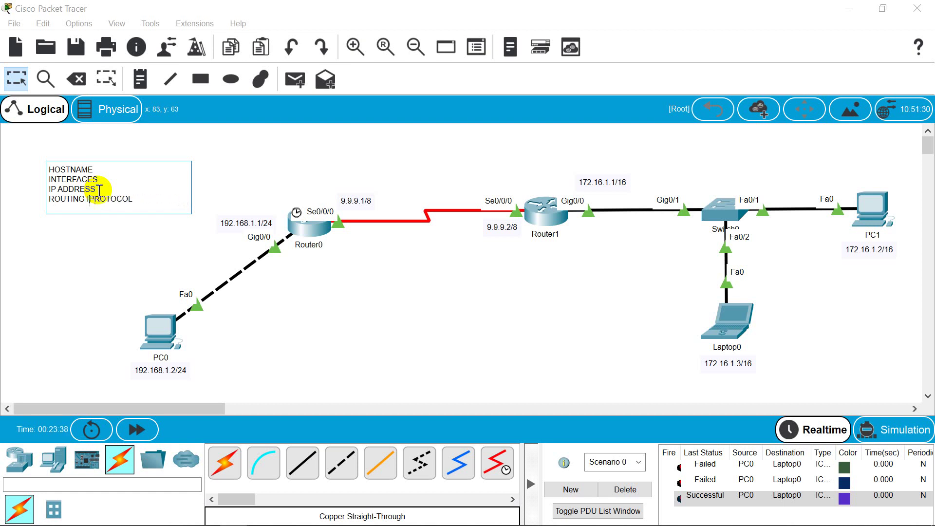
key("BackSpace")
- Add a final line "DEFUALT GATEWAY" to the workspace note and finish editing it
key("End")
key("Return")
type("DEA")
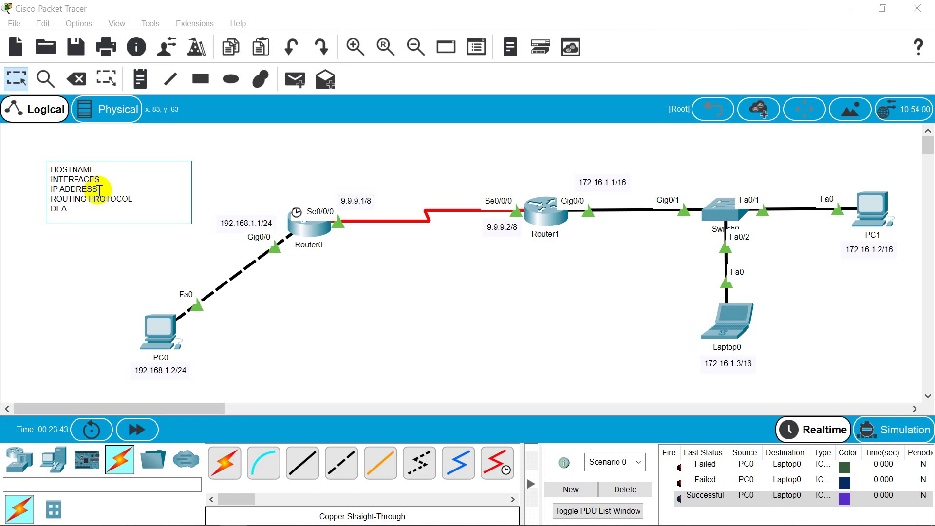
key("BackSpace")
type("FUALT GATEWAY")
left_click(83, 277)
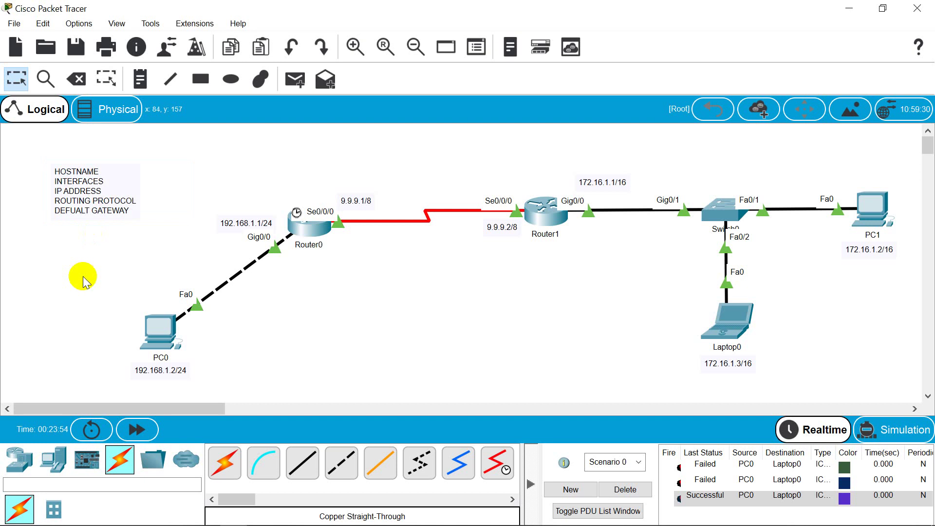
- Send a simple PDU from PC1 to Laptop0 to test connectivity within the 172.16.0.0 network
left_click(293, 87)
left_click(872, 211)
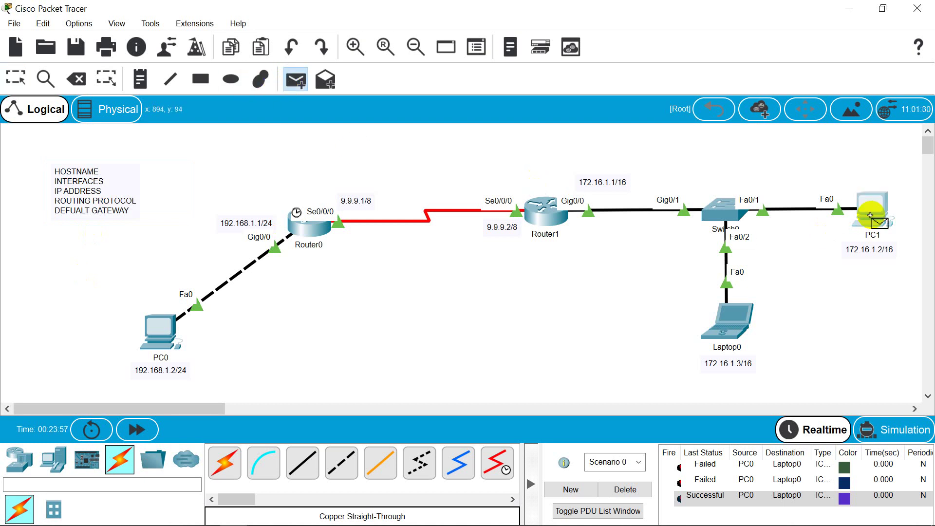
left_click(743, 336)
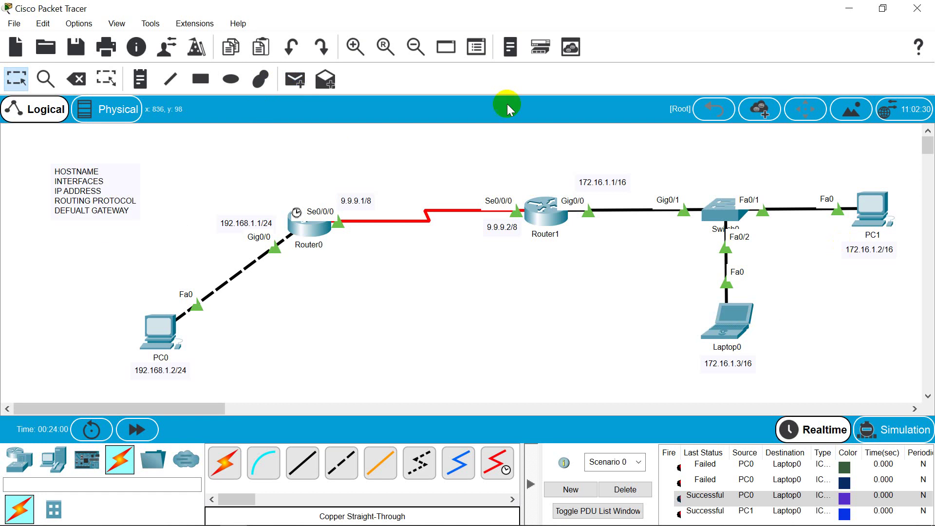
- Send a simple PDU from PC1 to PC0 and check its status in the PDU list
left_click(297, 79)
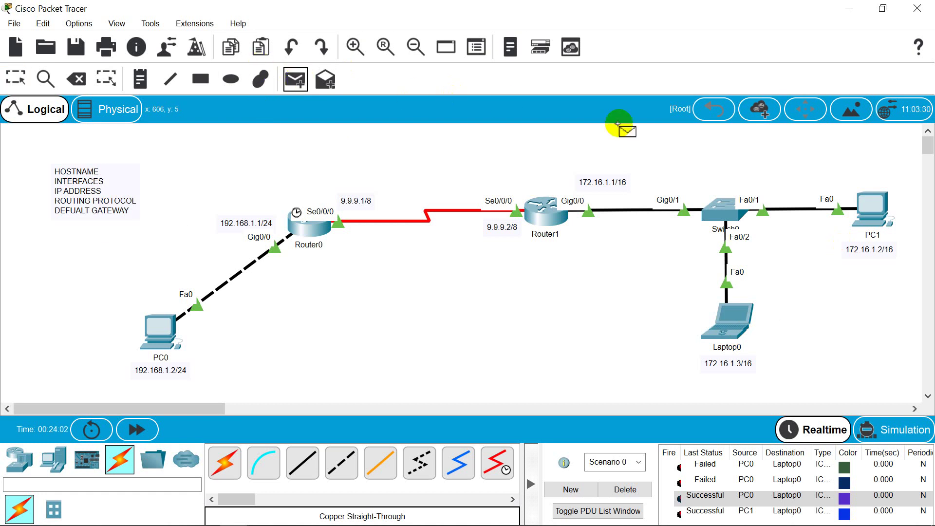
left_click(883, 209)
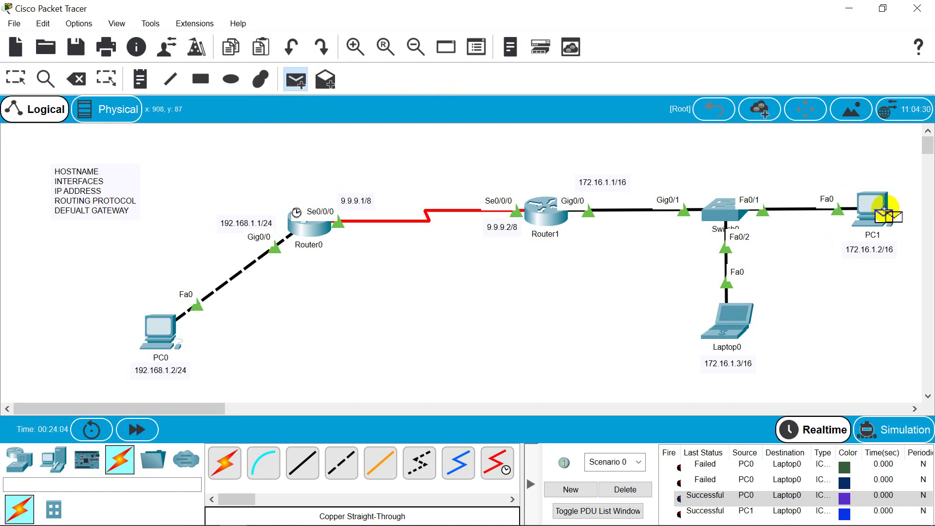
left_click(154, 341)
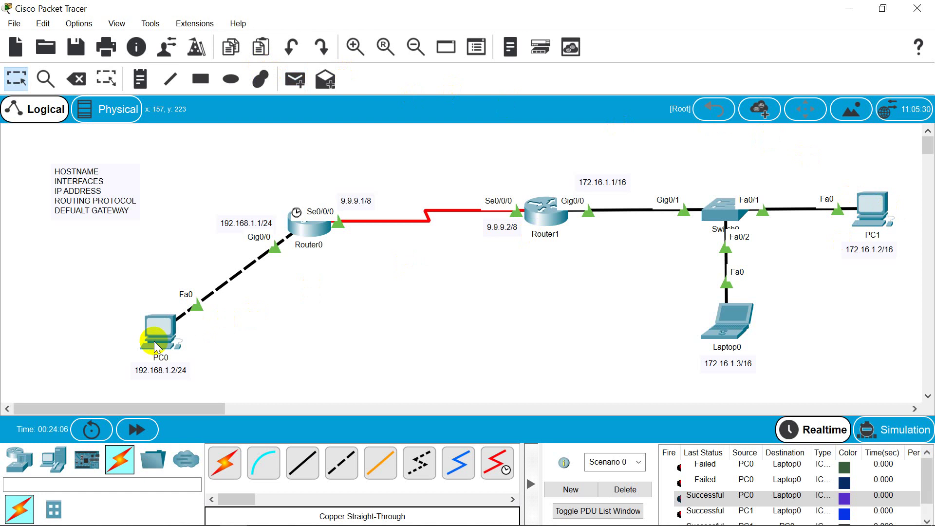
scroll(736, 512, "down", 1)
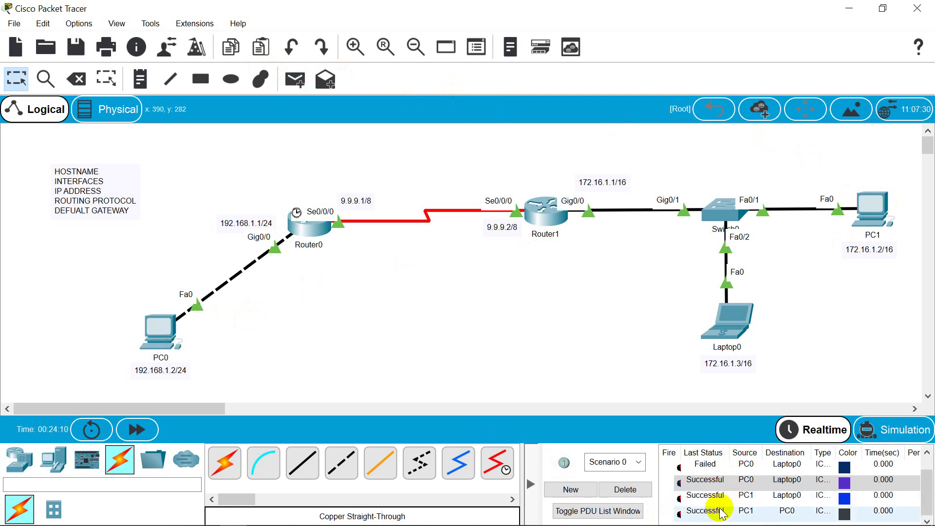
- Ping 192.168.1.2 from PC1's command prompt and close PC1's window
left_click(864, 221)
left_click(632, 141)
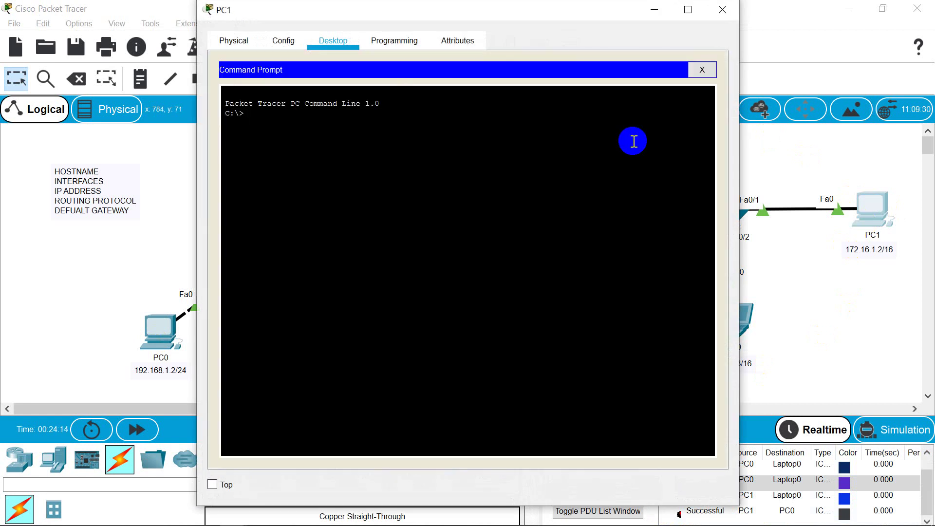
type("ping ")
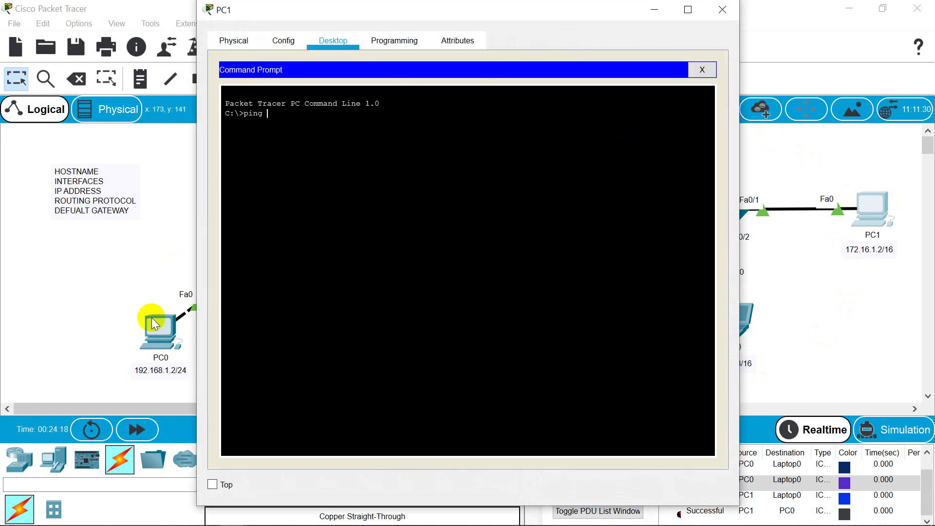
type("19")
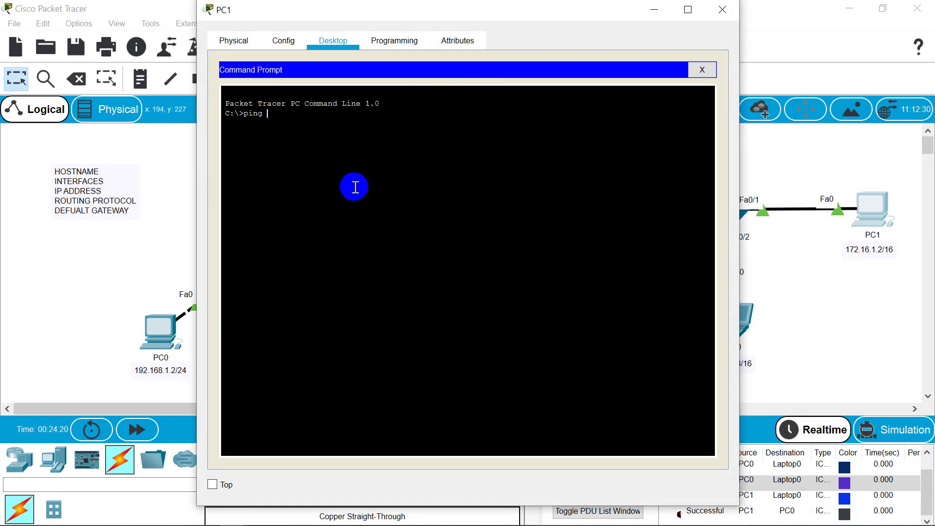
type("2.168.1.2")
key("Return")
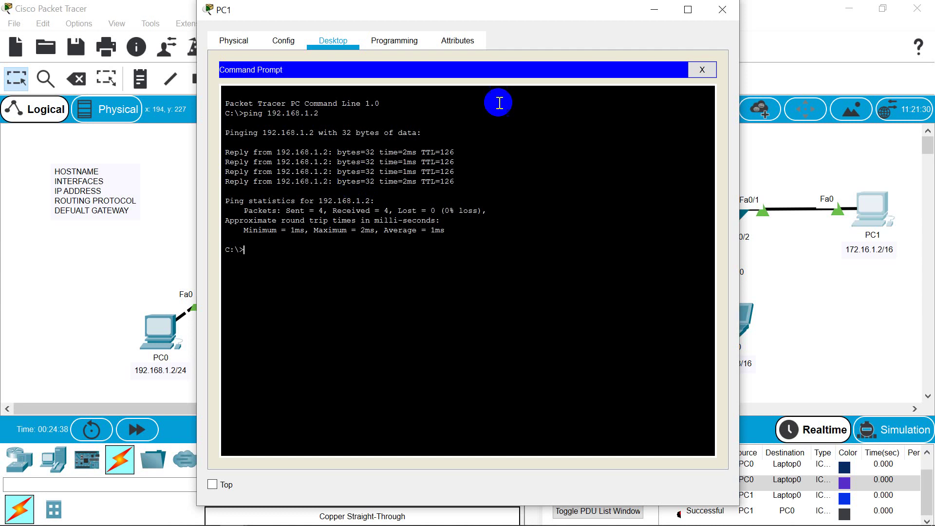
left_click(731, 12)
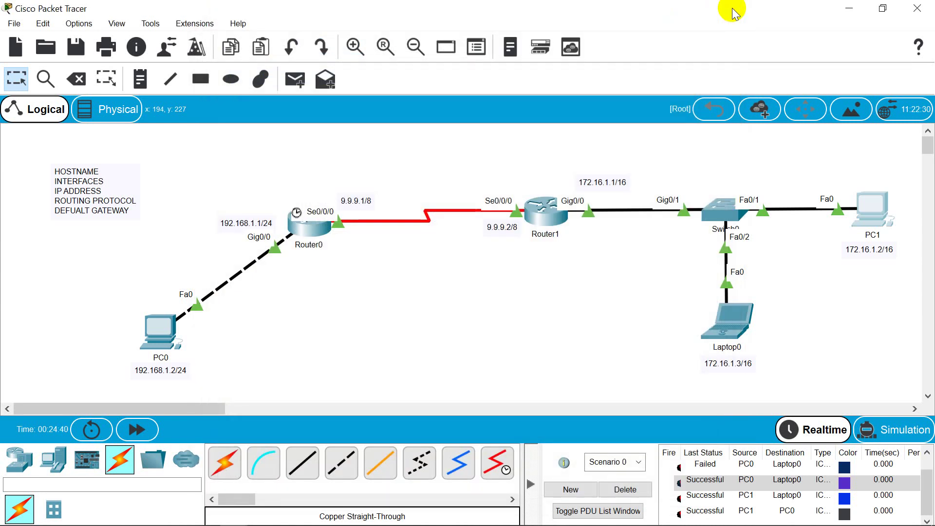